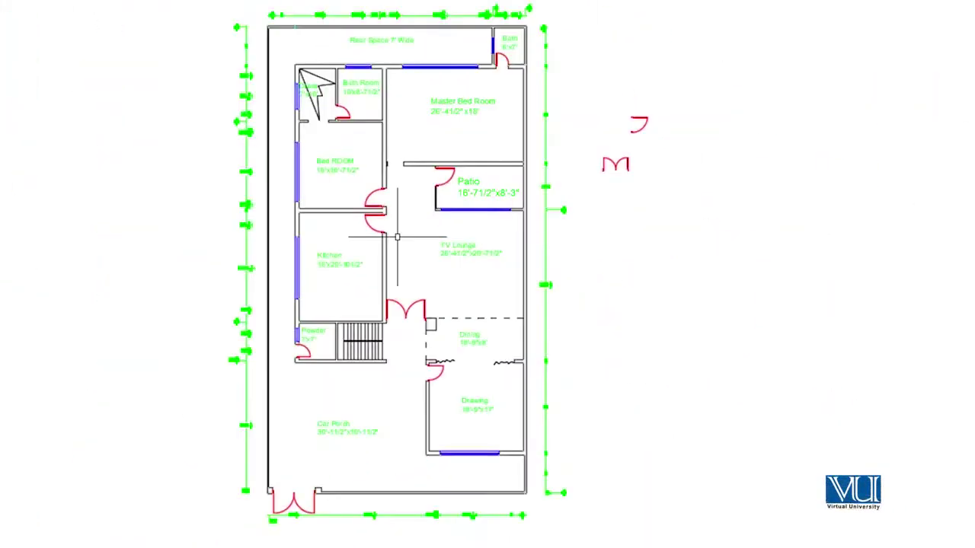
# Select the whole floor plan and switch off AutoCAD's drawing grid (F7)
pyautogui.click(561, 238)
pyautogui.click(223, 533)
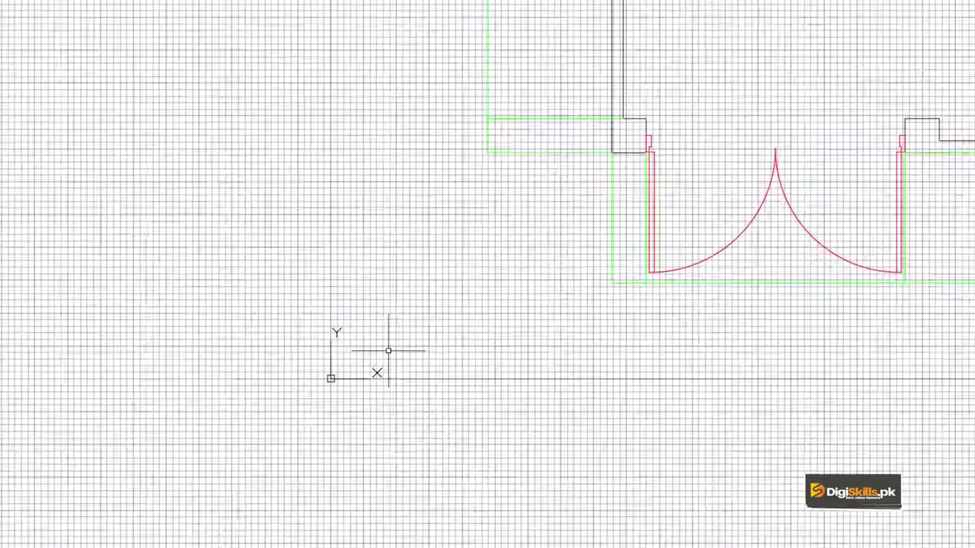
pyautogui.scroll(-3, 388, 350)
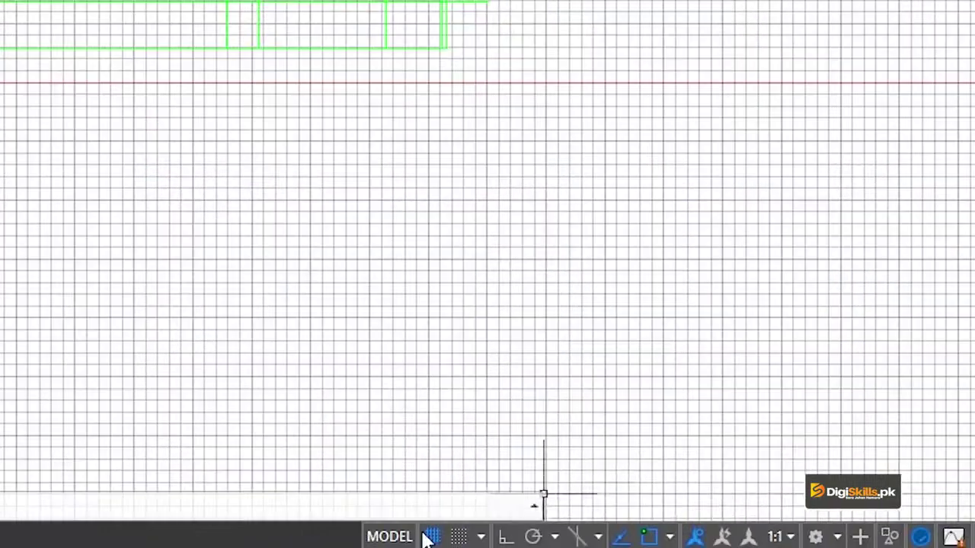
pyautogui.click(429, 537)
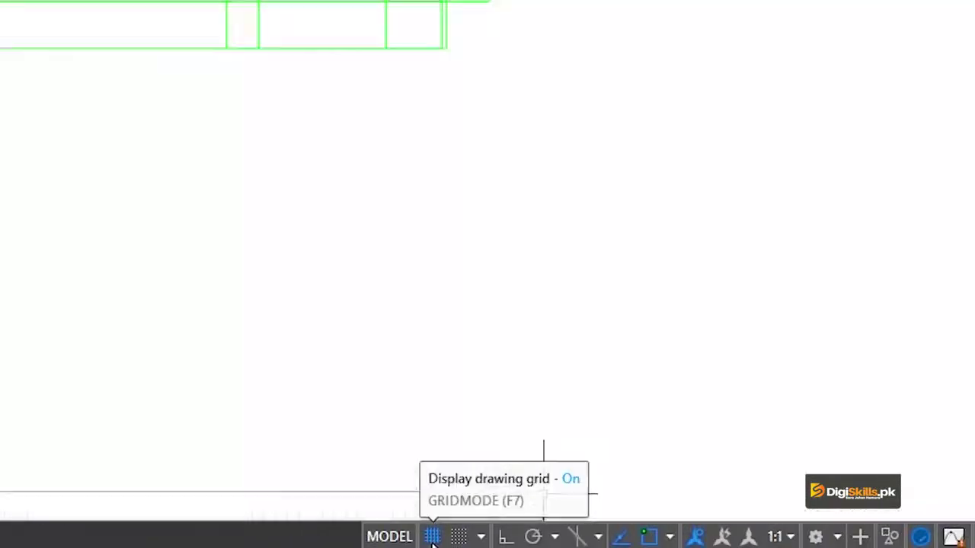
pyautogui.scroll(4, 179, 300)
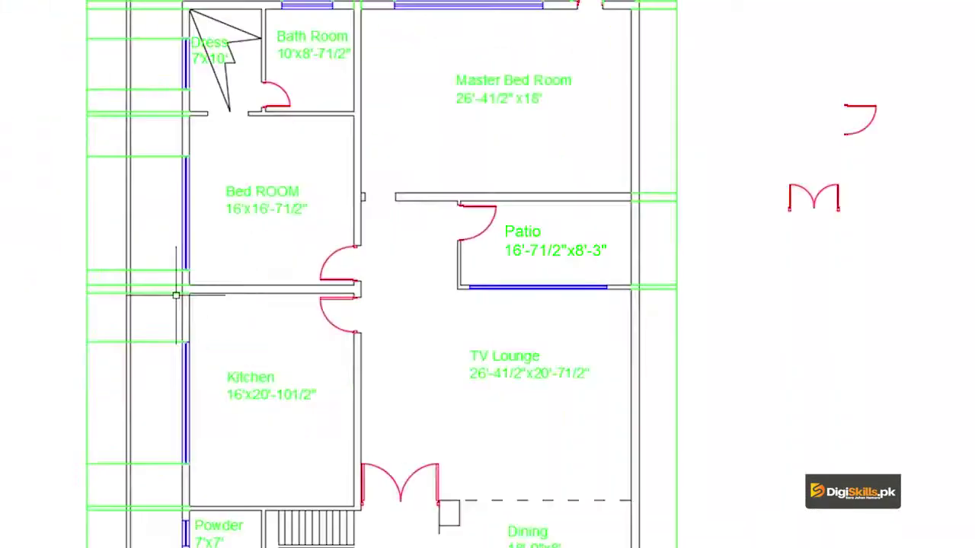
pyautogui.scroll(-2, 176, 294)
pyautogui.scroll(-3, 175, 305)
pyautogui.scroll(1, 77, 327)
pyautogui.scroll(-2, 38, 337)
pyautogui.scroll(6, 263, 129)
pyautogui.scroll(3, 264, 130)
pyautogui.scroll(-2, 261, 131)
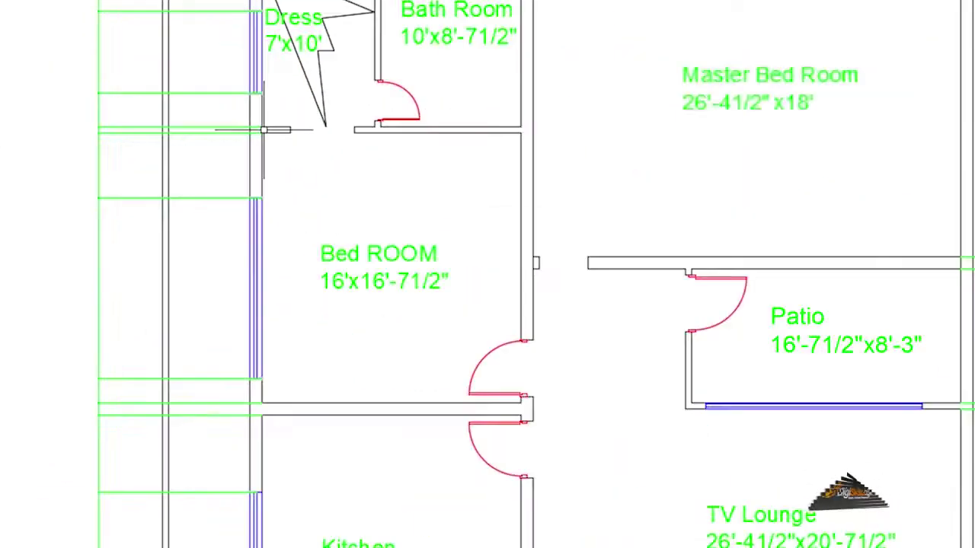
# Modify the Standard dimension style to suppress Ext line 1 and Ext line 2
pyautogui.write('d')
pyautogui.press('Return')
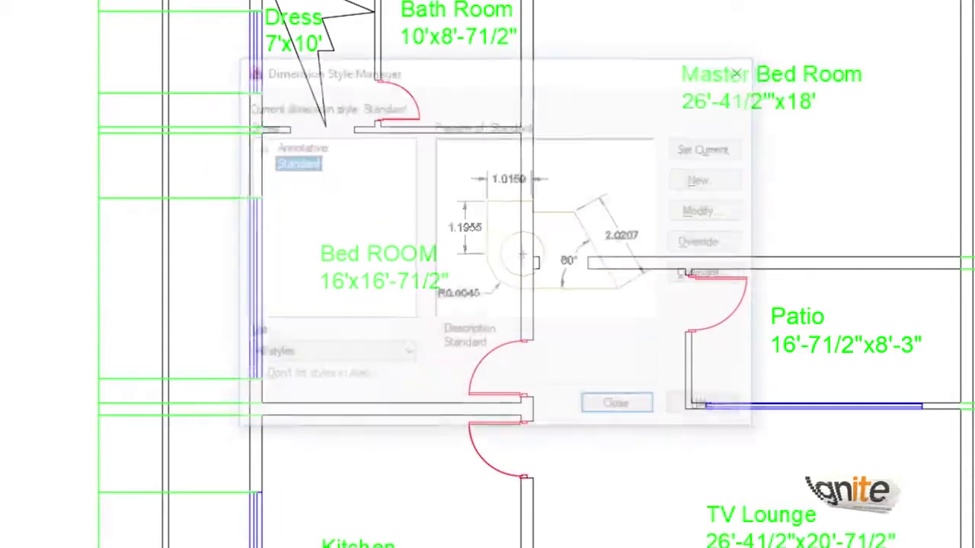
pyautogui.click(704, 212)
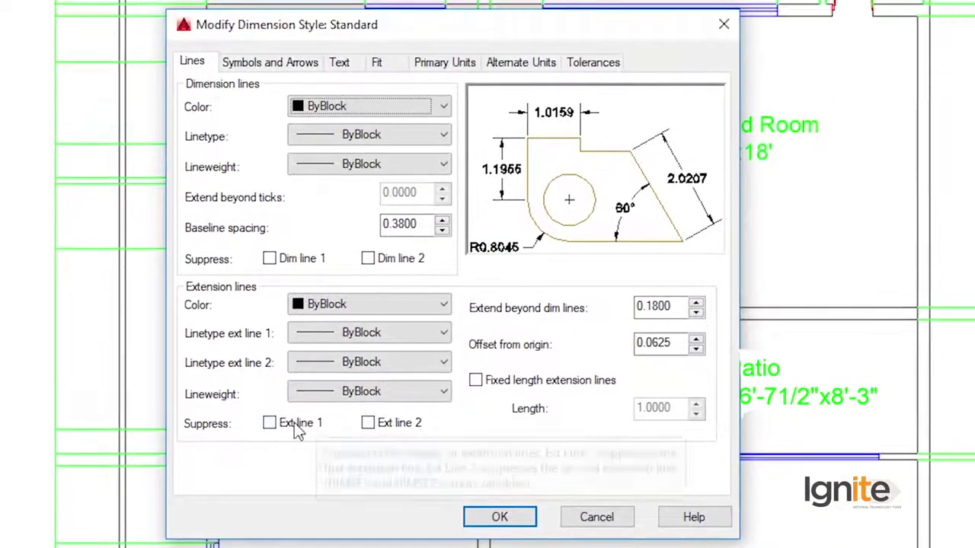
pyautogui.click(287, 423)
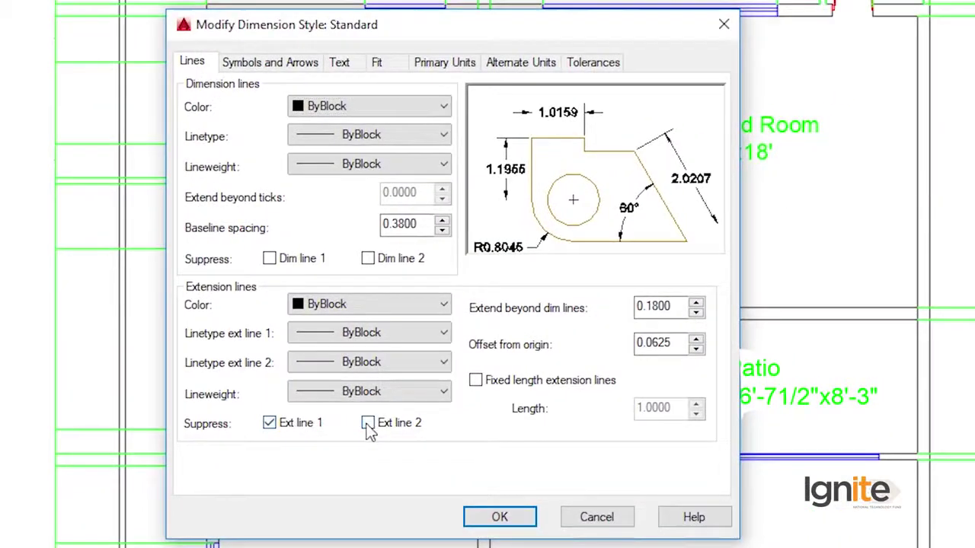
pyautogui.click(368, 424)
pyautogui.click(503, 518)
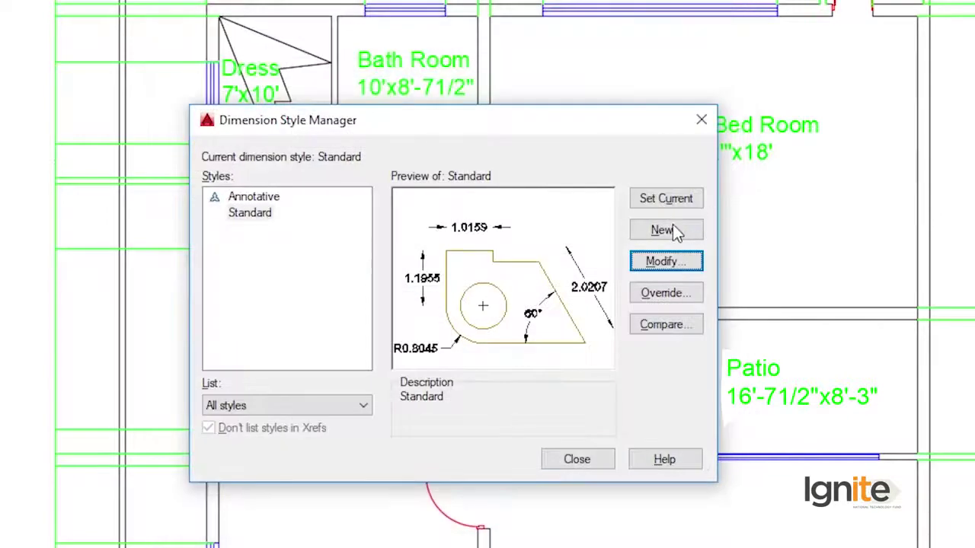
pyautogui.click(577, 460)
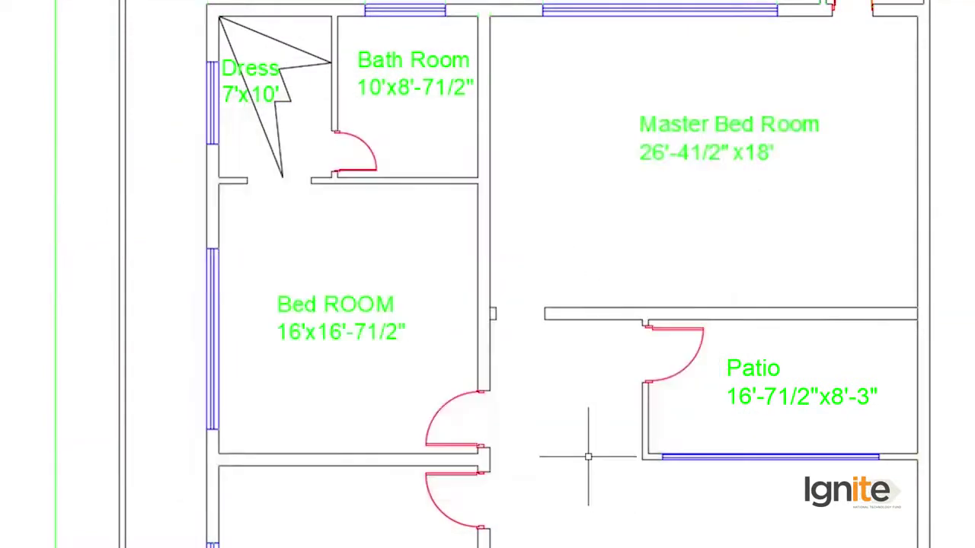
# Zoom and pan around the floor plan to review it
pyautogui.scroll(2, 318, 122)
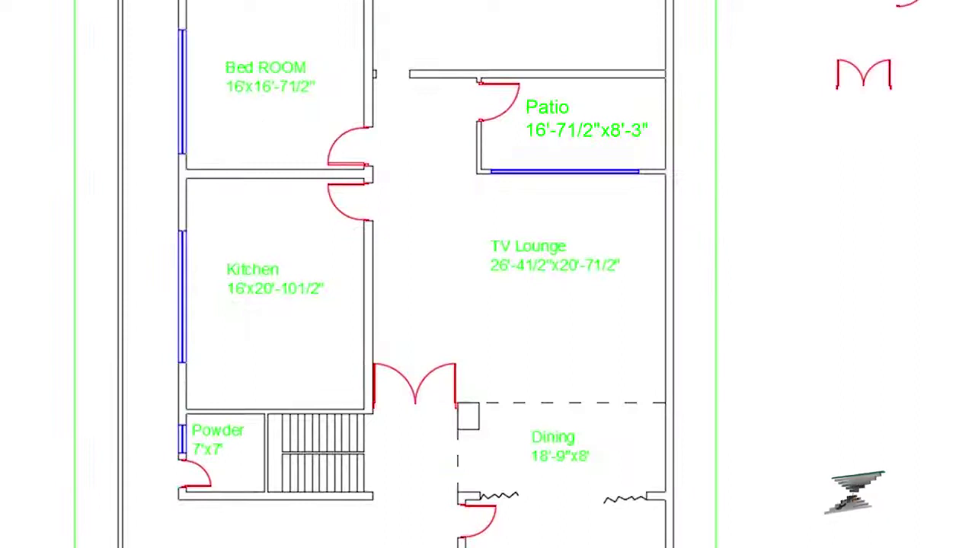
pyautogui.scroll(3, 218, 109)
pyautogui.scroll(-6, 294, 61)
pyautogui.moveTo(415, 139); pyautogui.dragTo(335, 157, button='middle')
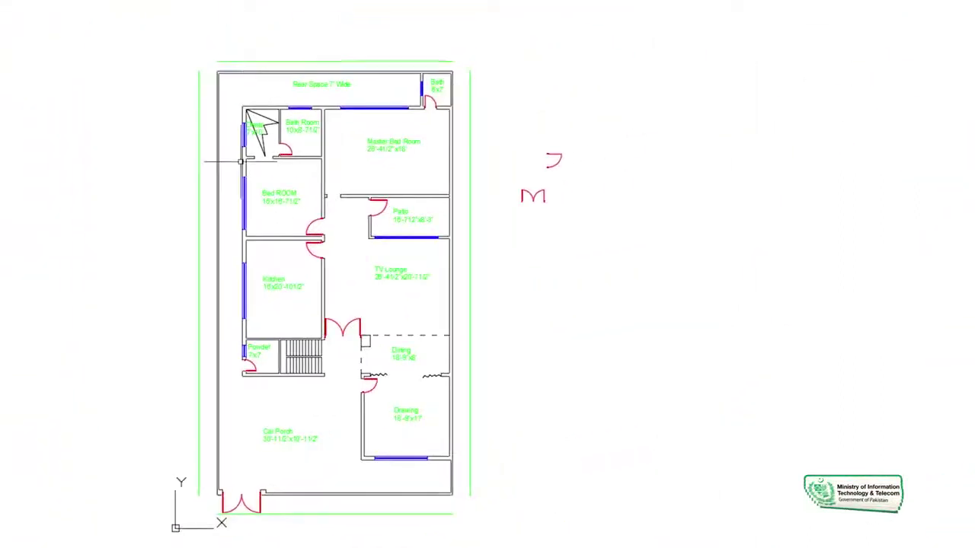
pyautogui.scroll(5, 317, 74)
pyautogui.scroll(2, 315, 61)
pyautogui.scroll(4, 315, 61)
pyautogui.scroll(2, 315, 61)
pyautogui.scroll(-3, 316, 61)
pyautogui.scroll(-8, 315, 61)
pyautogui.scroll(2, 261, 161)
pyautogui.scroll(4, 261, 162)
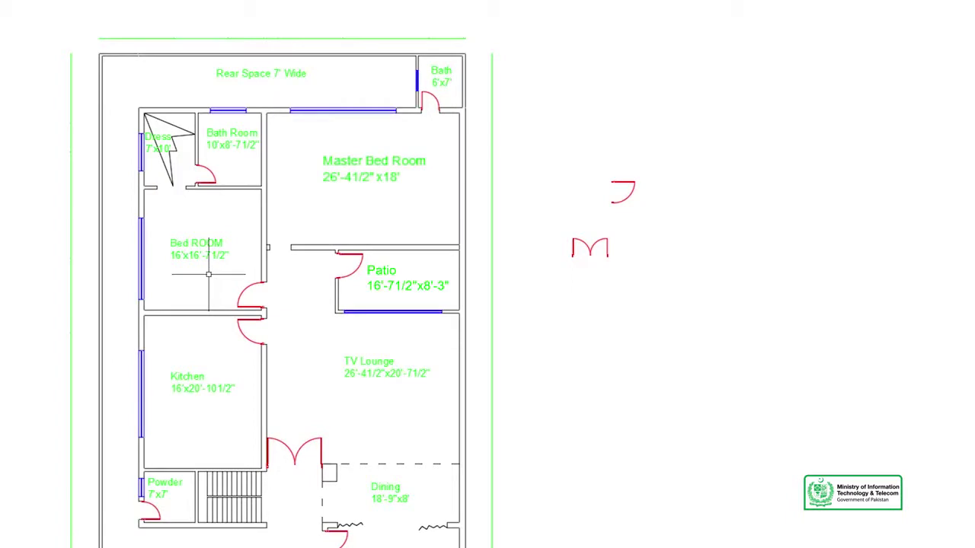
# Change the Drawing Units length type from Decimal to Architectural with the UN command
pyautogui.scroll(1, 252, 242)
pyautogui.scroll(2, 252, 242)
pyautogui.write('un')
pyautogui.press('Return')
pyautogui.click(316, 135)
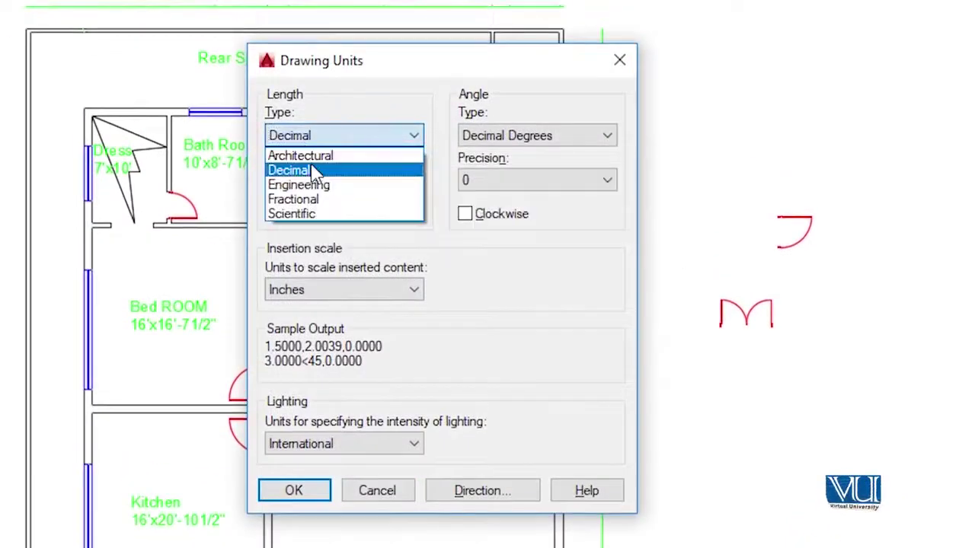
pyautogui.click(327, 156)
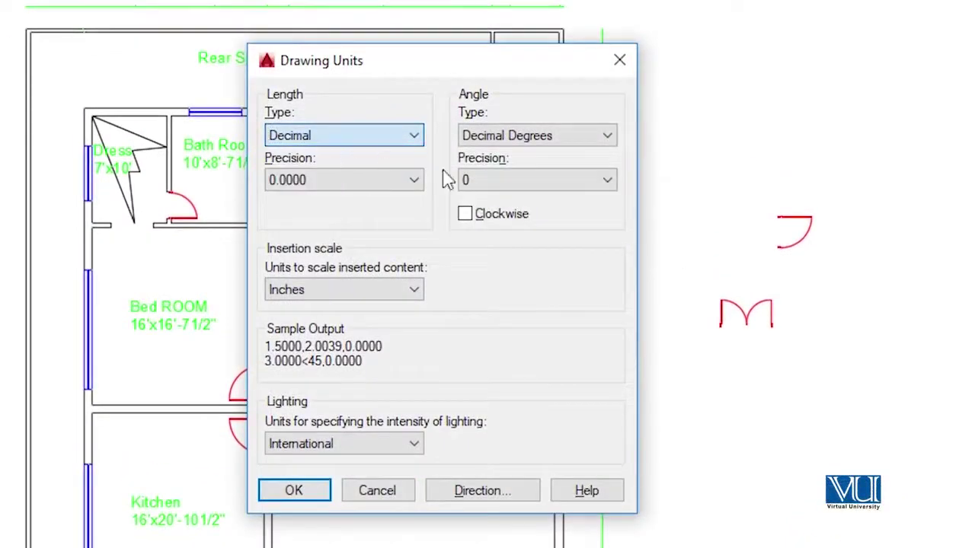
pyautogui.click(290, 496)
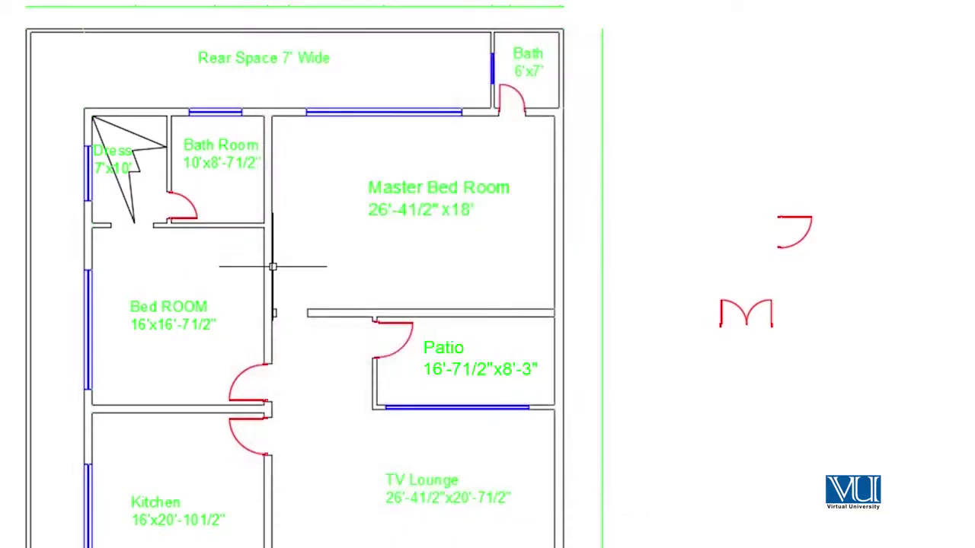
pyautogui.scroll(-2, 292, 231)
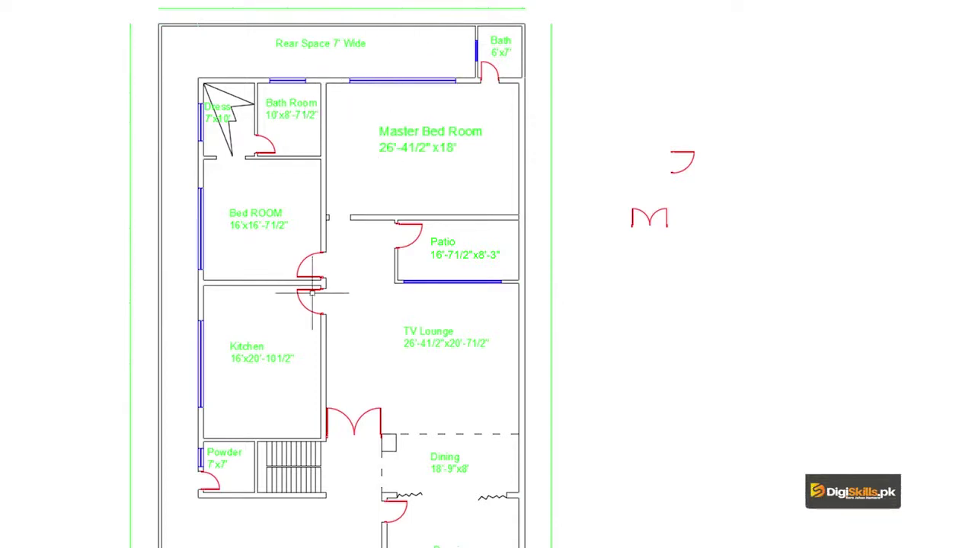
pyautogui.scroll(4, 287, 271)
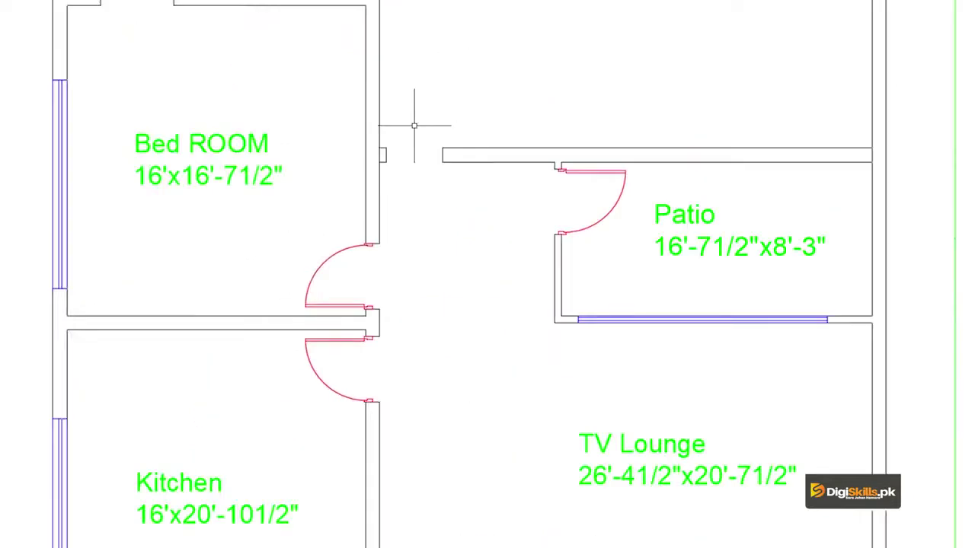
pyautogui.scroll(4, 414, 125)
pyautogui.scroll(2, 378, 165)
pyautogui.scroll(3, 427, 157)
pyautogui.scroll(-2, 461, 138)
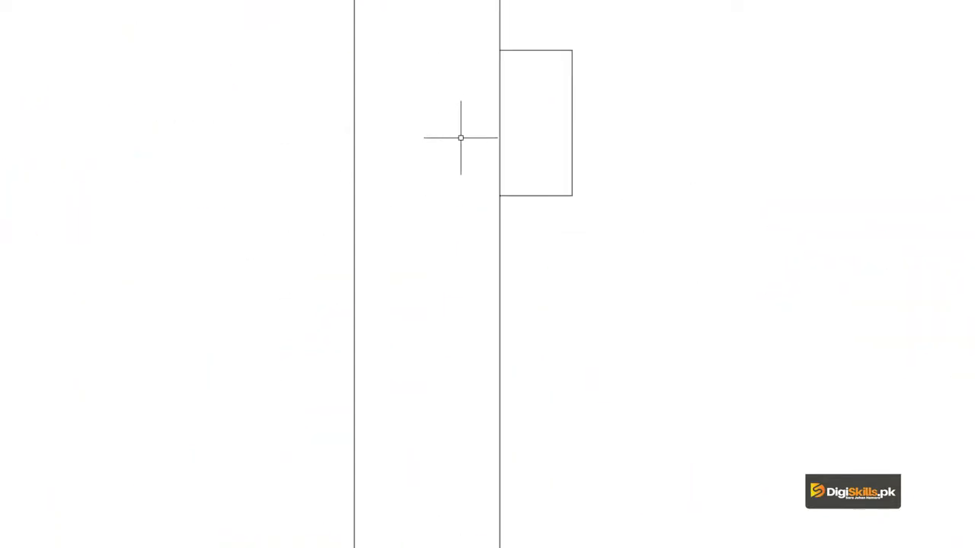
pyautogui.click(505, 114)
pyautogui.click(502, 121)
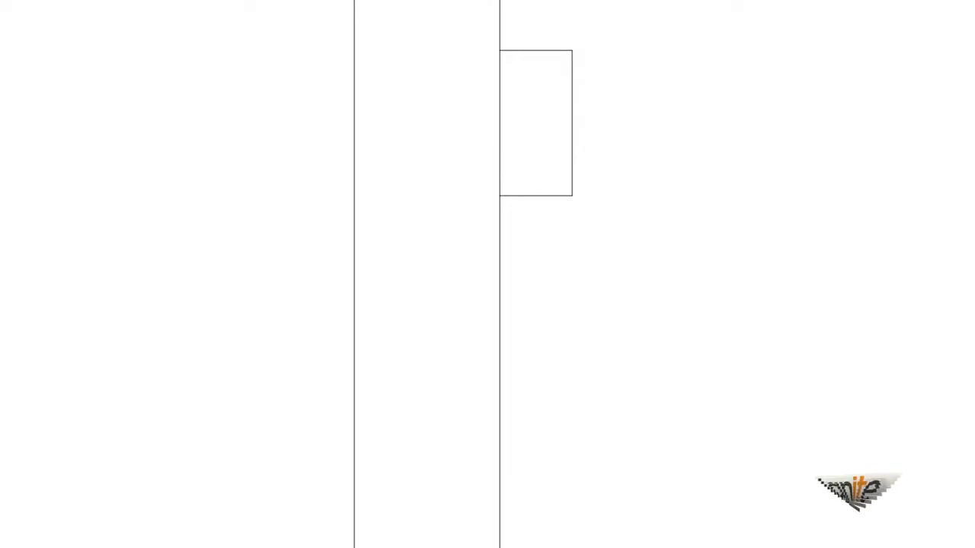
pyautogui.scroll(-8, 500, 120)
pyautogui.scroll(-3, 498, 119)
pyautogui.moveTo(500, 109)
pyautogui.mouseDown(button='middle')
pyautogui.moveTo(315, 233)
pyautogui.moveTo(309, 339)
pyautogui.mouseUp(button='middle')
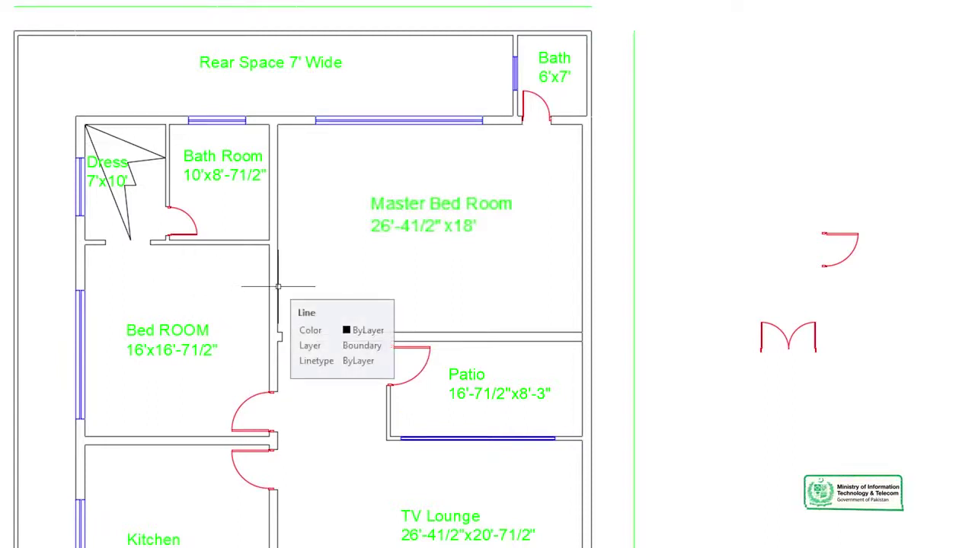
pyautogui.scroll(-2, 289, 337)
pyautogui.moveTo(305, 338); pyautogui.dragTo(312, 226, button='middle')
pyautogui.scroll(2, 397, 130)
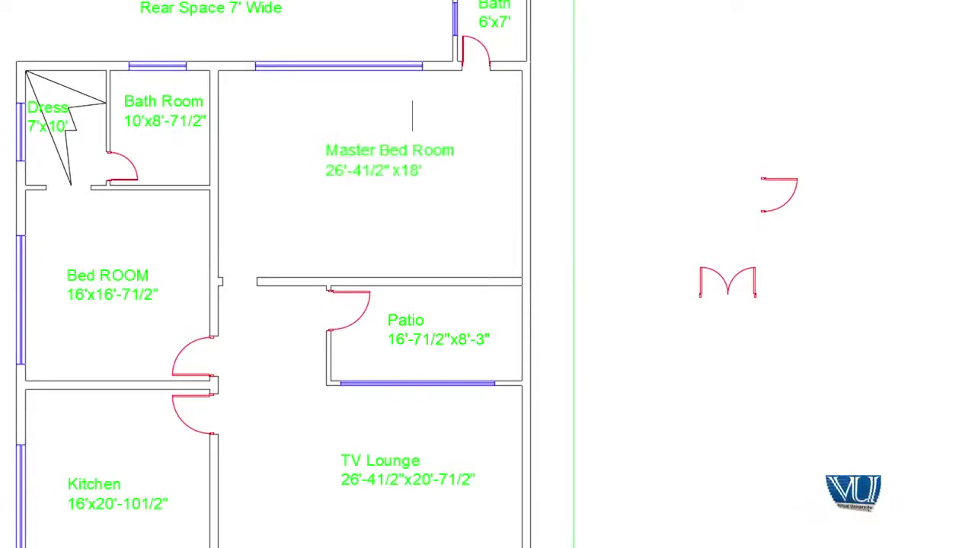
pyautogui.scroll(3, 479, 55)
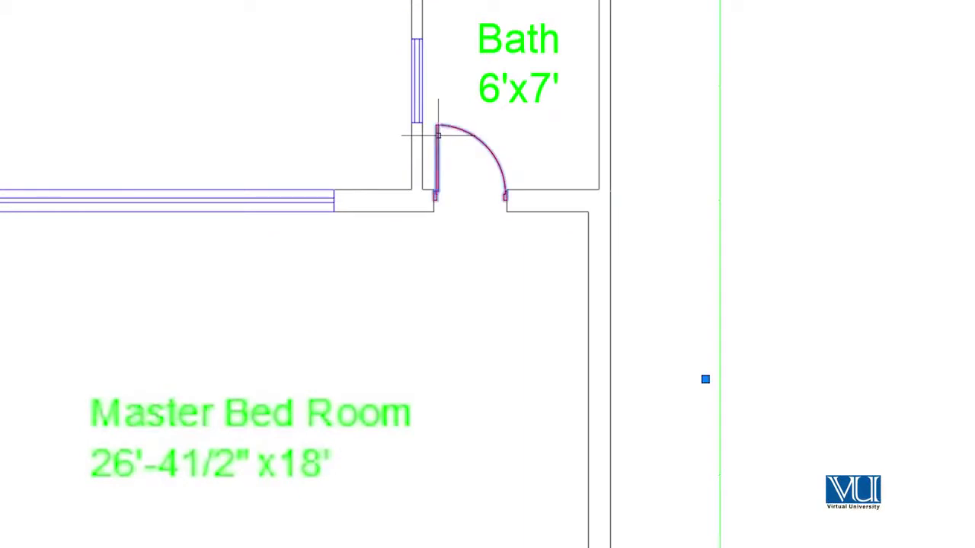
# Apply Select Similar to the selected door, then pan the plan to check the selection
pyautogui.rightClick(436, 137)
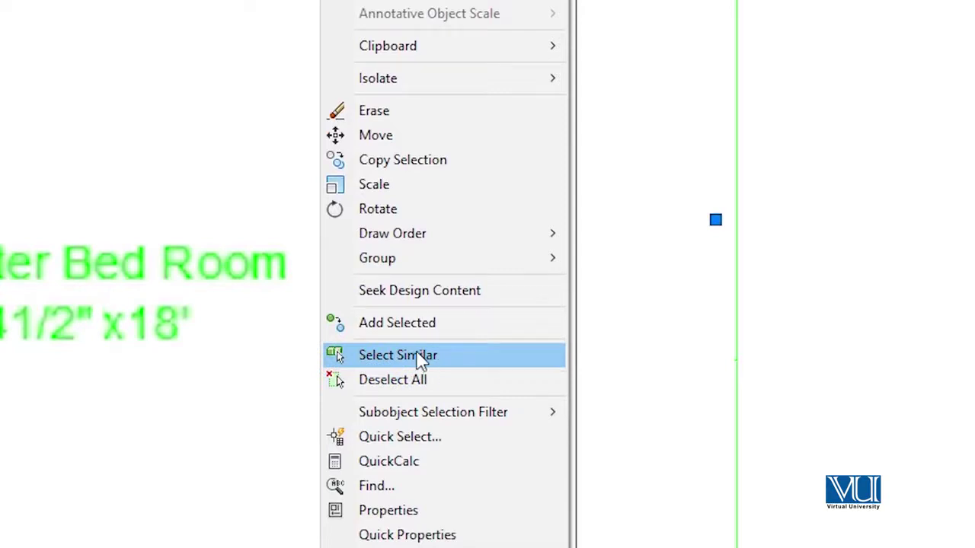
pyautogui.click(421, 361)
pyautogui.scroll(-5, 413, 350)
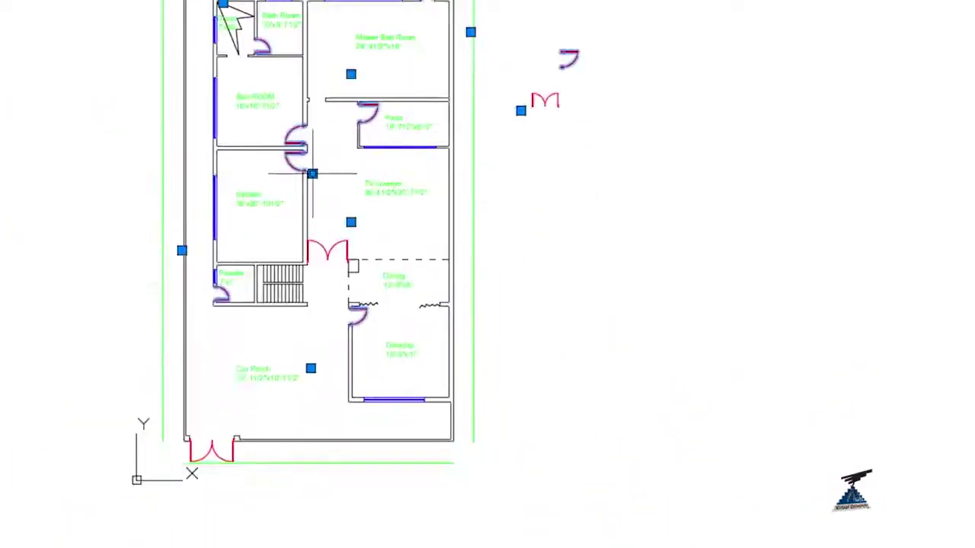
pyautogui.moveTo(312, 174); pyautogui.dragTo(312, 243, button='middle')
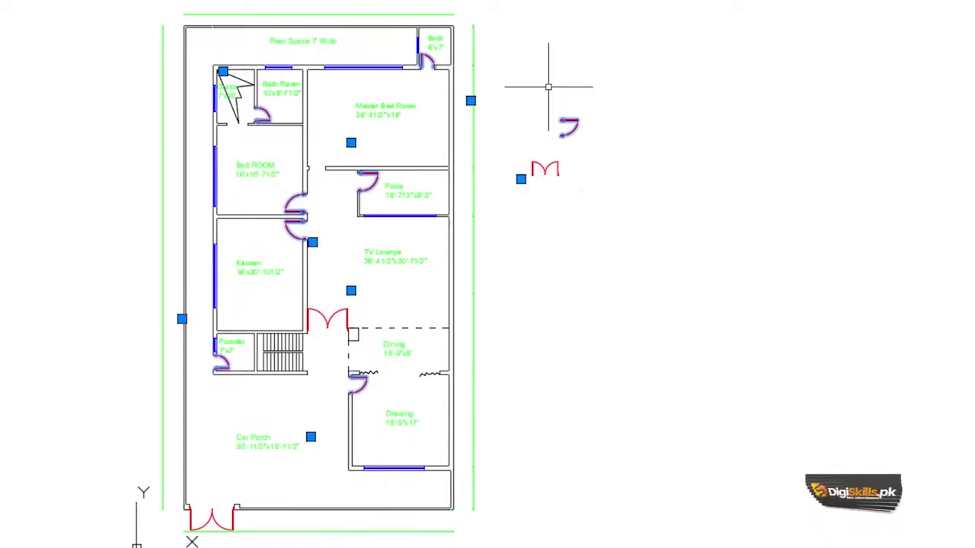
pyautogui.scroll(4, 548, 87)
pyautogui.scroll(-2, 677, 145)
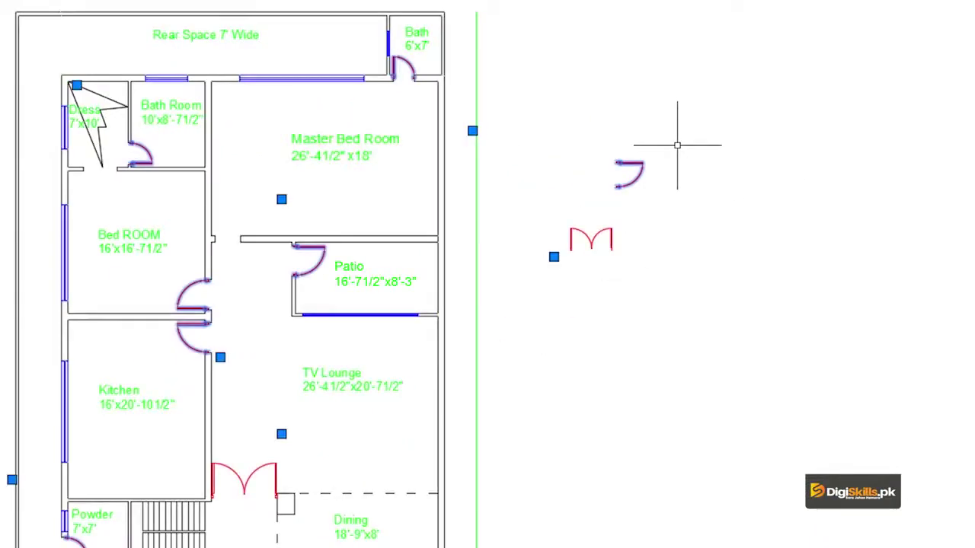
pyautogui.moveTo(269, 430); pyautogui.dragTo(231, 308, button='middle')
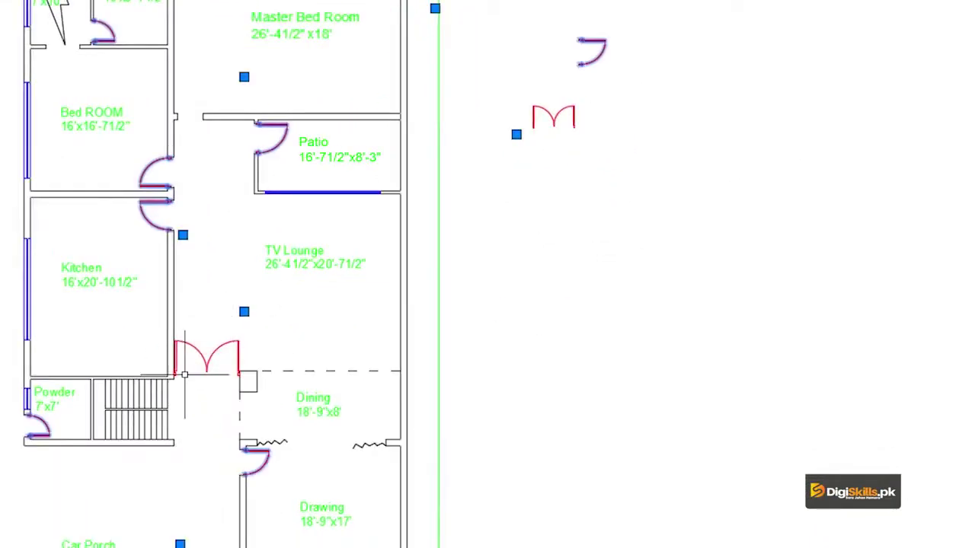
pyautogui.moveTo(244, 353); pyautogui.dragTo(442, 127, button='middle')
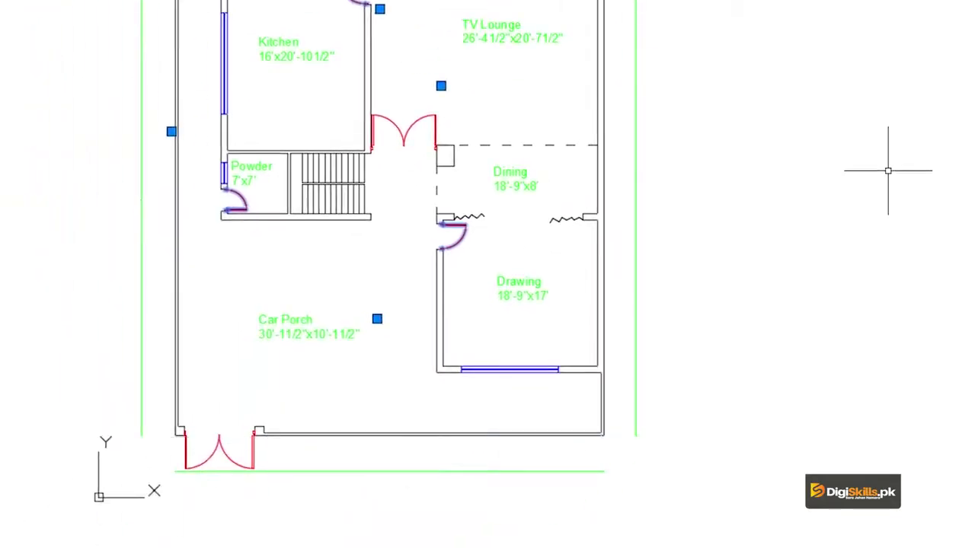
pyautogui.moveTo(888, 170); pyautogui.dragTo(822, 342, button='middle')
pyautogui.scroll(-1, 823, 342)
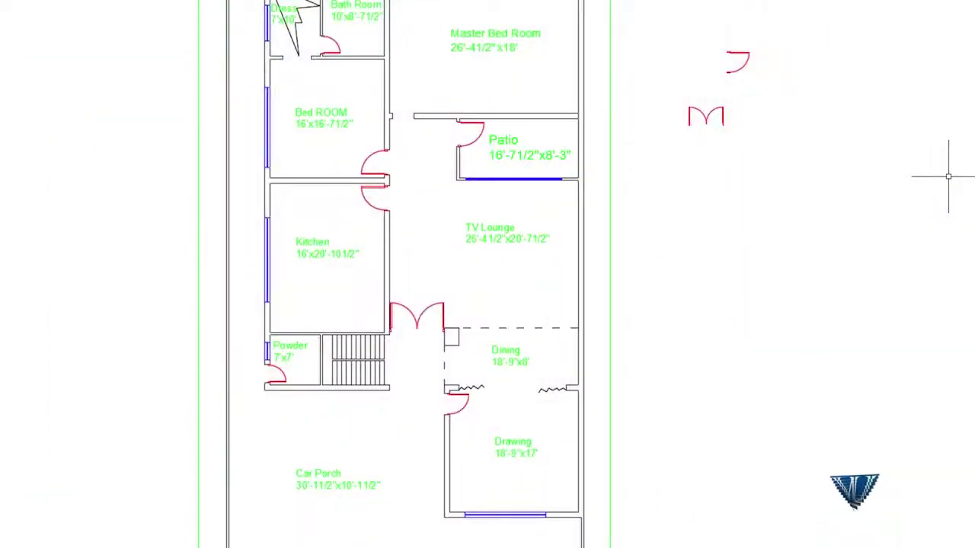
# Select every red door swing via Select Similar, adding the lower and right-hand doors
pyautogui.scroll(-5, 948, 177)
pyautogui.scroll(5, 740, 160)
pyautogui.scroll(3, 555, 130)
pyautogui.moveTo(555, 130); pyautogui.dragTo(623, 126, button='middle')
pyautogui.scroll(4, 626, 77)
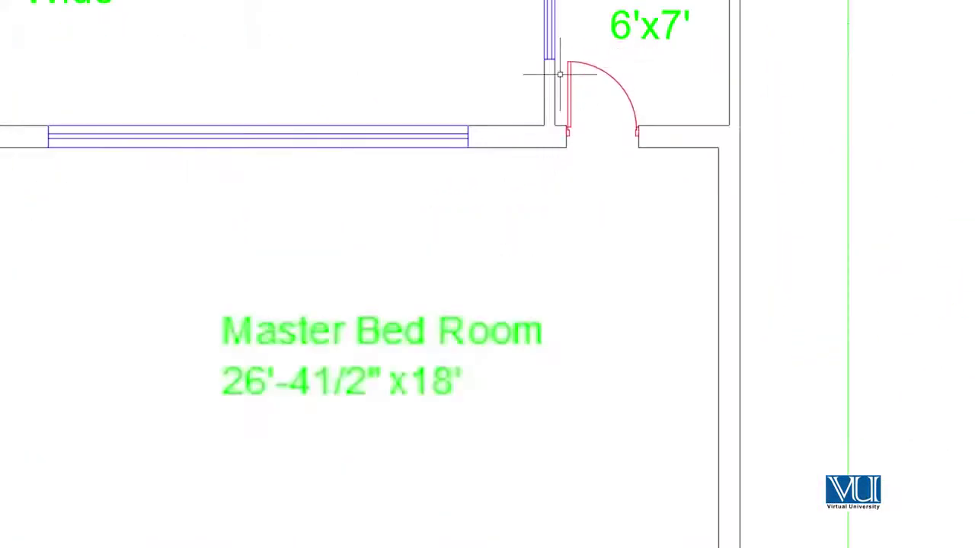
pyautogui.rightClick(568, 69)
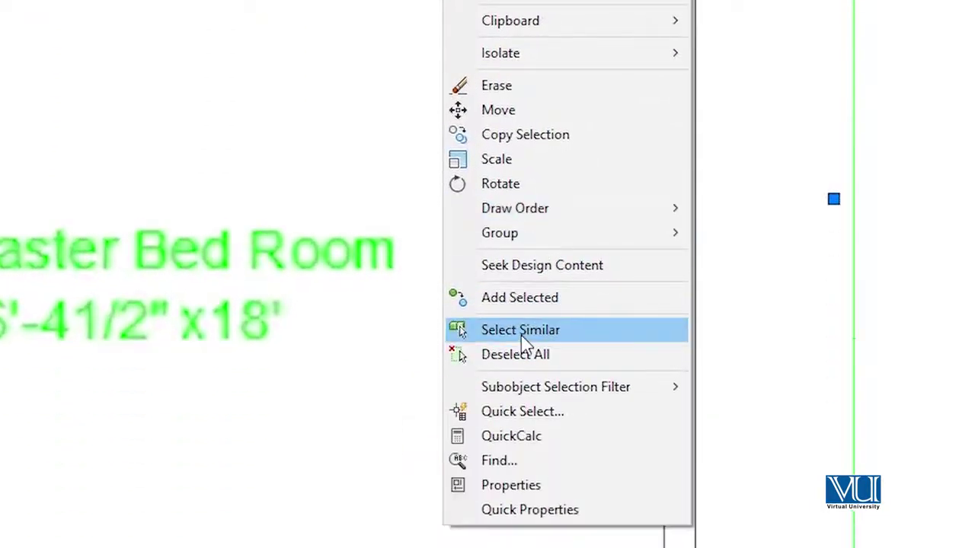
pyautogui.click(522, 337)
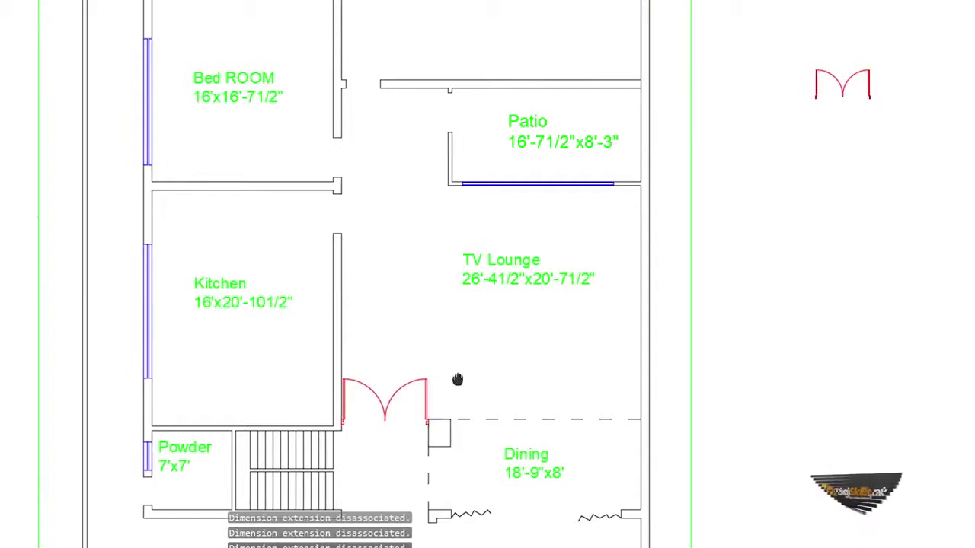
pyautogui.click(278, 412)
pyautogui.scroll(-5, 278, 412)
pyautogui.click(583, 119)
pyautogui.click(494, 213)
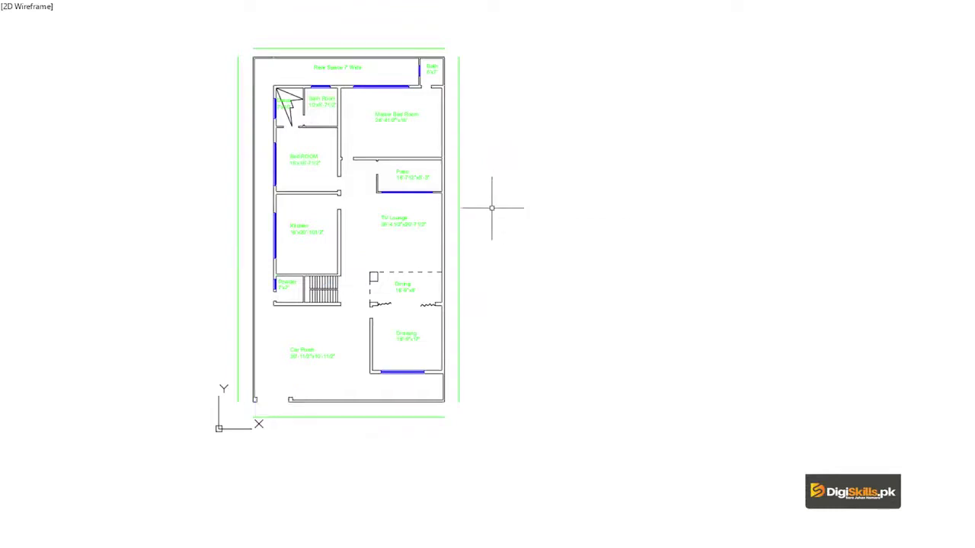
pyautogui.scroll(5, 263, 164)
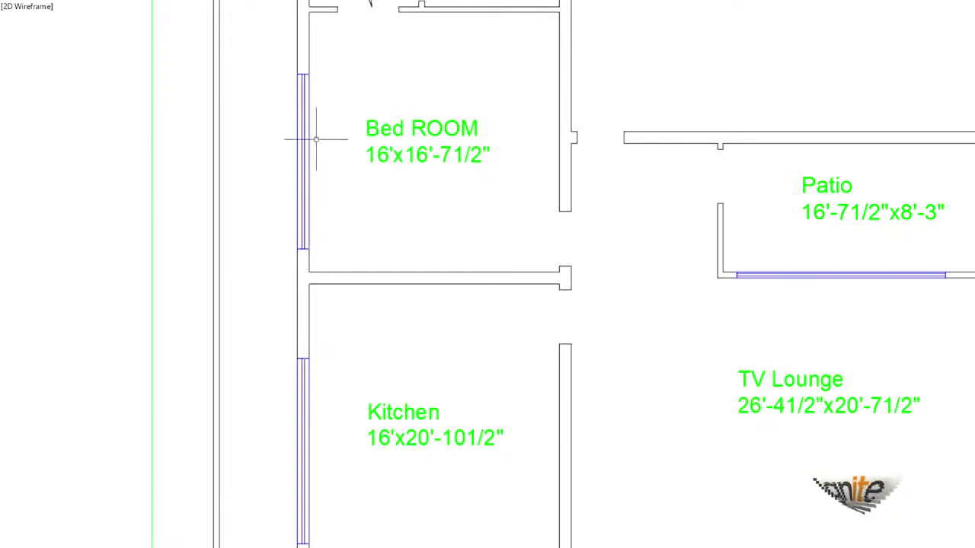
# Select the Bed ROOM window, Select Similar to catch all windows, and delete them
pyautogui.click(346, 118)
pyautogui.click(284, 166)
pyautogui.rightClick(303, 142)
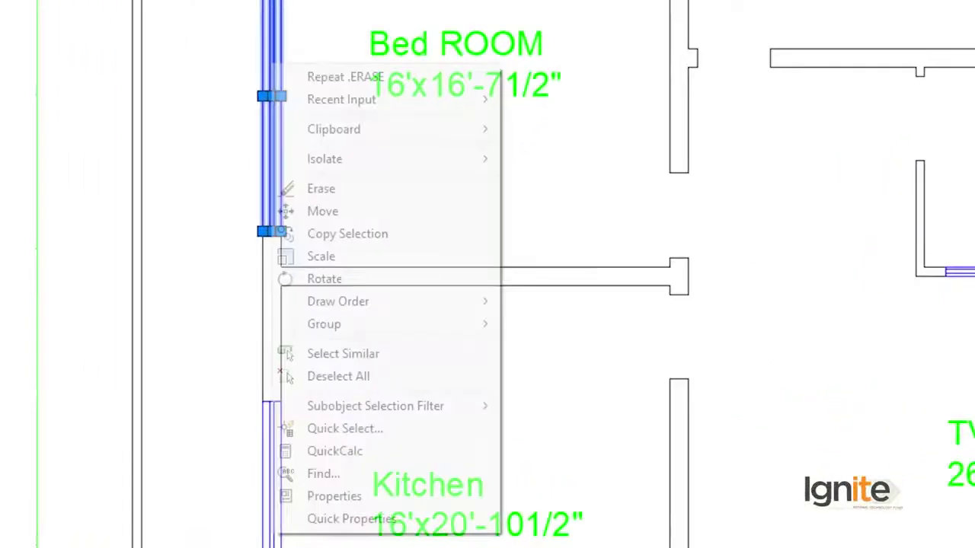
pyautogui.click(339, 361)
pyautogui.scroll(-3, 808, 253)
pyautogui.scroll(-2, 679, 359)
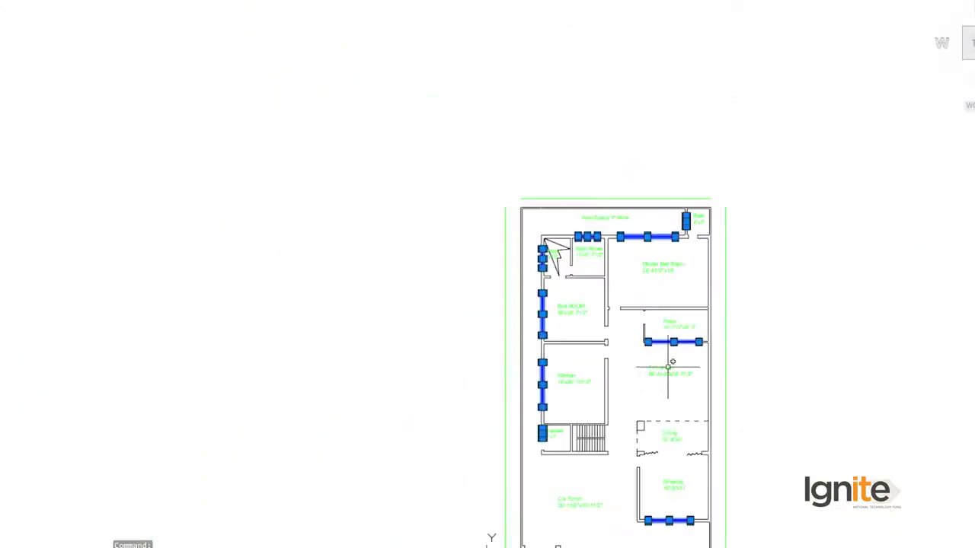
pyautogui.moveTo(470, 315); pyautogui.dragTo(163, 192, button='middle')
pyautogui.scroll(2, 746, 533)
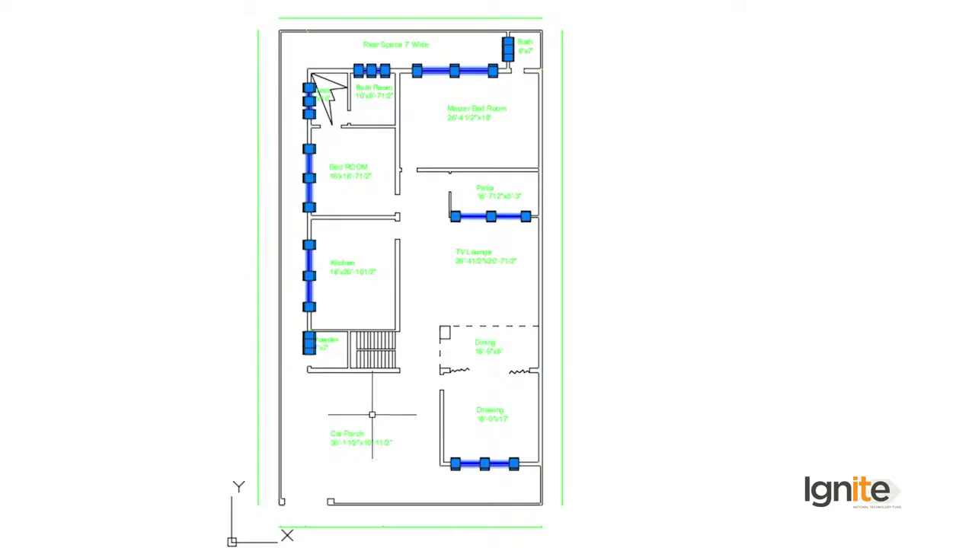
pyautogui.press('Delete')
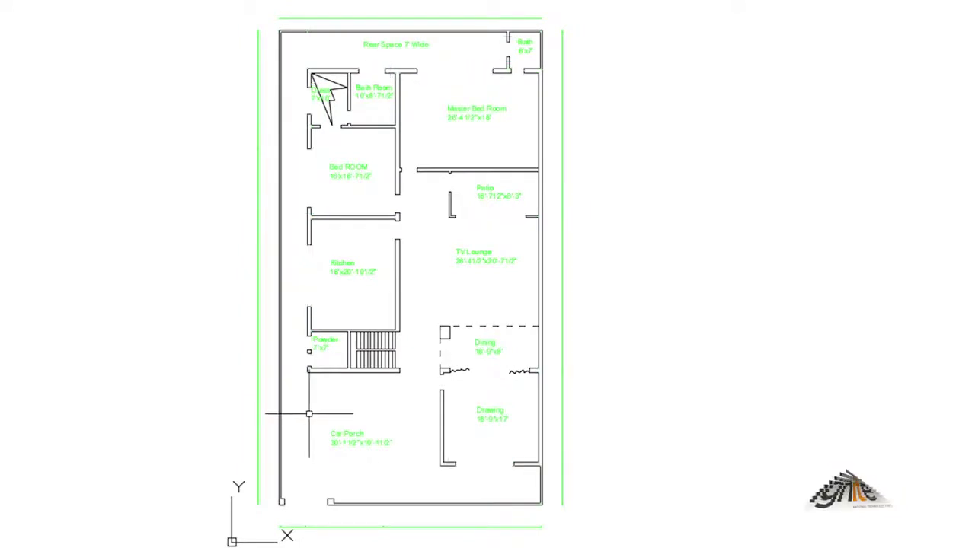
pyautogui.scroll(2, 372, 296)
# Erase the Dress room's two diagonal lines, short angled line and zigzag outline
pyautogui.moveTo(575, 371); pyautogui.dragTo(570, 518, button='middle')
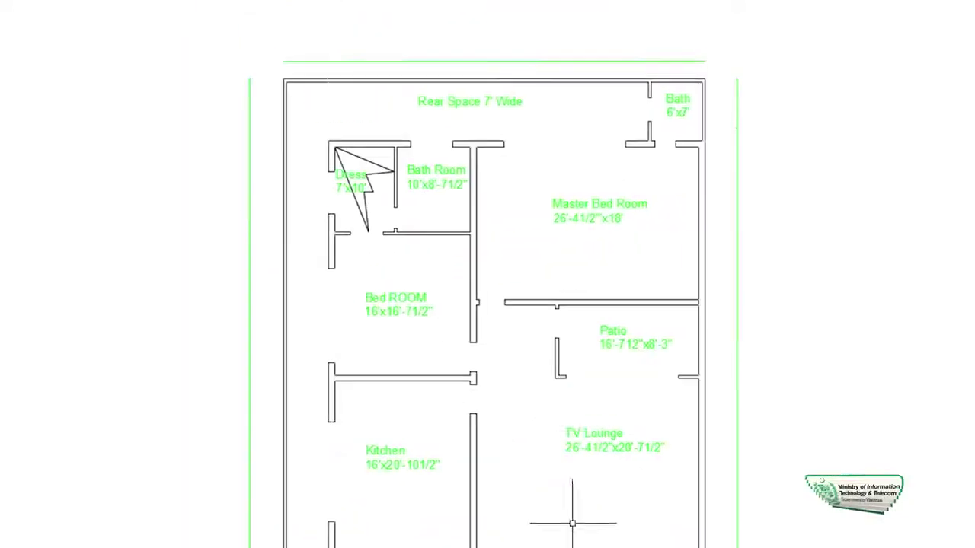
pyautogui.scroll(3, 403, 61)
pyautogui.scroll(3, 365, 266)
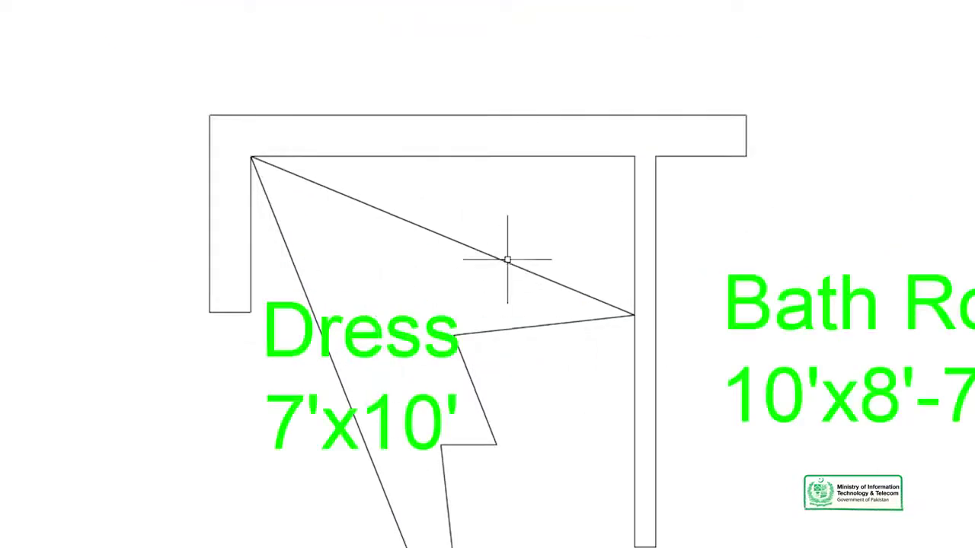
pyautogui.scroll(-1, 508, 260)
pyautogui.click(465, 107)
pyautogui.click(402, 96)
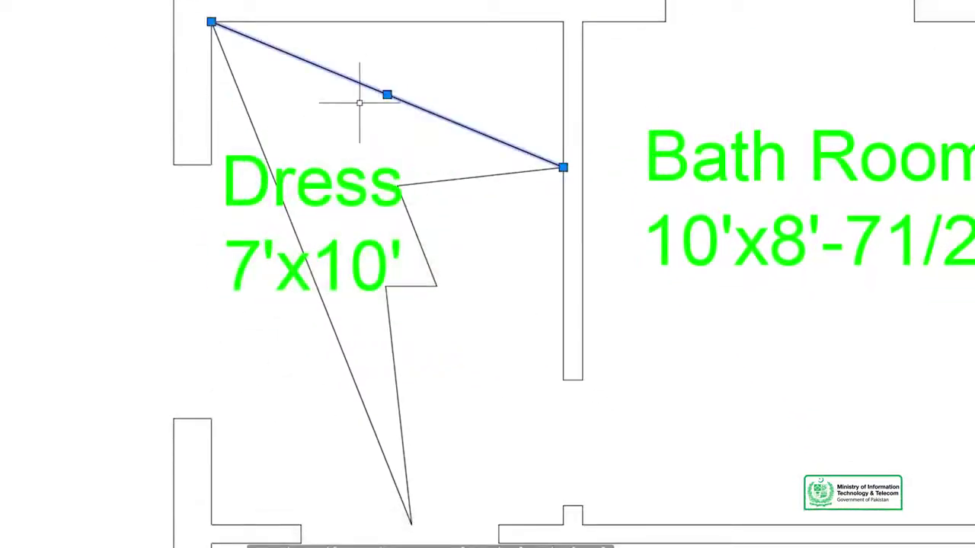
pyautogui.click(255, 110)
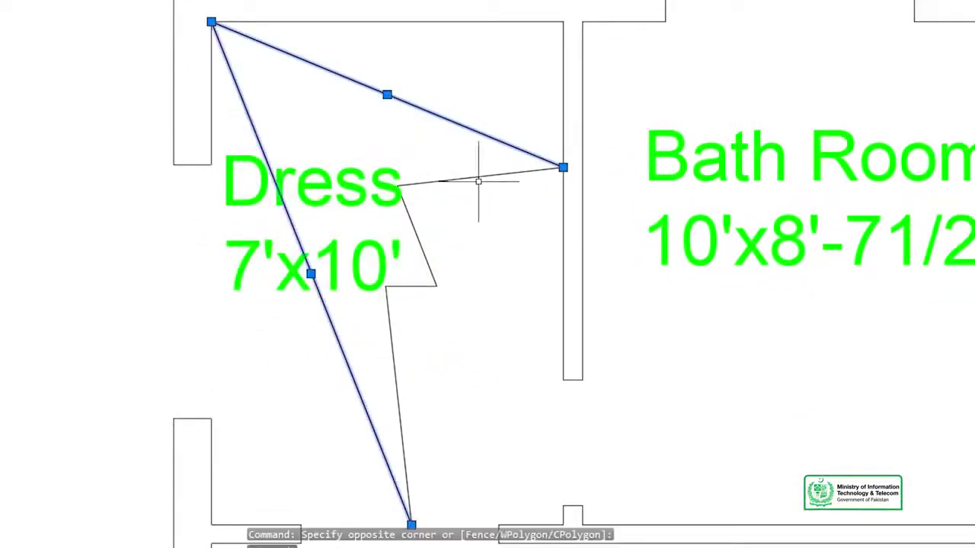
pyautogui.click(468, 163)
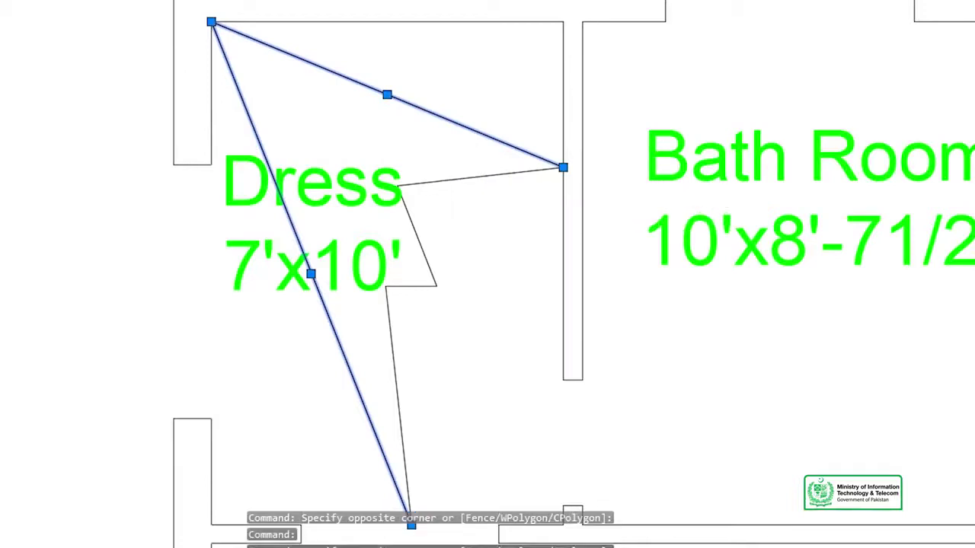
pyautogui.click(419, 232)
pyautogui.click(429, 271)
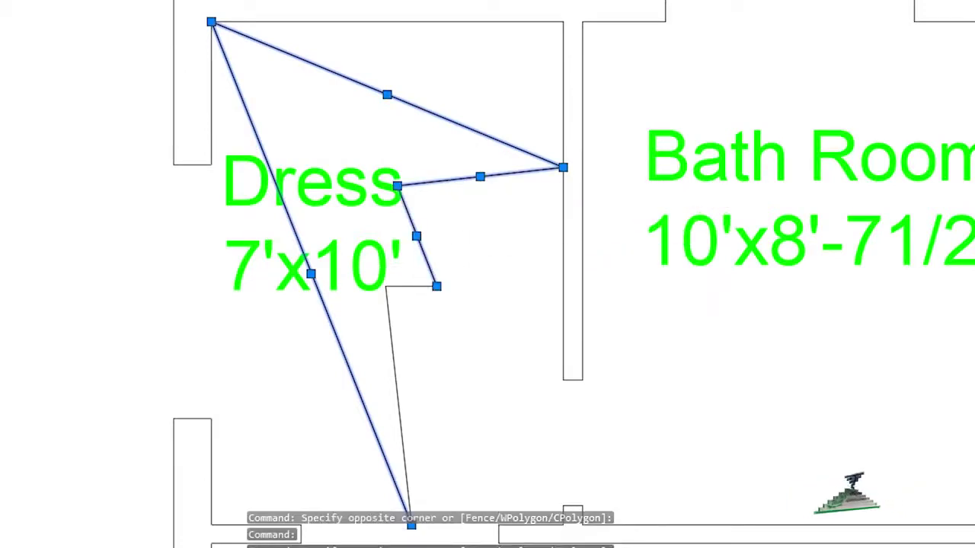
pyautogui.scroll(4, 398, 298)
pyautogui.click(421, 275)
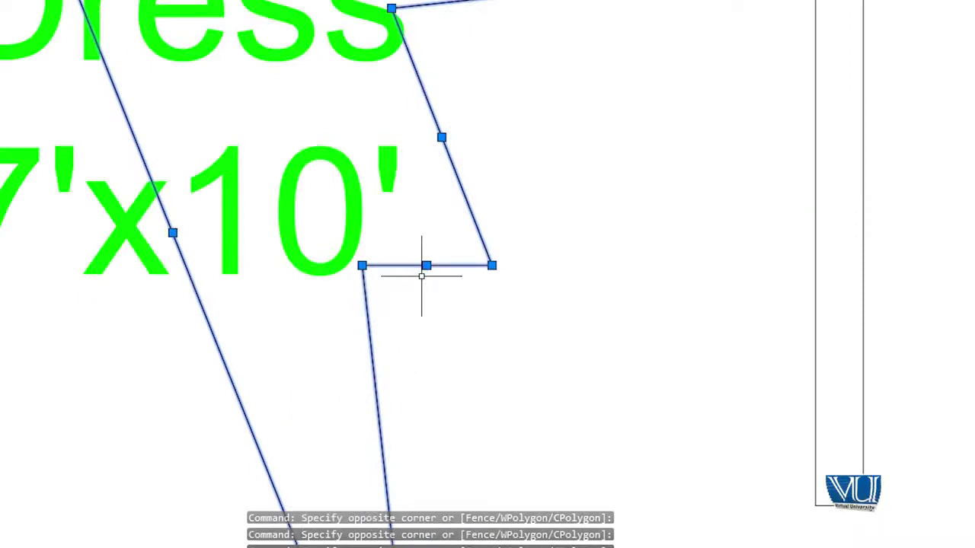
pyautogui.press('Delete')
# Delete all green room name and size labels using Select Similar on the Dress label
pyautogui.scroll(-4, 420, 272)
pyautogui.scroll(-2, 395, 224)
pyautogui.click(351, 196)
pyautogui.rightClick(351, 197)
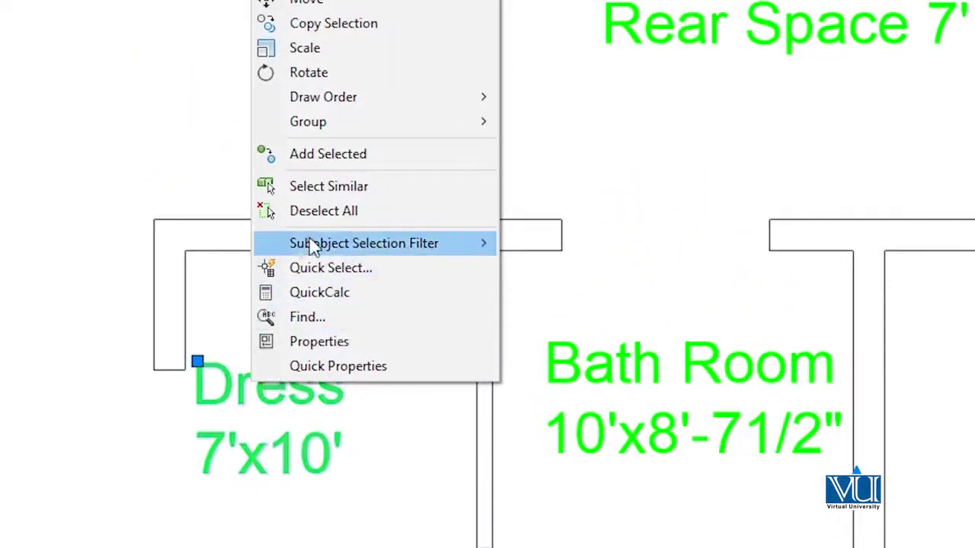
pyautogui.click(322, 195)
pyautogui.scroll(-1, 304, 193)
pyautogui.scroll(-3, 279, 196)
pyautogui.press('Delete')
pyautogui.scroll(-3, 175, 195)
pyautogui.moveTo(178, 200)
pyautogui.mouseDown(button='middle')
pyautogui.moveTo(185, 166)
pyautogui.moveTo(282, 218)
pyautogui.mouseUp(button='middle')
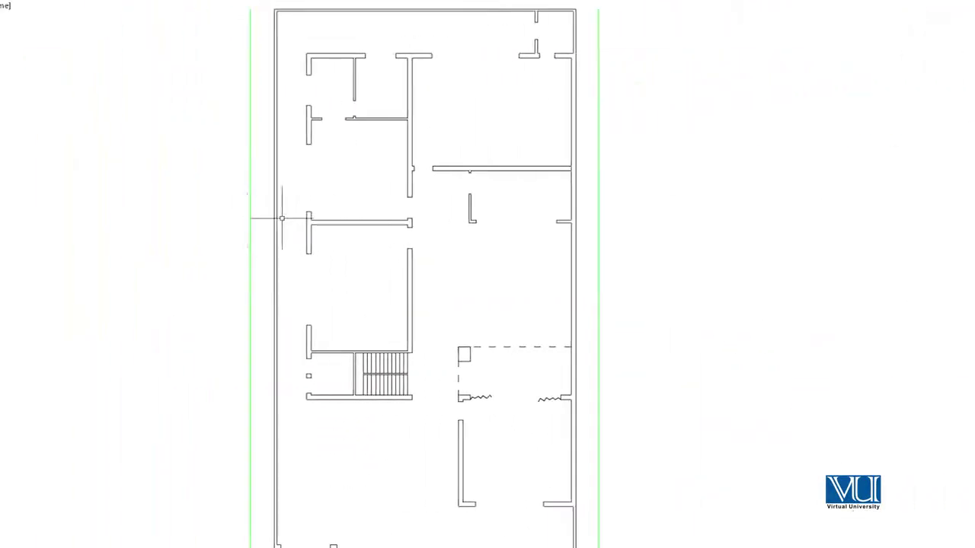
# Erase every green side dimension line via Select Similar on one of them
pyautogui.scroll(1, 246, 223)
pyautogui.scroll(1, 239, 215)
pyautogui.click(233, 219)
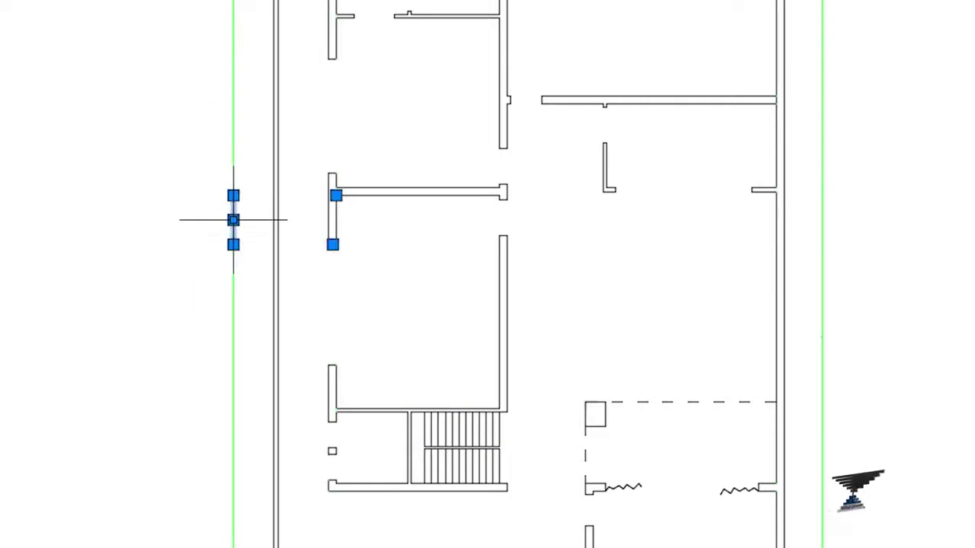
pyautogui.rightClick(234, 222)
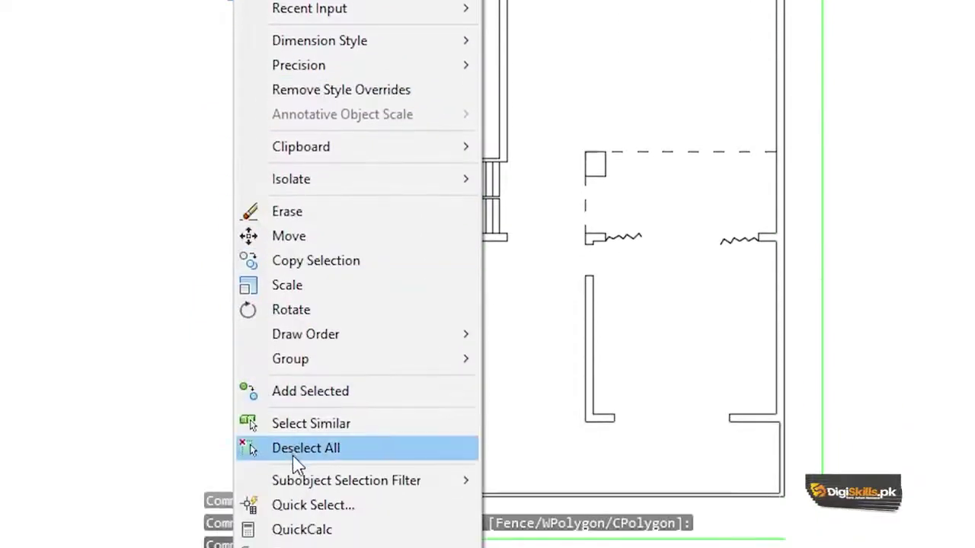
pyautogui.click(310, 427)
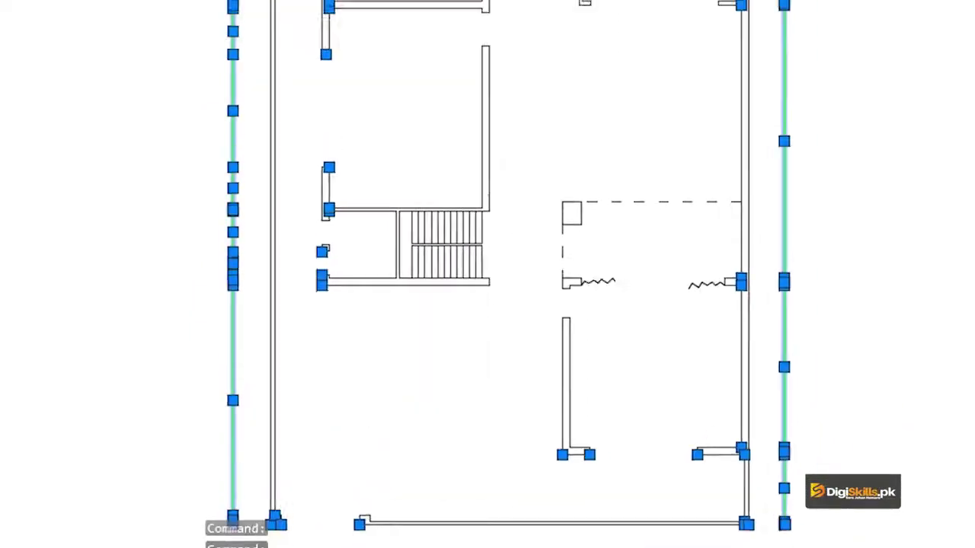
pyautogui.press('Delete')
pyautogui.scroll(-2, 319, 533)
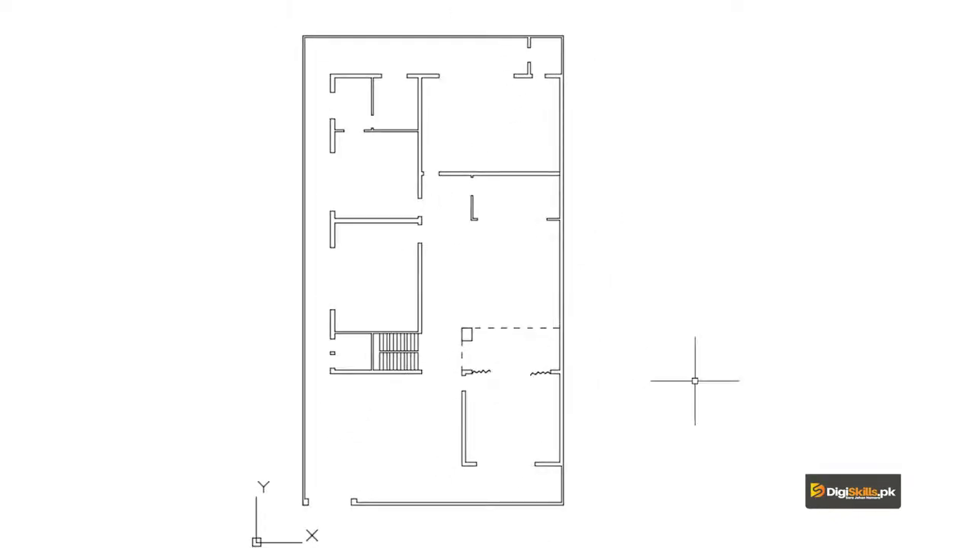
pyautogui.scroll(2, 449, 304)
pyautogui.scroll(2, 404, 358)
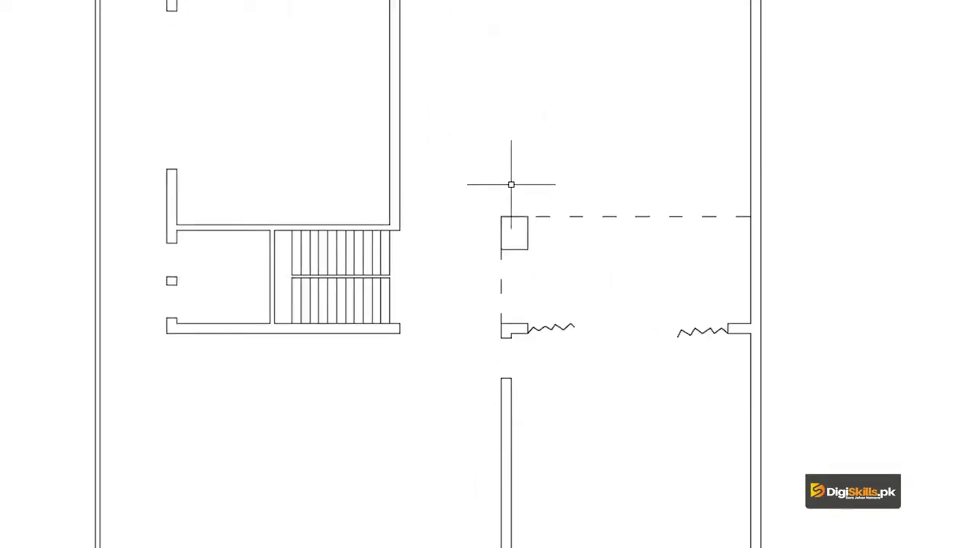
# Delete the dining area's dashed line and small door box
pyautogui.moveTo(597, 442); pyautogui.dragTo(592, 370, button='middle')
pyautogui.scroll(1, 543, 347)
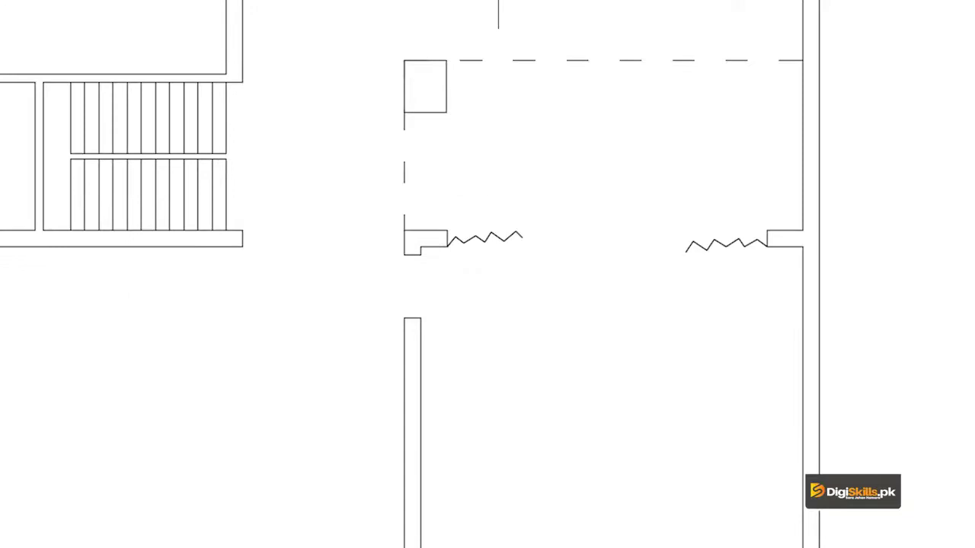
pyautogui.click(501, 77)
pyautogui.click(307, 263)
pyautogui.press('Delete')
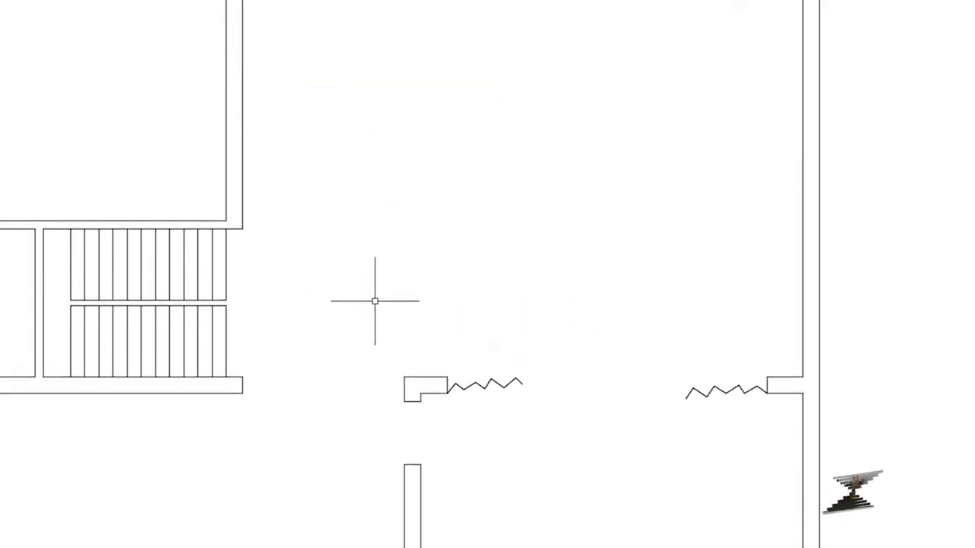
# Delete the left, right and remaining zigzag break lines
pyautogui.click(571, 337)
pyautogui.click(481, 471)
pyautogui.press('Delete')
pyautogui.click(764, 381)
pyautogui.click(649, 443)
pyautogui.press('Delete')
pyautogui.scroll(4, 516, 412)
pyautogui.click(446, 233)
pyautogui.click(236, 373)
pyautogui.press('Delete')
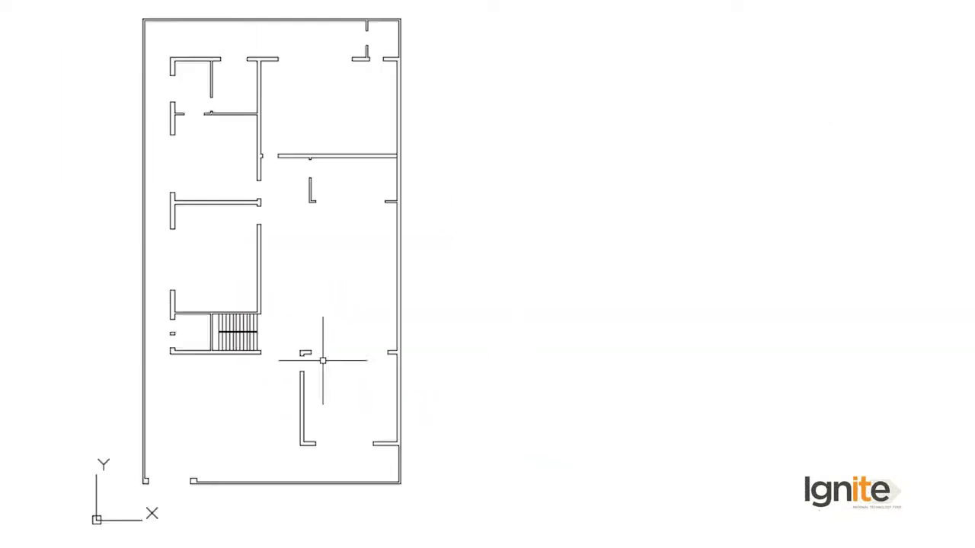
# Remove all the staircase lines with one crossing window, then recentre the plan
pyautogui.scroll(5, 231, 332)
pyautogui.scroll(3, 336, 341)
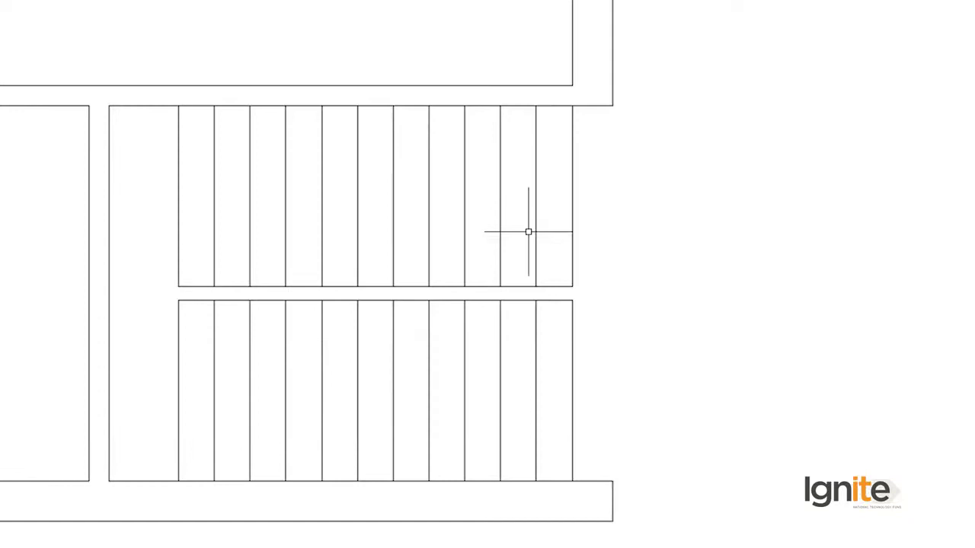
pyautogui.click(714, 218)
pyautogui.click(169, 413)
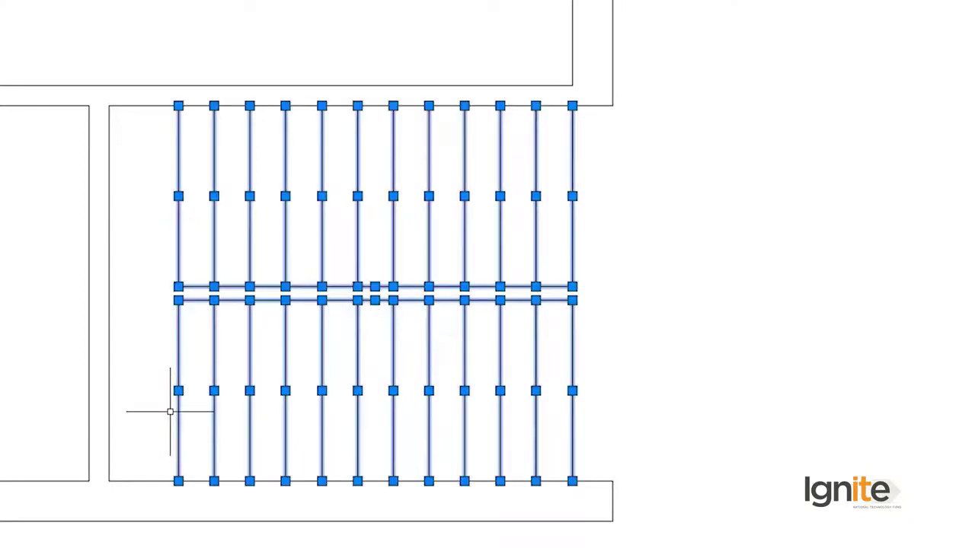
pyautogui.press('Delete')
pyautogui.scroll(-2, 197, 392)
pyautogui.scroll(-3, 204, 409)
pyautogui.scroll(-1, 175, 346)
pyautogui.scroll(2, 474, 459)
pyautogui.scroll(2, 468, 454)
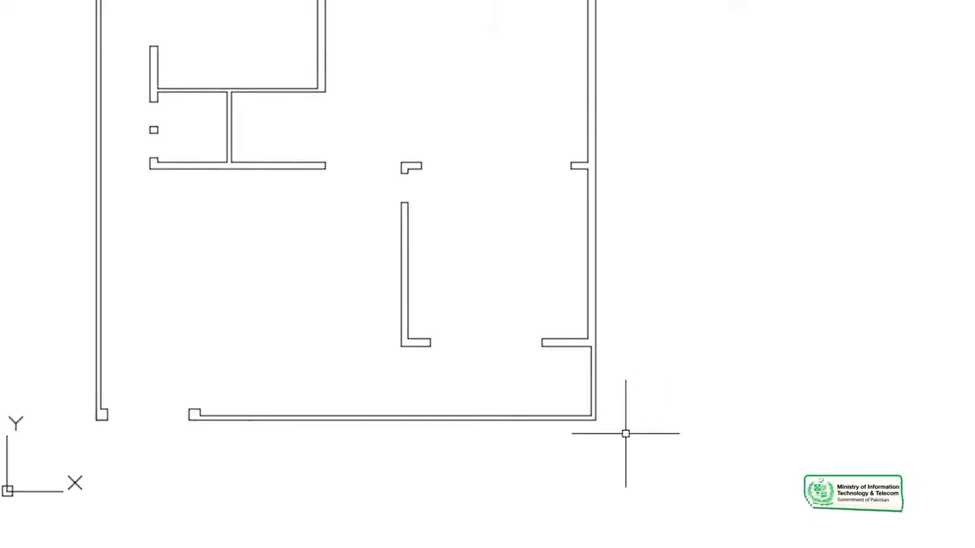
pyautogui.moveTo(438, 474); pyautogui.dragTo(725, 442, button='middle')
pyautogui.scroll(-2, 644, 338)
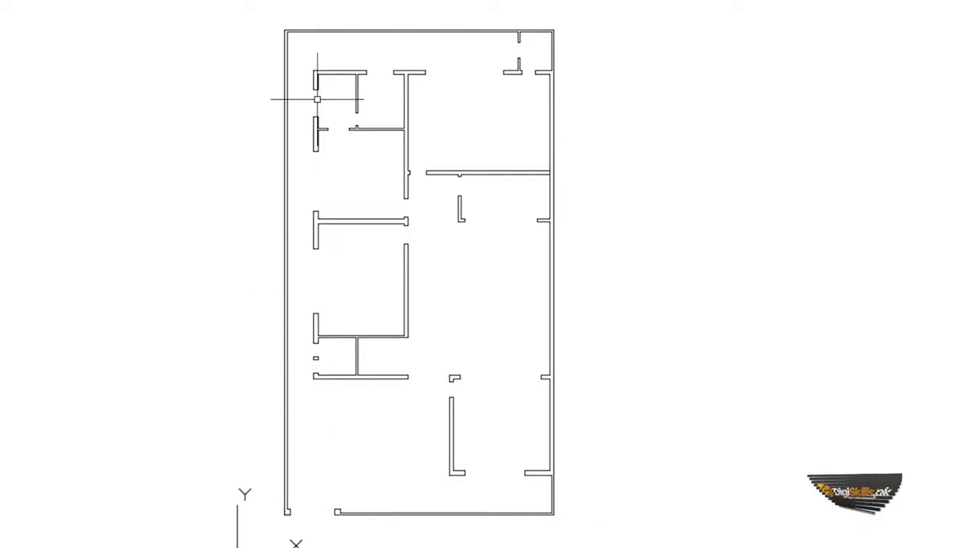
pyautogui.scroll(2, 487, 31)
pyautogui.scroll(2, 496, 355)
pyautogui.scroll(2, 441, 381)
pyautogui.scroll(2, 410, 86)
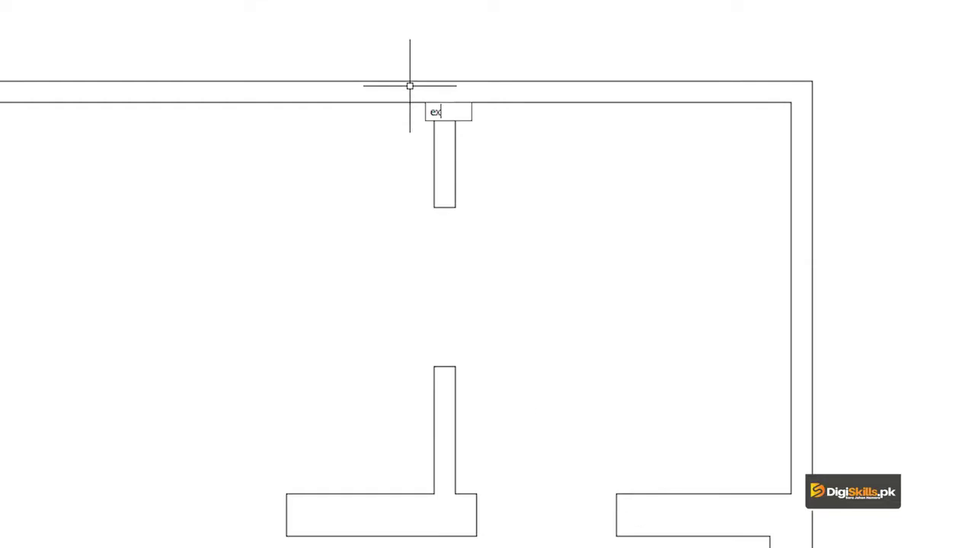
# Extend the wall up to the outer wall line, then bring the upper-left rooms into view
pyautogui.click(433, 139)
pyautogui.scroll(-3, 463, 183)
pyautogui.scroll(-3, 491, 355)
pyautogui.scroll(2, 520, 181)
pyautogui.scroll(2, 616, 37)
pyautogui.moveTo(631, 100); pyautogui.dragTo(629, 189, button='middle')
pyautogui.scroll(-2, 629, 237)
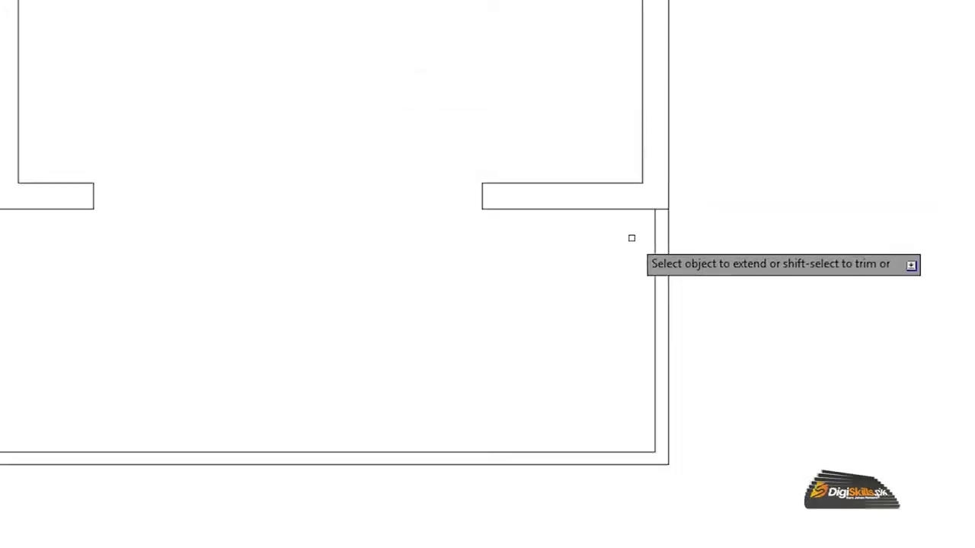
pyautogui.moveTo(631, 237); pyautogui.dragTo(924, 485, button='middle')
pyautogui.moveTo(193, 195); pyautogui.dragTo(404, 346, button='middle')
pyautogui.scroll(-2, 642, 357)
pyautogui.moveTo(557, 256)
pyautogui.mouseDown(button='middle')
pyautogui.moveTo(572, 370)
pyautogui.moveTo(526, 512)
pyautogui.mouseUp(button='middle')
pyautogui.scroll(-2, 572, 370)
pyautogui.scroll(3, 544, 401)
pyautogui.scroll(-3, 566, 416)
pyautogui.moveTo(566, 416); pyautogui.dragTo(525, 157, button='middle')
pyautogui.scroll(-2, 546, 357)
pyautogui.moveTo(546, 356); pyautogui.dragTo(548, 456, button='middle')
pyautogui.scroll(3, 550, 259)
pyautogui.scroll(1, 470, 292)
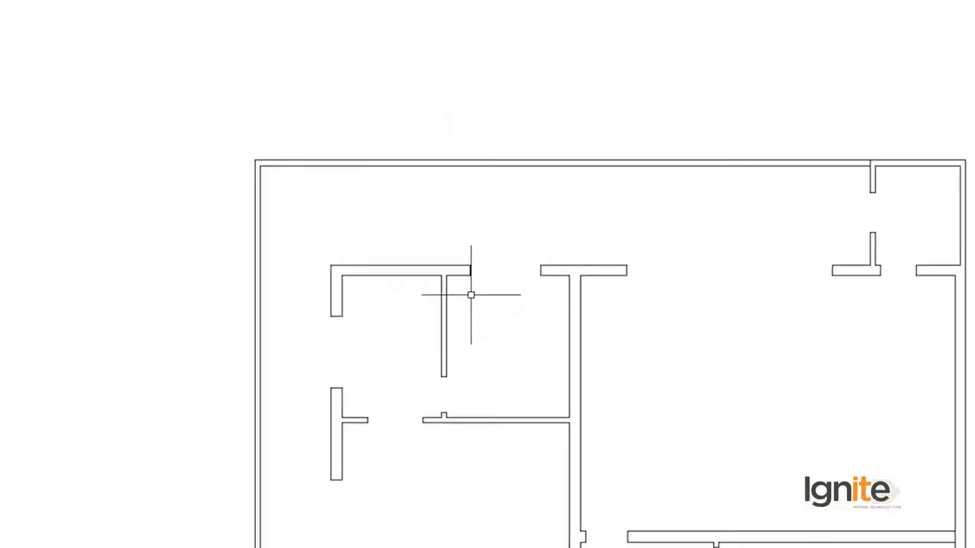
# Trim the extra outer line along the top walls using TR crossing windows
pyautogui.write('tr')
pyautogui.press('Return')
pyautogui.click(157, 4)
pyautogui.click(87, 91)
pyautogui.click(166, 74)
pyautogui.click(35, 185)
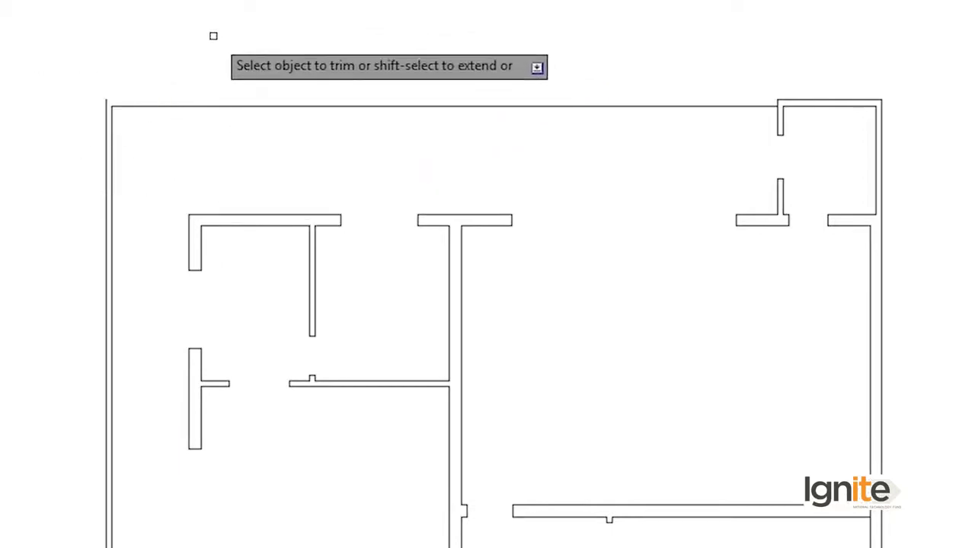
pyautogui.scroll(-5, 100, 226)
pyautogui.scroll(2, 138, 263)
pyautogui.moveTo(138, 262); pyautogui.dragTo(193, 297, button='middle')
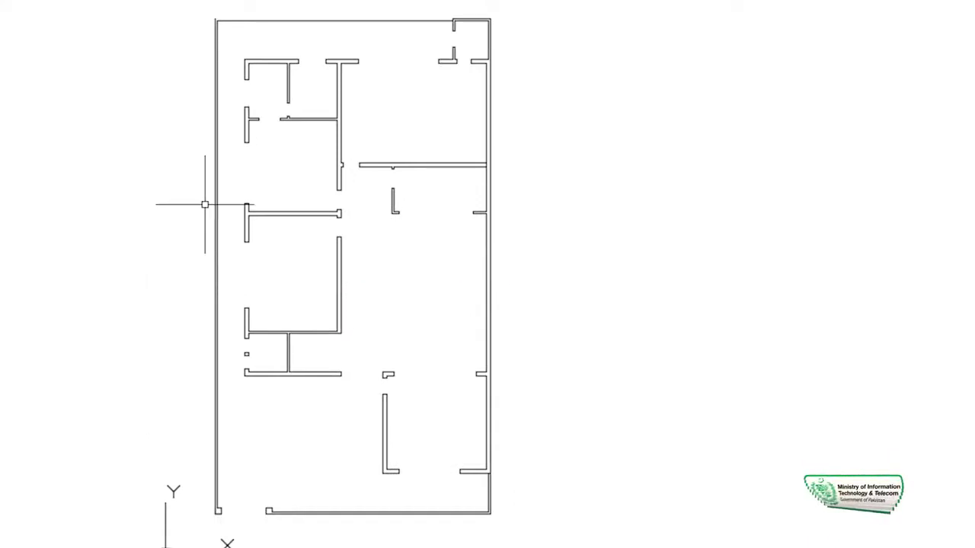
# Select and delete the leftover outer boundary line on the plan's left side
pyautogui.click(221, 42)
pyautogui.click(185, 57)
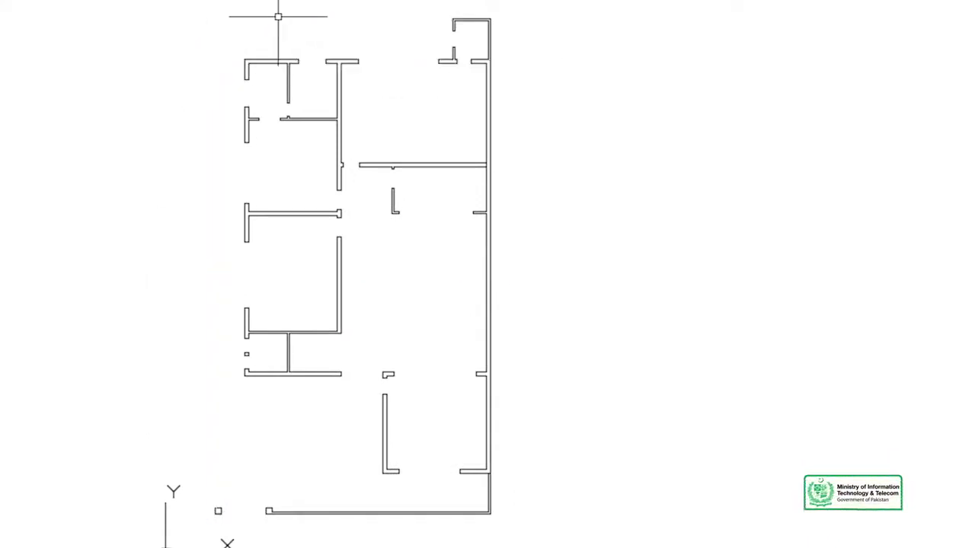
pyautogui.click(311, 502)
pyautogui.click(304, 525)
pyautogui.press('Delete')
pyautogui.scroll(4, 559, 414)
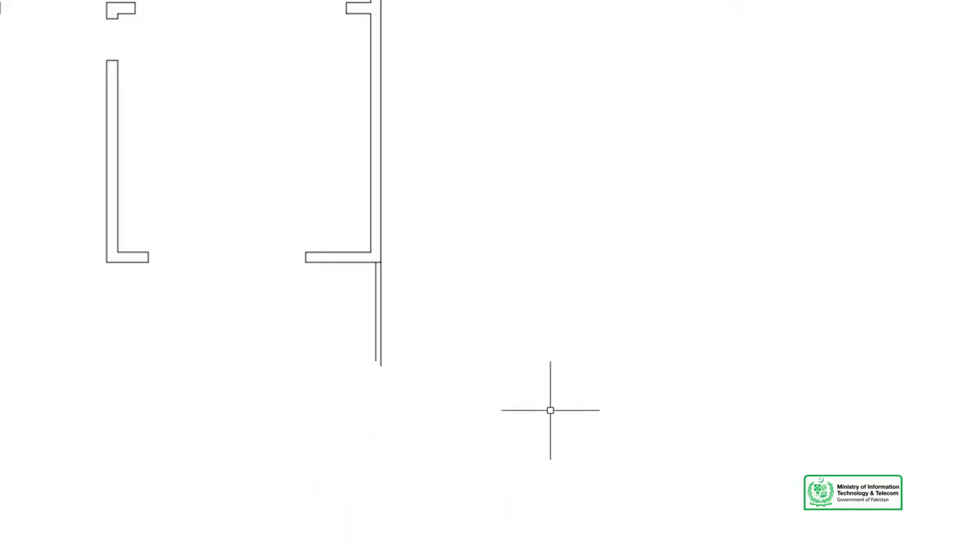
pyautogui.press('Escape')
pyautogui.write('tr')
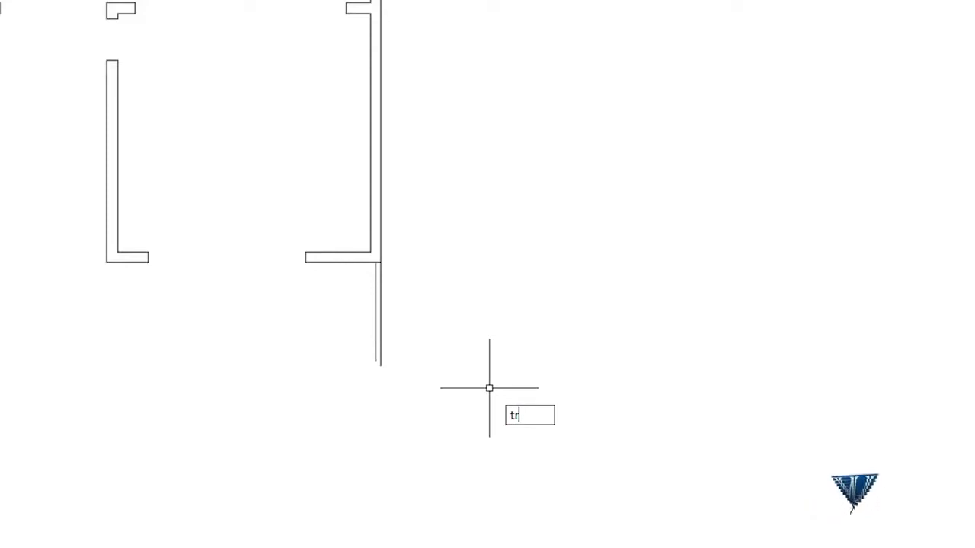
# Trim away the stray line below the wall and recentre the whole floor plan
pyautogui.press('Return')
pyautogui.click(427, 310)
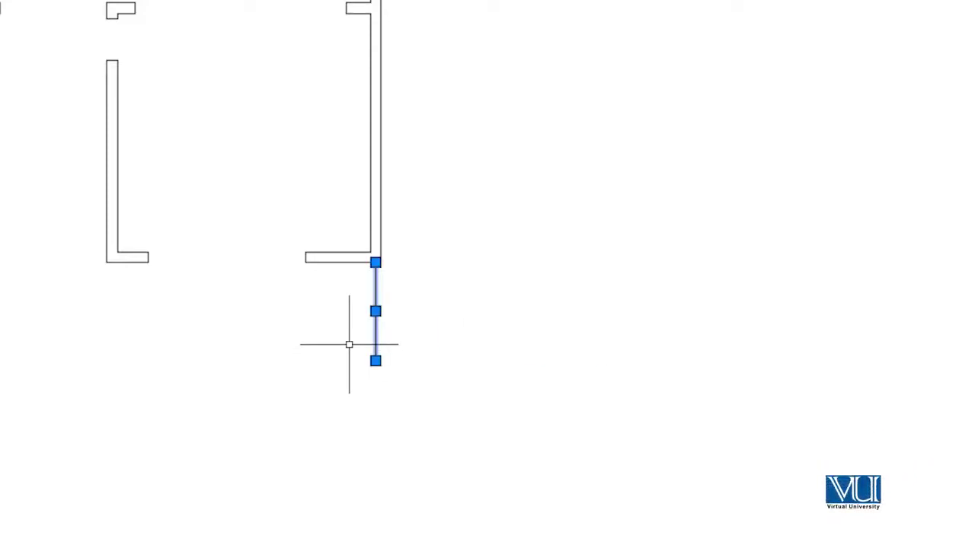
pyautogui.click(267, 461)
pyautogui.click(15, 542)
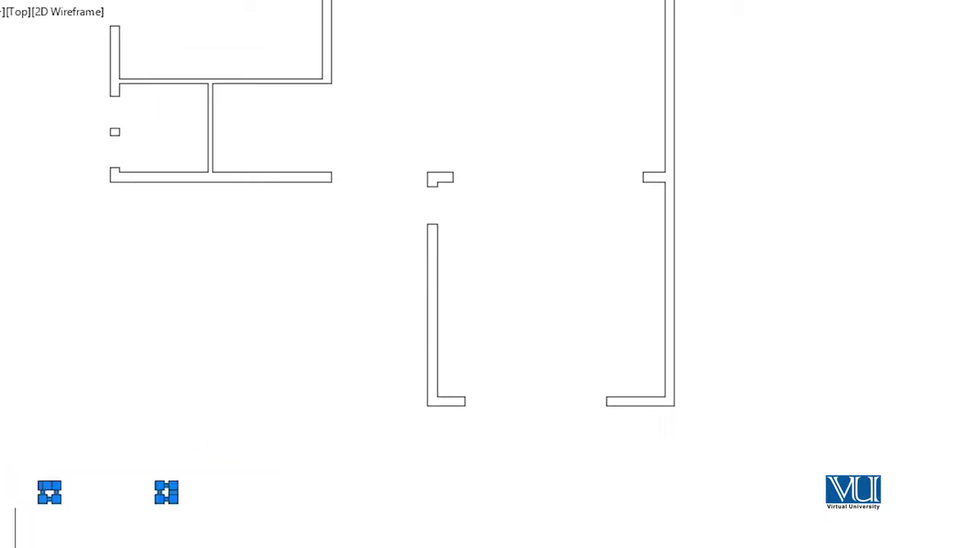
pyautogui.scroll(-2, 327, 457)
pyautogui.scroll(-1, 326, 457)
pyautogui.moveTo(327, 457); pyautogui.dragTo(566, 387, button='middle')
pyautogui.scroll(1, 516, 149)
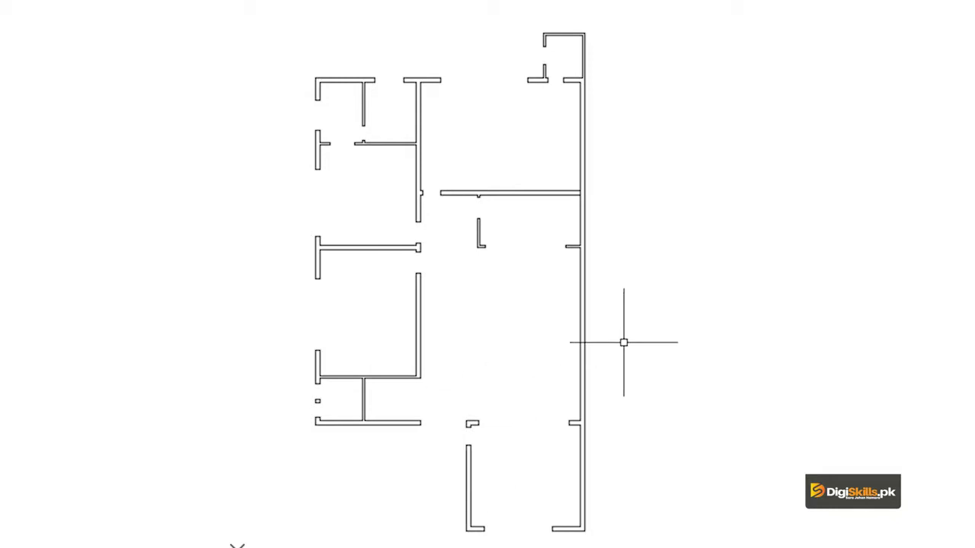
# Zoom into the T-junction and start a short closing line from its corner
pyautogui.scroll(4, 411, 467)
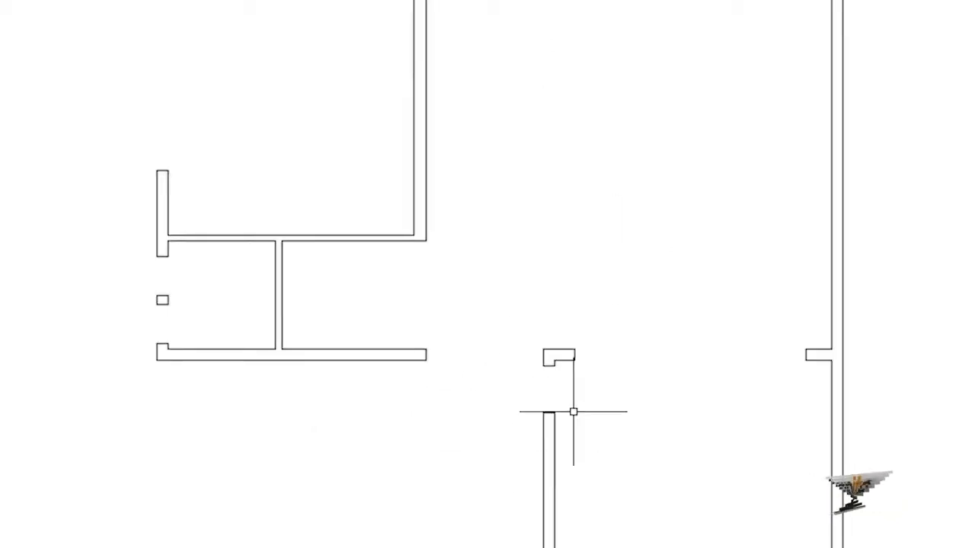
pyautogui.moveTo(284, 248); pyautogui.dragTo(439, 463, button='middle')
pyautogui.scroll(2, 350, 401)
pyautogui.scroll(-1, 416, 330)
pyautogui.scroll(-1, 440, 373)
pyautogui.moveTo(546, 338); pyautogui.dragTo(442, 438, button='middle')
pyautogui.scroll(1, 442, 438)
pyautogui.scroll(2, 462, 395)
pyautogui.scroll(2, 474, 381)
pyautogui.press('l')
pyautogui.press('Return')
pyautogui.click(521, 427)
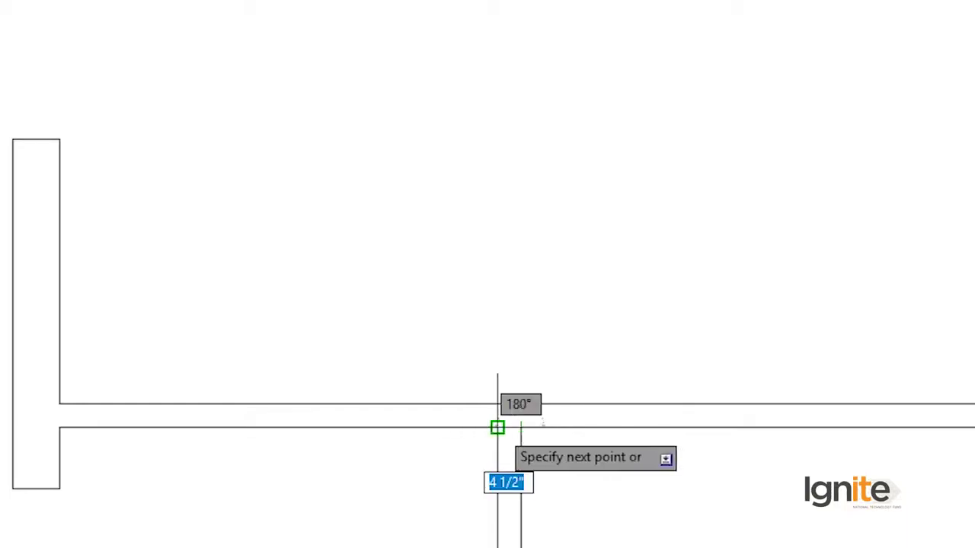
# Start another closing line at the lower-right inner wall corner
pyautogui.scroll(-2, 497, 427)
pyautogui.scroll(-2, 498, 435)
pyautogui.scroll(4, 723, 437)
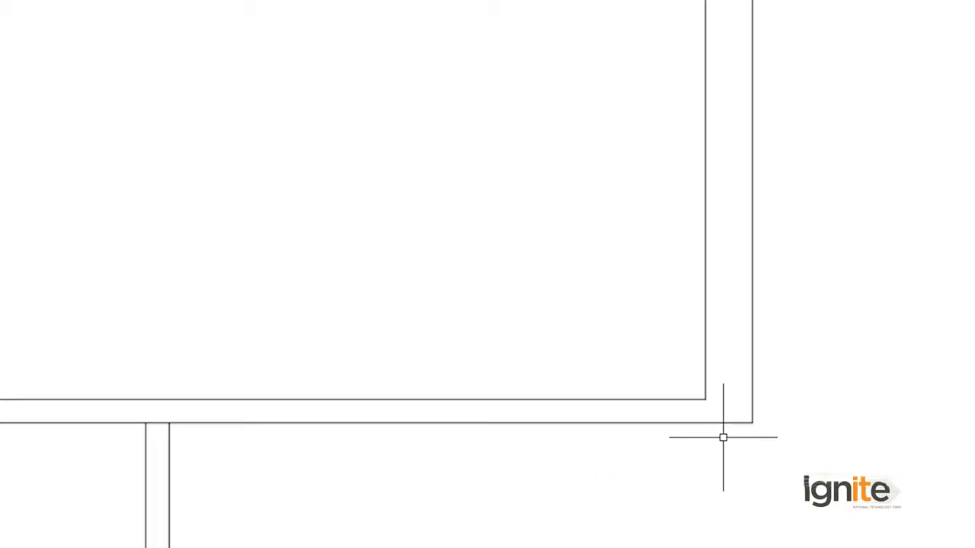
pyautogui.press('Return')
pyautogui.click(705, 398)
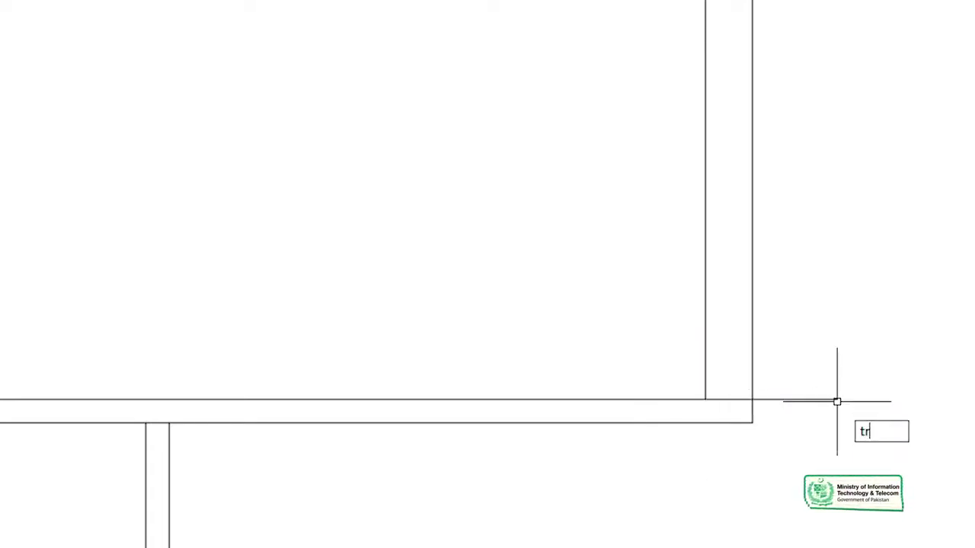
# Finish the closing line and zoom in on the central wall junction
pyautogui.press('Escape')
pyautogui.write('tr')
pyautogui.press('Return')
pyautogui.scroll(-3, 798, 386)
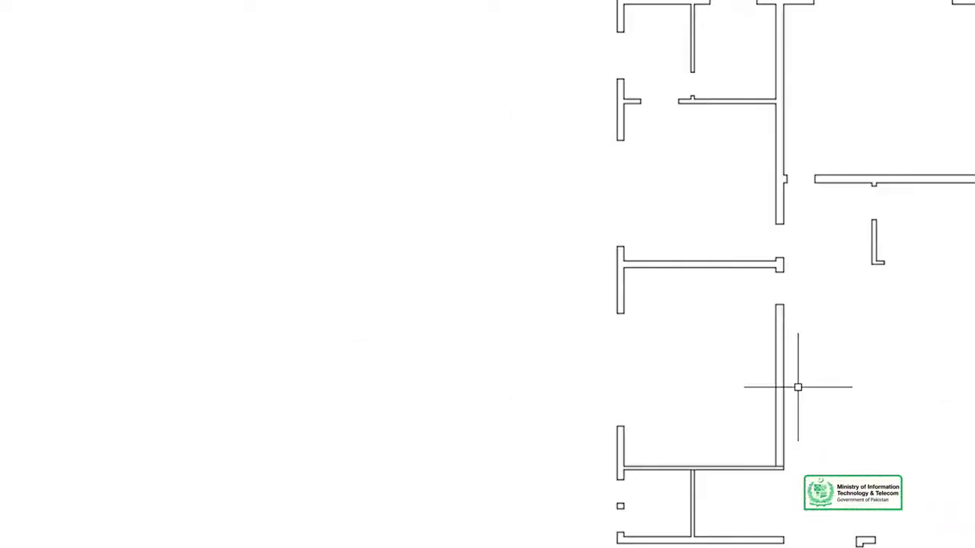
pyautogui.moveTo(666, 159); pyautogui.dragTo(651, 215, button='middle')
pyautogui.scroll(3, 651, 216)
pyautogui.moveTo(709, 196); pyautogui.dragTo(597, 220, button='middle')
pyautogui.scroll(2, 596, 219)
pyautogui.scroll(2, 602, 266)
pyautogui.scroll(-4, 596, 251)
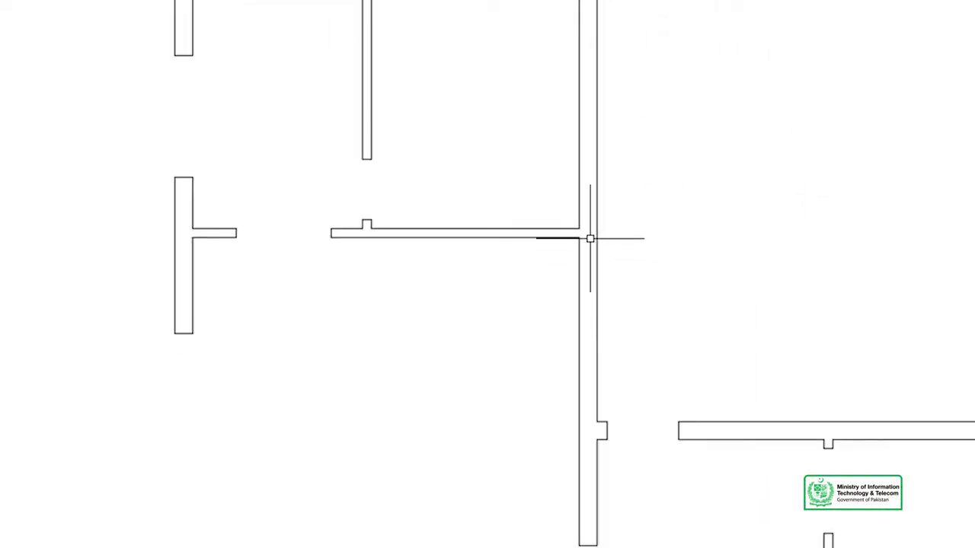
# Draw lines extending the upper and lower wall edges across the junction
pyautogui.write('l')
pyautogui.press('Return')
pyautogui.click(579, 227)
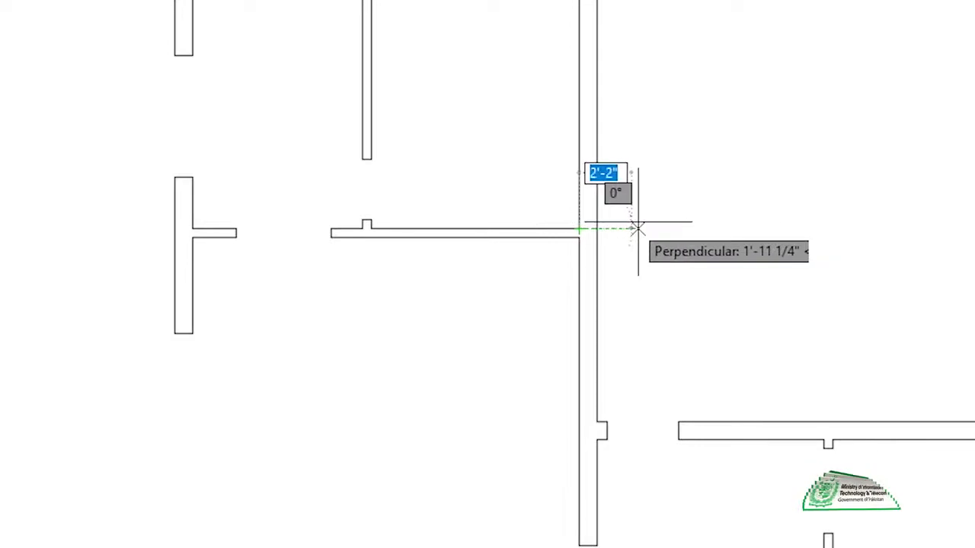
pyautogui.click(676, 220)
pyautogui.press('Return')
pyautogui.press('Return')
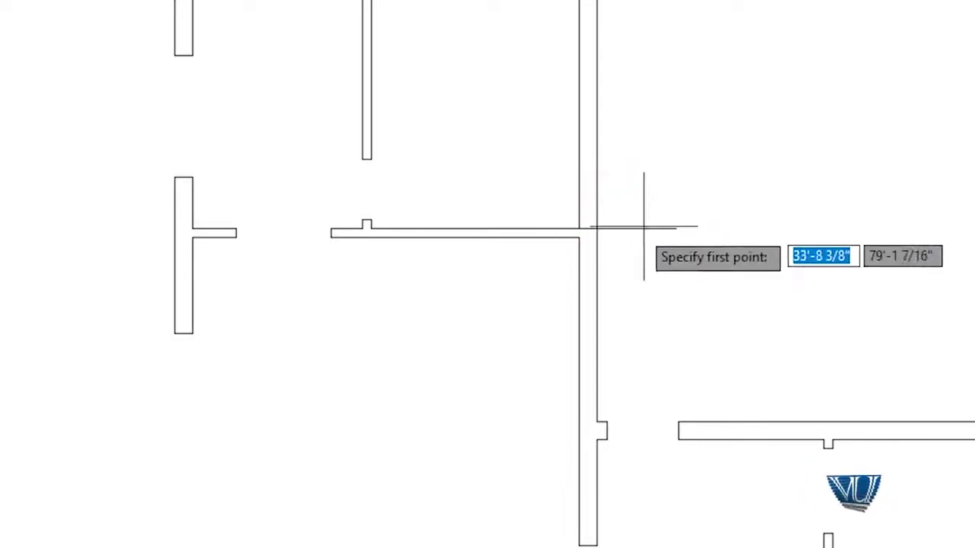
pyautogui.click(579, 236)
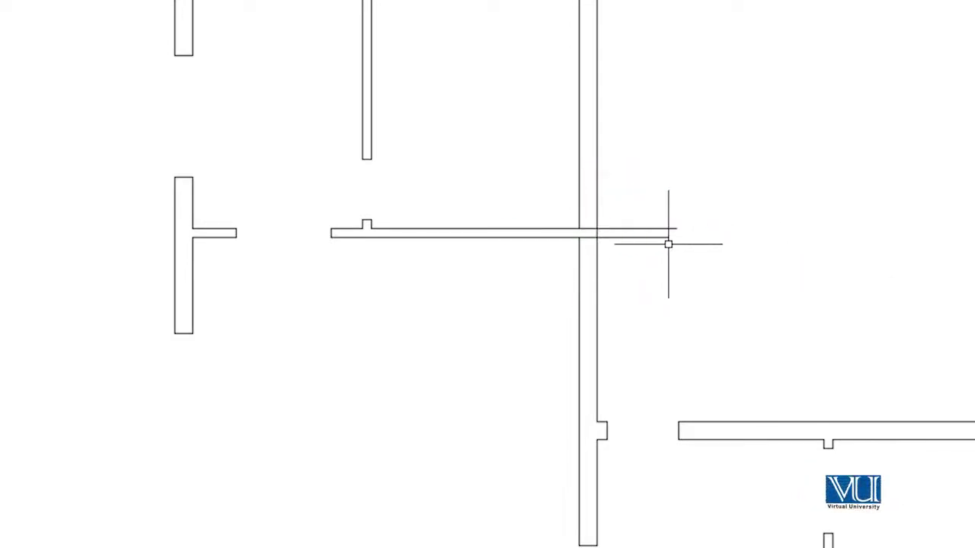
pyautogui.click(668, 243)
# Trim the wall overhang at the junction, then centre the right-hand room
pyautogui.press('Return')
pyautogui.write('tr')
pyautogui.press('Return')
pyautogui.moveTo(696, 185); pyautogui.dragTo(625, 338)
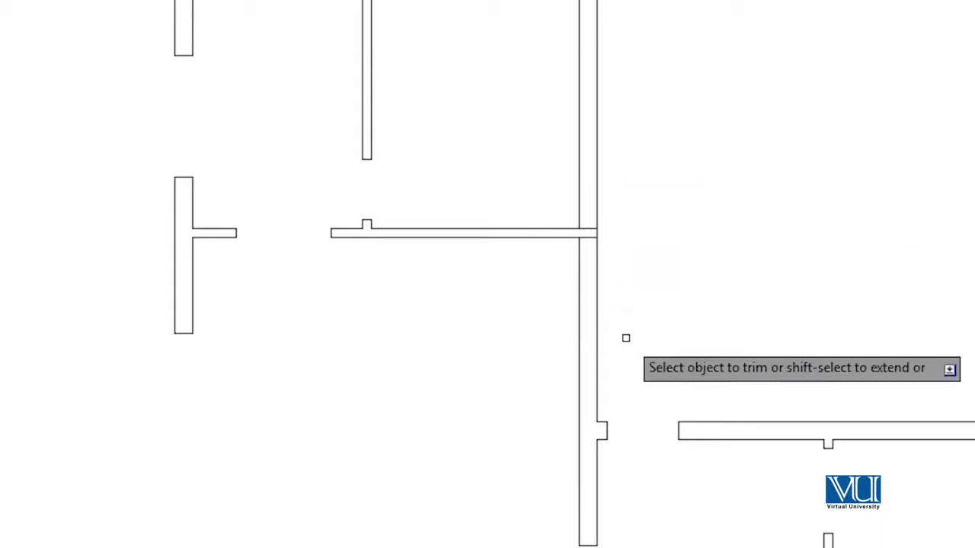
pyautogui.scroll(4, 586, 229)
pyautogui.click(618, 276)
pyautogui.scroll(-4, 594, 110)
pyautogui.moveTo(444, 119); pyautogui.dragTo(491, 247, button='middle')
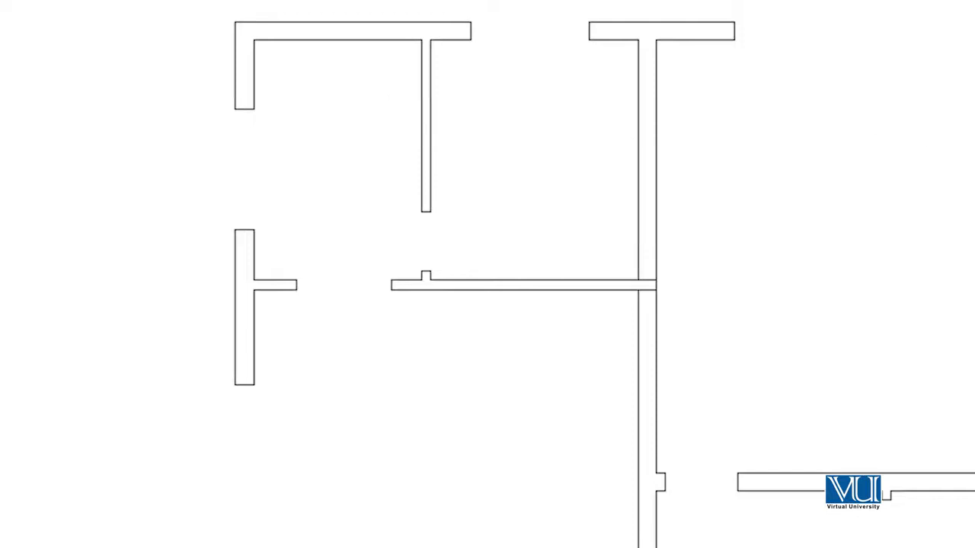
pyautogui.scroll(-2, 944, 365)
pyautogui.scroll(3, 834, 219)
pyautogui.moveTo(733, 496); pyautogui.dragTo(636, 425, button='middle')
# Extend the long horizontal wall's top line to the vertical wall and review the whole plan
pyautogui.press('Return')
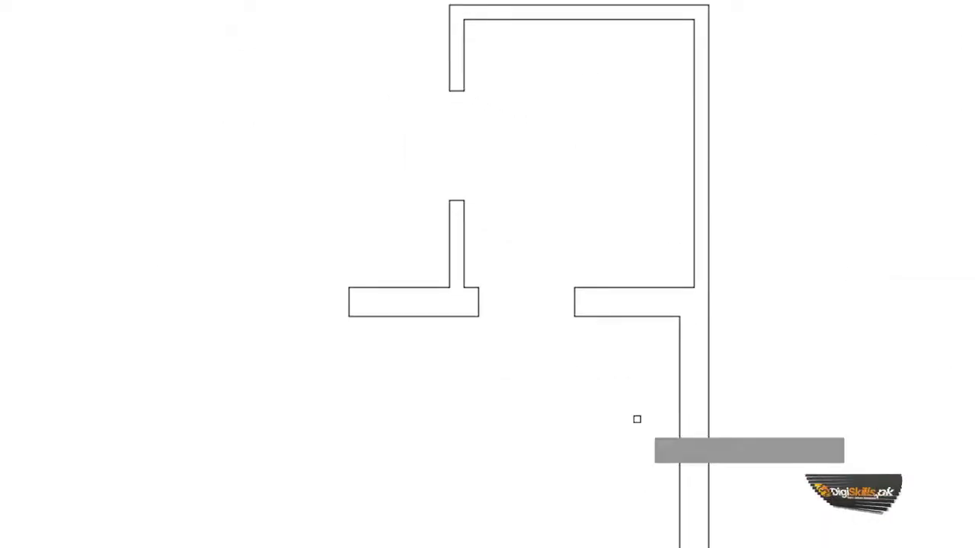
pyautogui.scroll(-2, 726, 526)
pyautogui.moveTo(726, 526); pyautogui.dragTo(650, 261, button='middle')
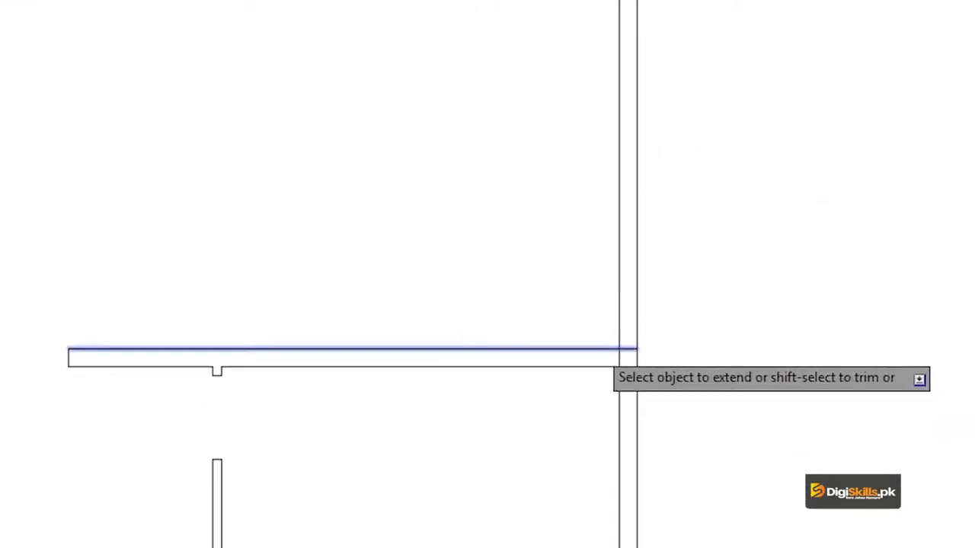
pyautogui.click(599, 344)
pyautogui.moveTo(607, 454); pyautogui.dragTo(626, 309, button='middle')
pyautogui.moveTo(477, 241)
pyautogui.mouseDown(button='middle')
pyautogui.moveTo(670, 452)
pyautogui.moveTo(587, 364)
pyautogui.mouseUp(button='middle')
pyautogui.scroll(-3, 688, 394)
pyautogui.scroll(5, 688, 394)
pyautogui.scroll(-2, 639, 475)
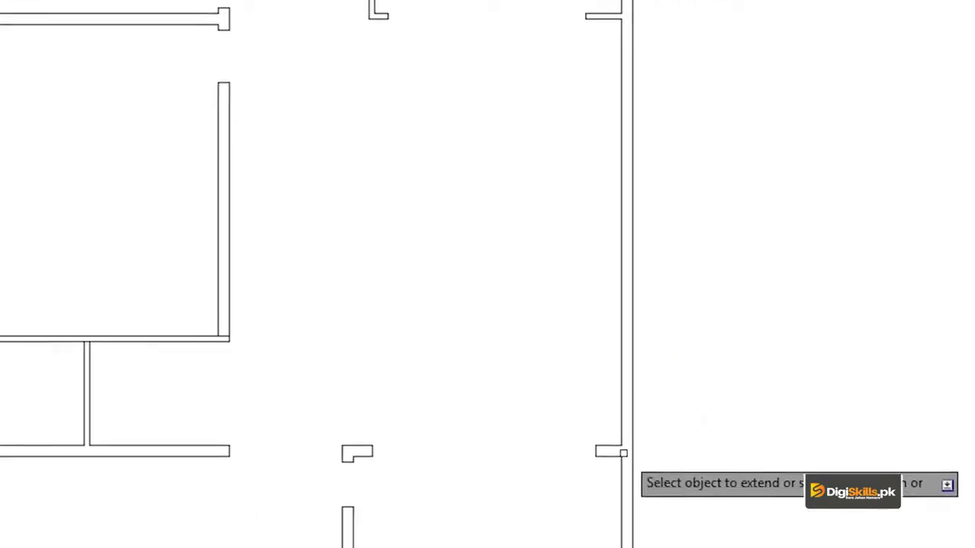
pyautogui.moveTo(633, 455); pyautogui.dragTo(698, 271, button='middle')
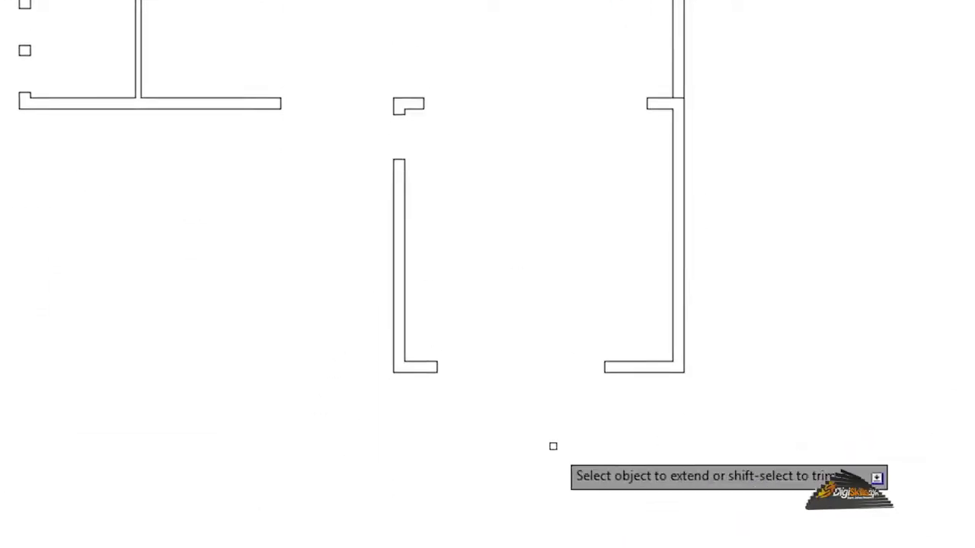
pyautogui.moveTo(358, 4); pyautogui.dragTo(583, 16, button='middle')
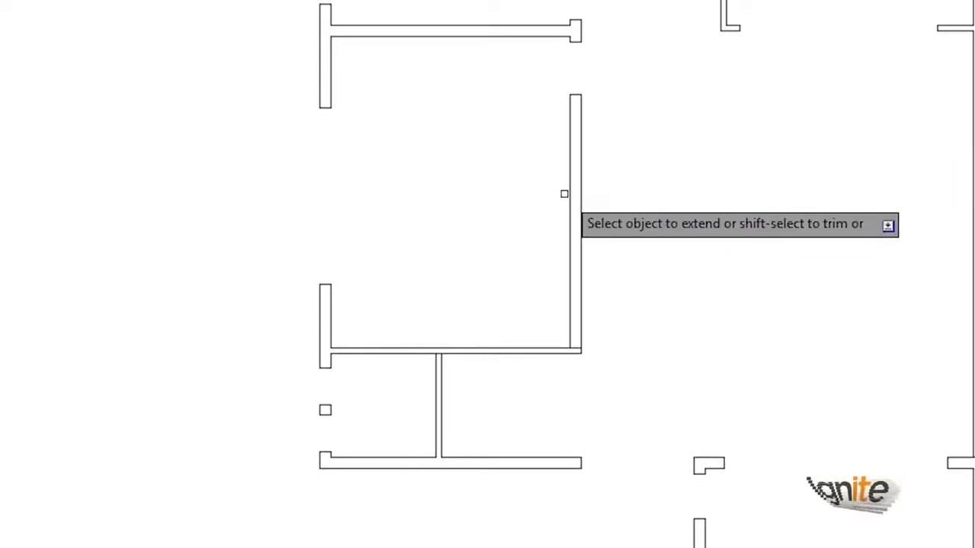
pyautogui.scroll(-4, 566, 152)
pyautogui.moveTo(568, 109); pyautogui.dragTo(454, 269, button='middle')
# Start BOUNDARY pick points and trace the top-left wall pieces, T-shaped wall and vertical wall
pyautogui.write('o')
pyautogui.press('Return')
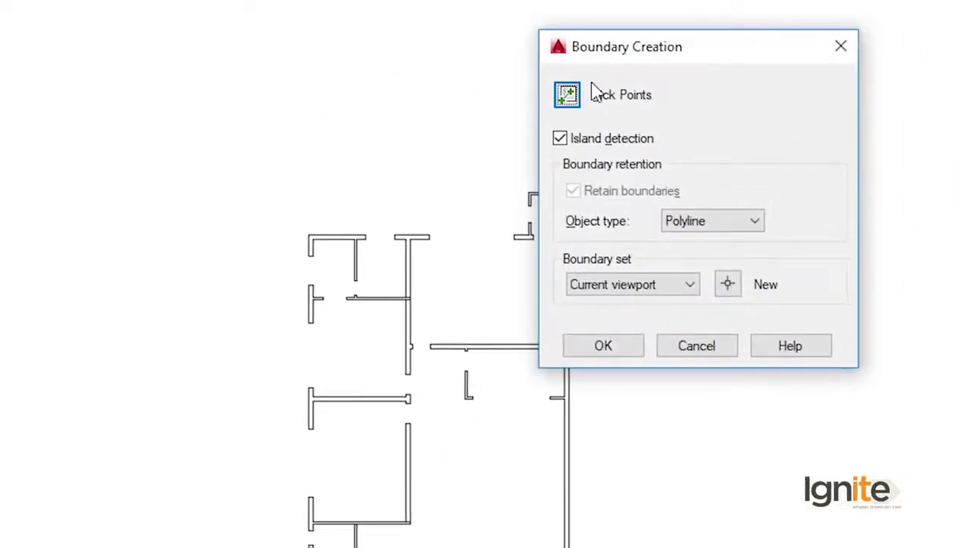
pyautogui.click(568, 95)
pyautogui.moveTo(331, 239); pyautogui.dragTo(333, 71, button='middle')
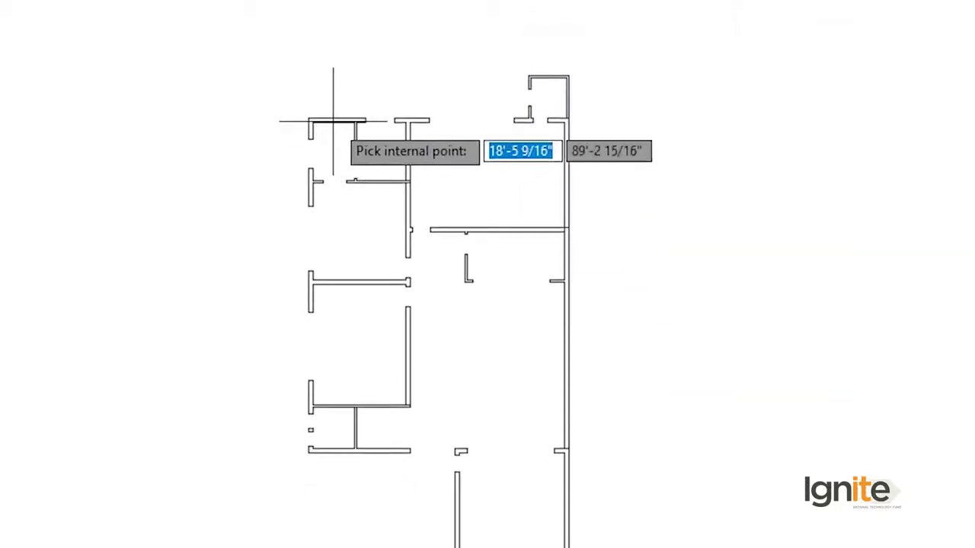
pyautogui.click(327, 145)
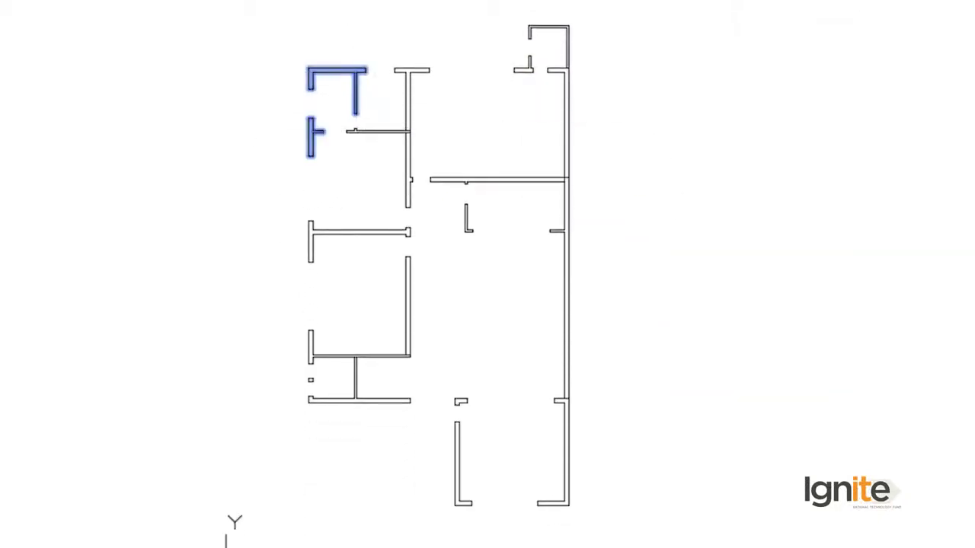
pyautogui.click(409, 83)
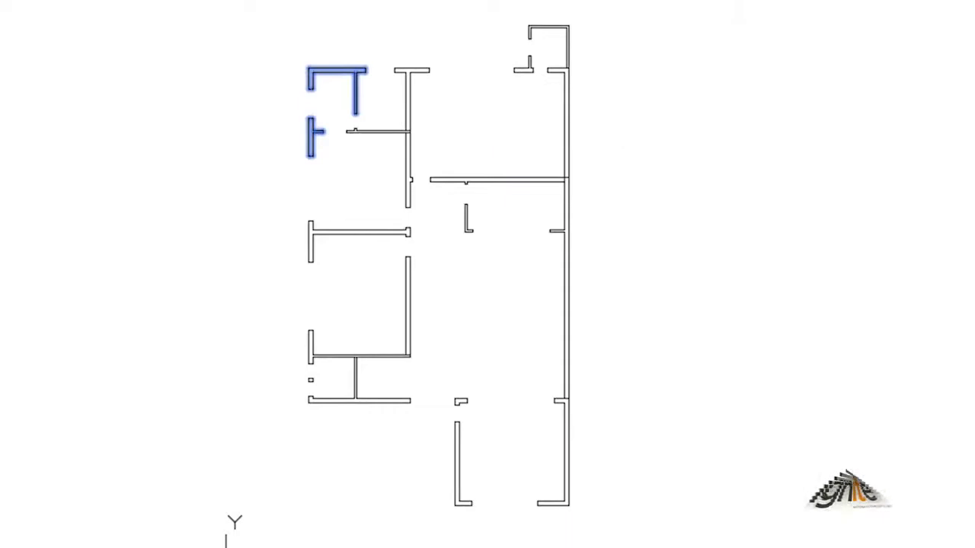
pyautogui.click(408, 171)
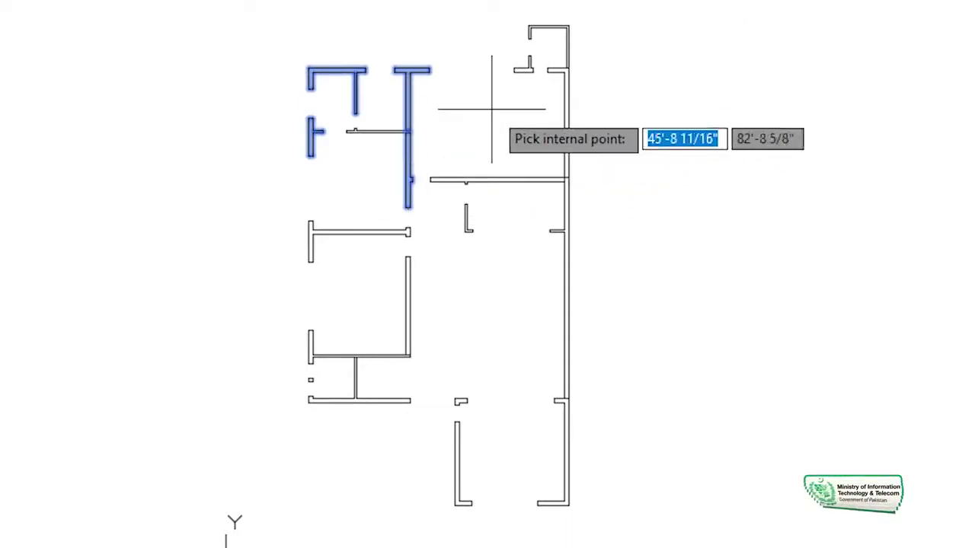
# Trace the left-side rooms and the large right-hand room, dismissing point-on-object errors
pyautogui.click(381, 130)
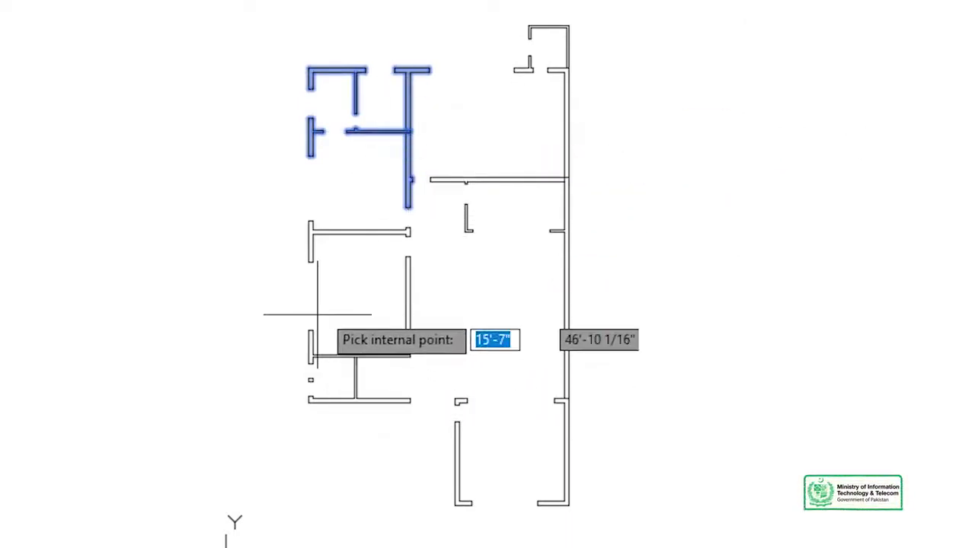
pyautogui.click(310, 244)
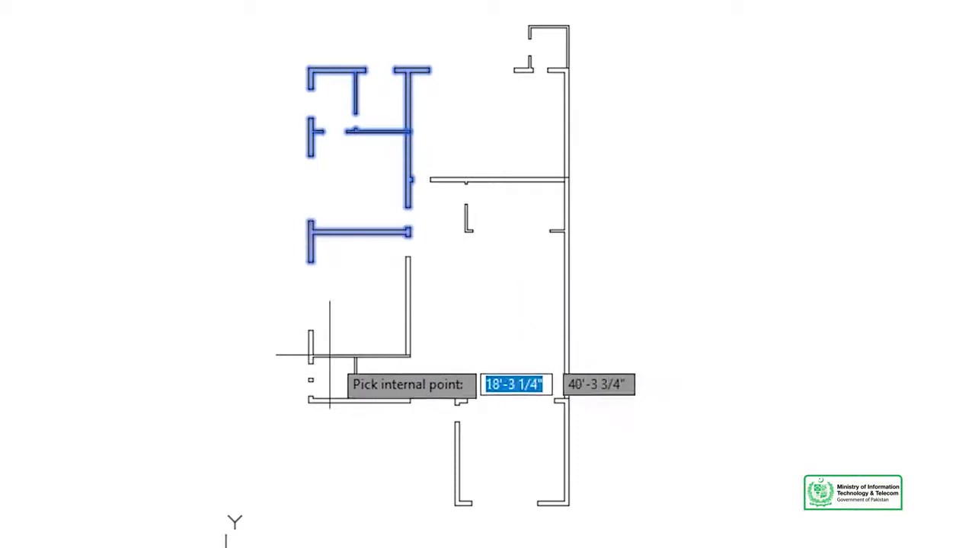
pyautogui.click(358, 355)
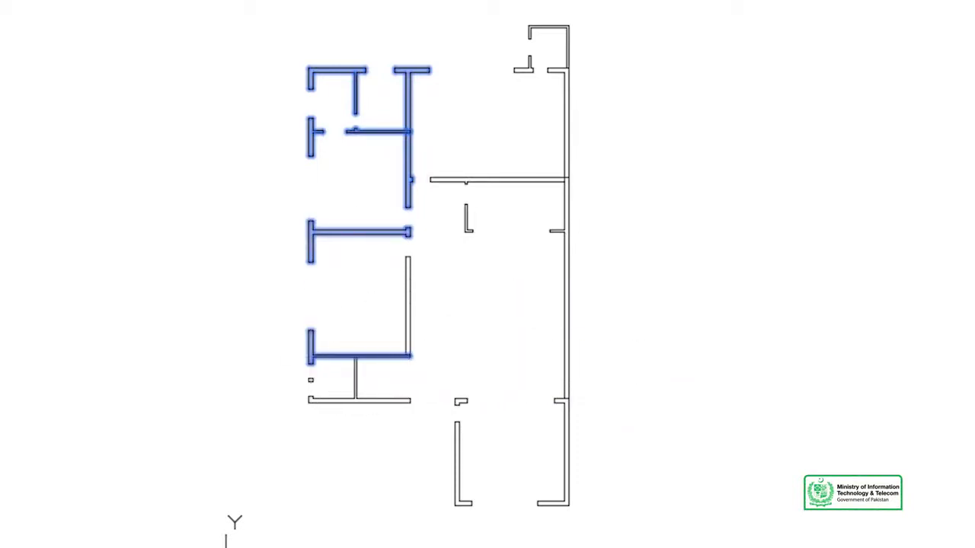
pyautogui.click(358, 399)
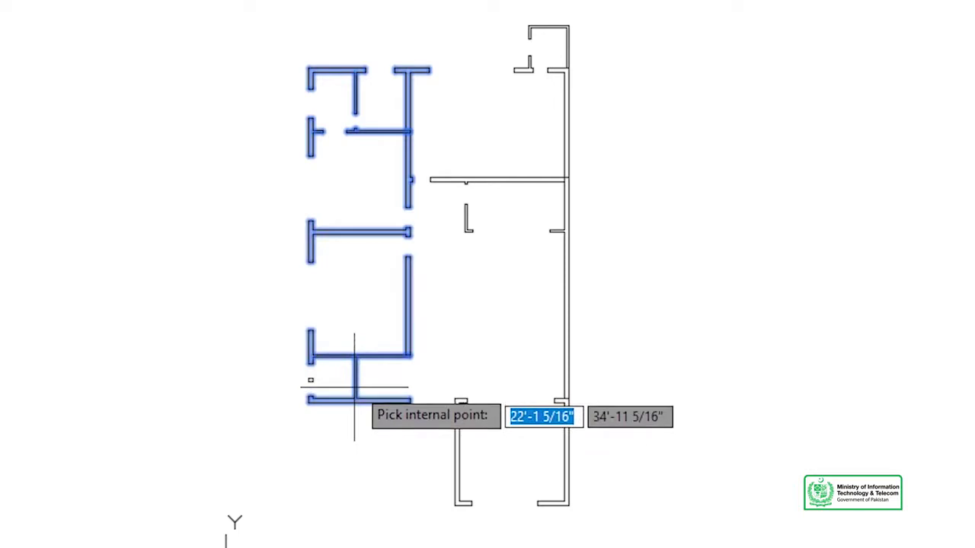
pyautogui.click(307, 390)
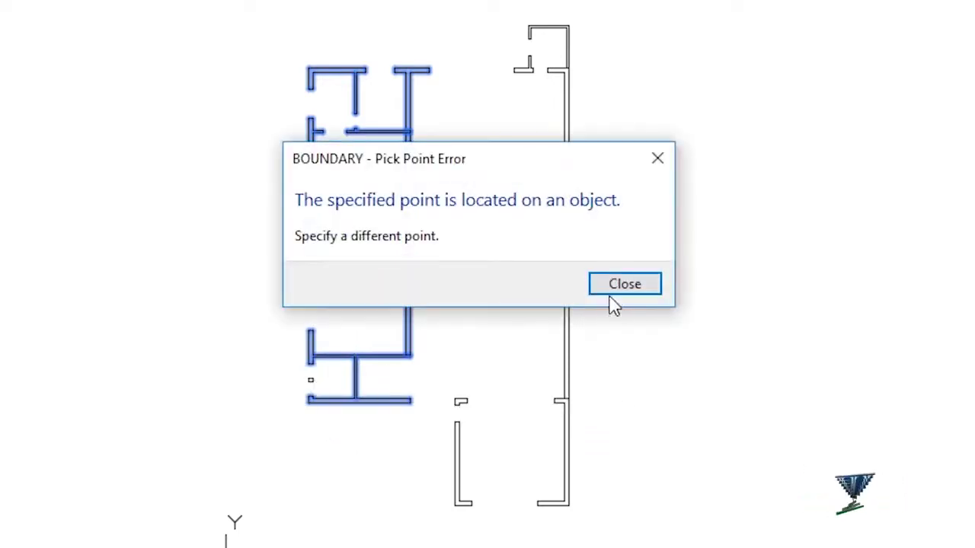
pyautogui.click(613, 289)
pyautogui.click(525, 285)
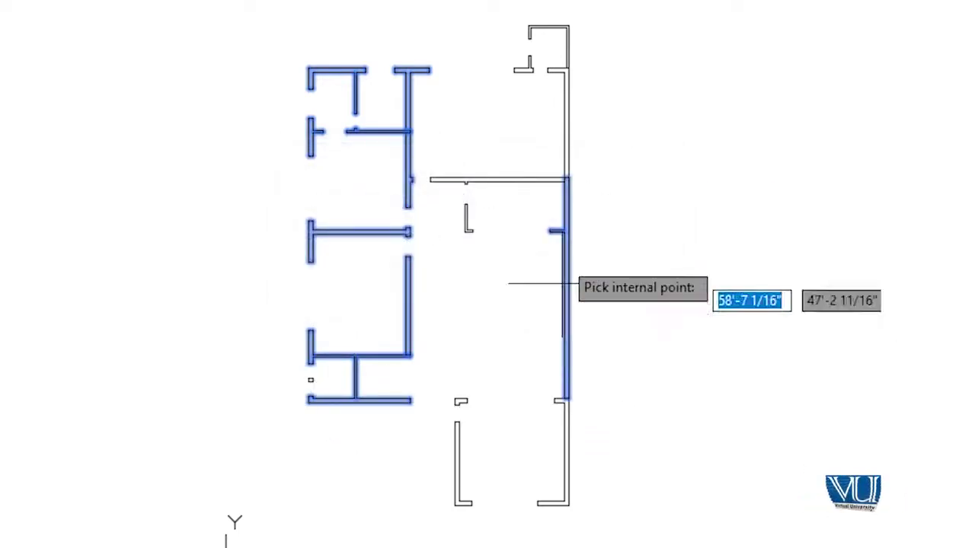
pyautogui.click(518, 191)
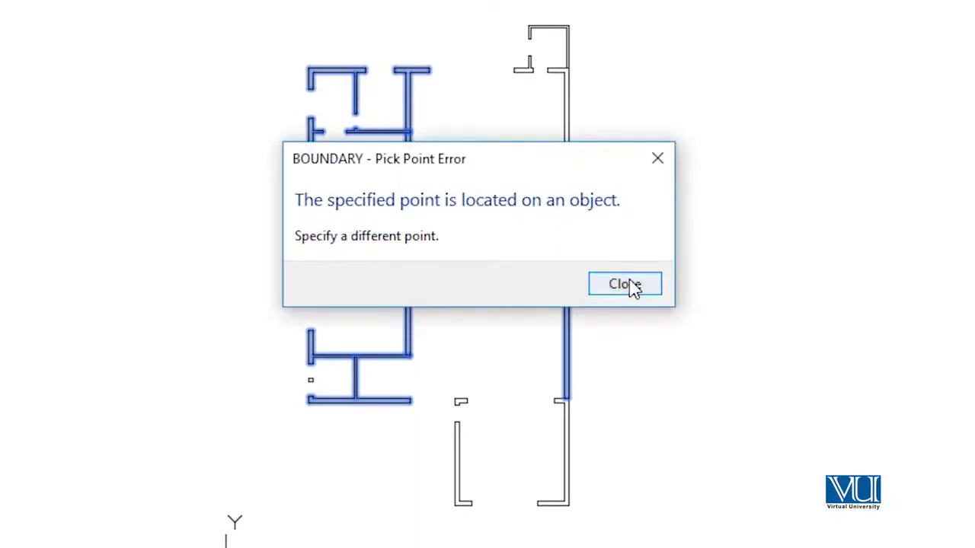
pyautogui.click(632, 287)
# Trace the lower-right area, central room and small top-right room, dismissing errors
pyautogui.click(468, 460)
pyautogui.click(569, 451)
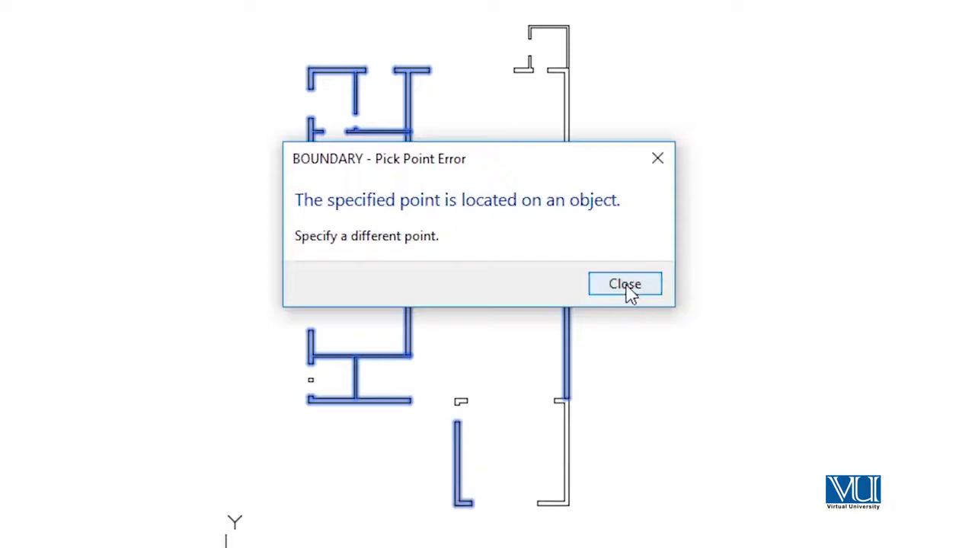
pyautogui.click(631, 294)
pyautogui.click(533, 419)
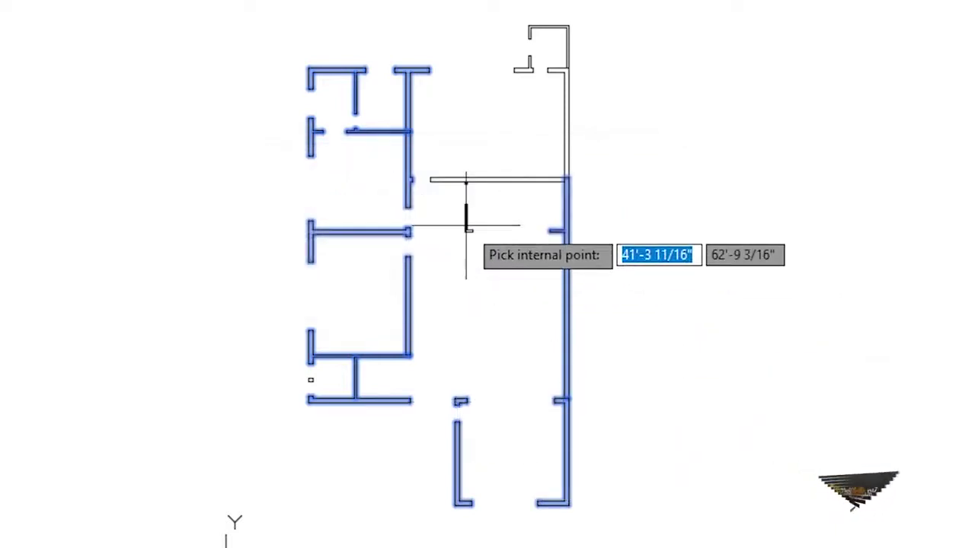
pyautogui.click(478, 176)
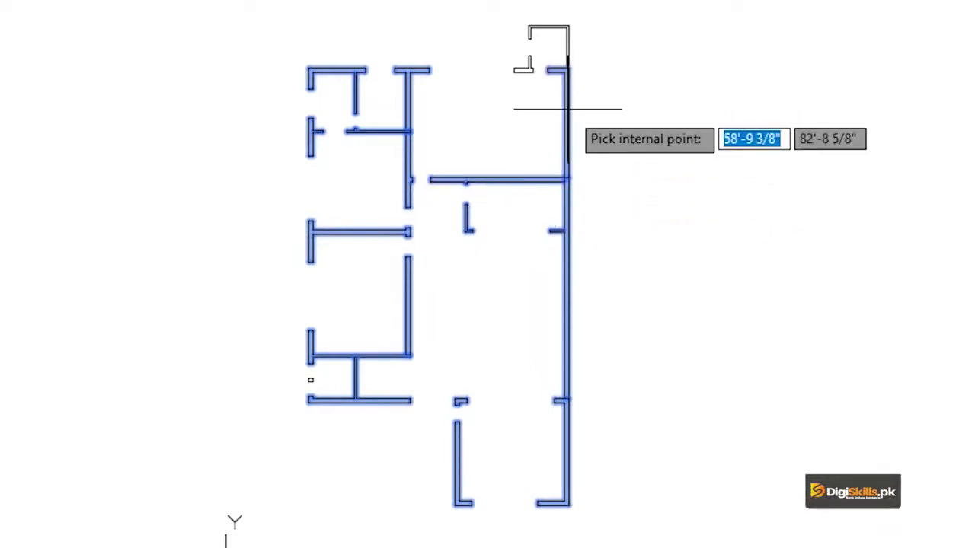
pyautogui.click(540, 41)
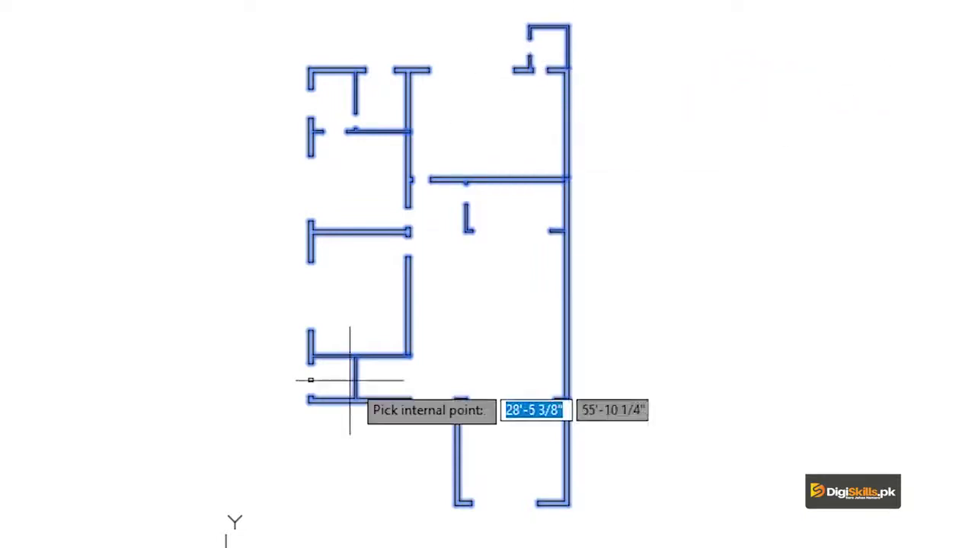
pyautogui.click(311, 379)
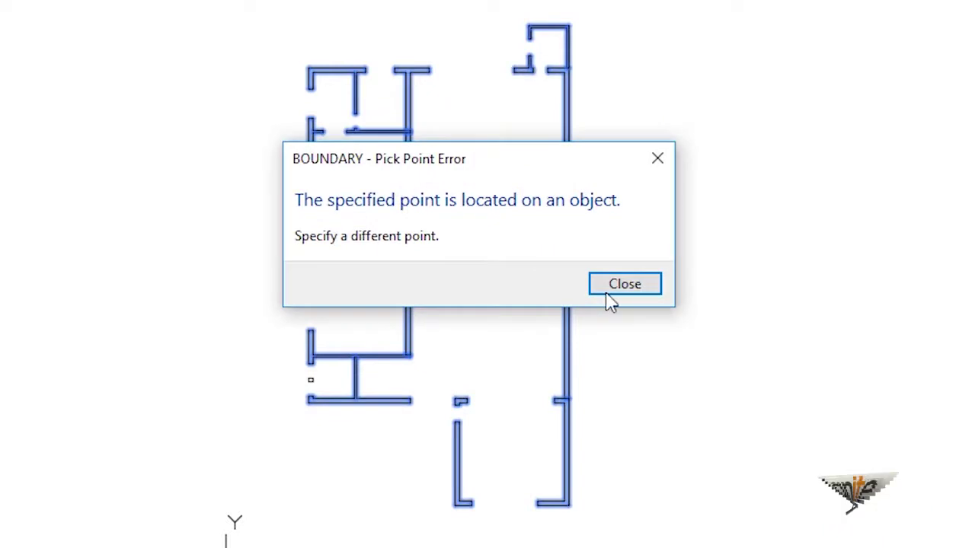
pyautogui.click(611, 301)
pyautogui.scroll(5, 418, 388)
# Zoom and pan around the floor plan to review the traced wall boundaries
pyautogui.scroll(-2, 411, 384)
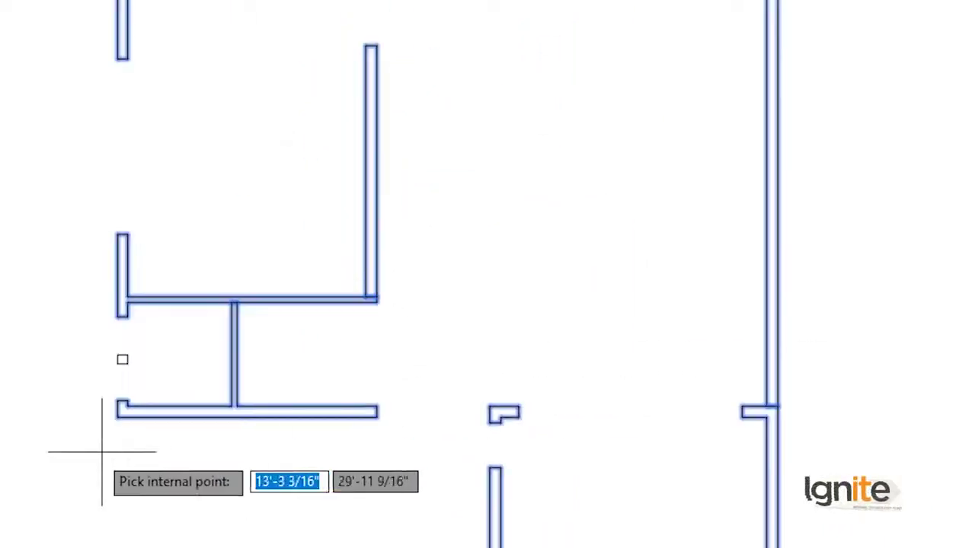
pyautogui.scroll(4, 102, 452)
pyautogui.scroll(-3, 294, 76)
pyautogui.scroll(-2, 326, 135)
pyautogui.scroll(5, 413, 98)
pyautogui.scroll(-2, 524, 76)
pyautogui.moveTo(524, 76); pyautogui.dragTo(492, 175, button='middle')
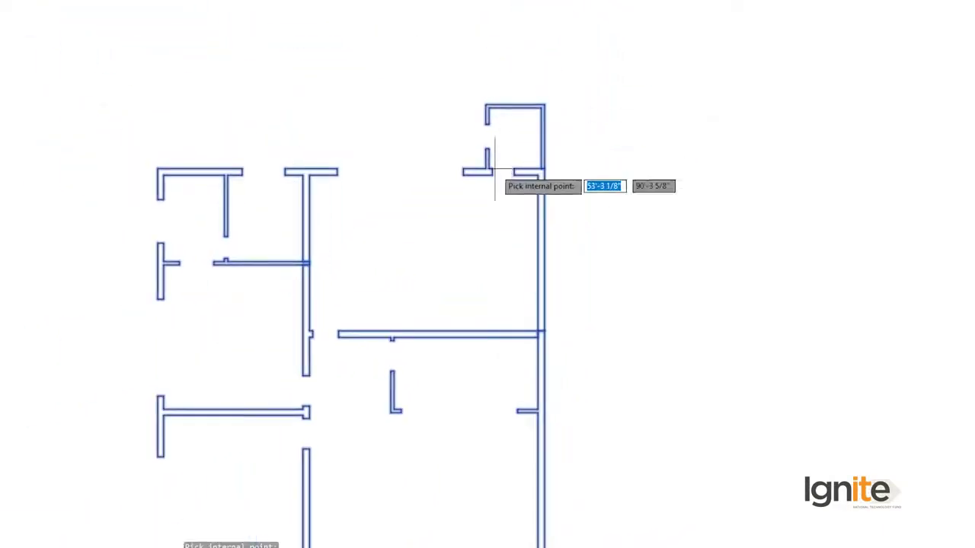
pyautogui.moveTo(492, 342); pyautogui.dragTo(335, 376, button='middle')
pyautogui.scroll(1, 375, 440)
pyautogui.scroll(1, 376, 439)
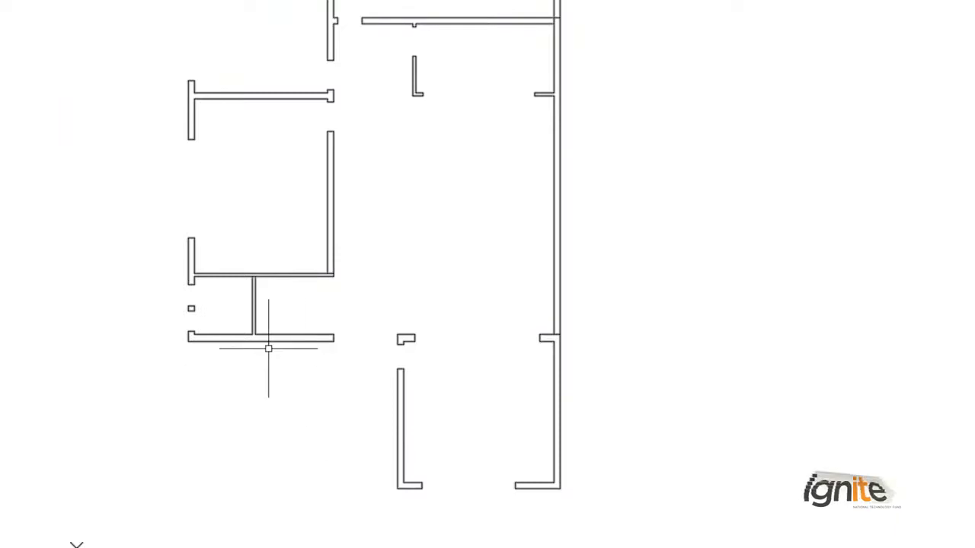
pyautogui.scroll(4, 210, 267)
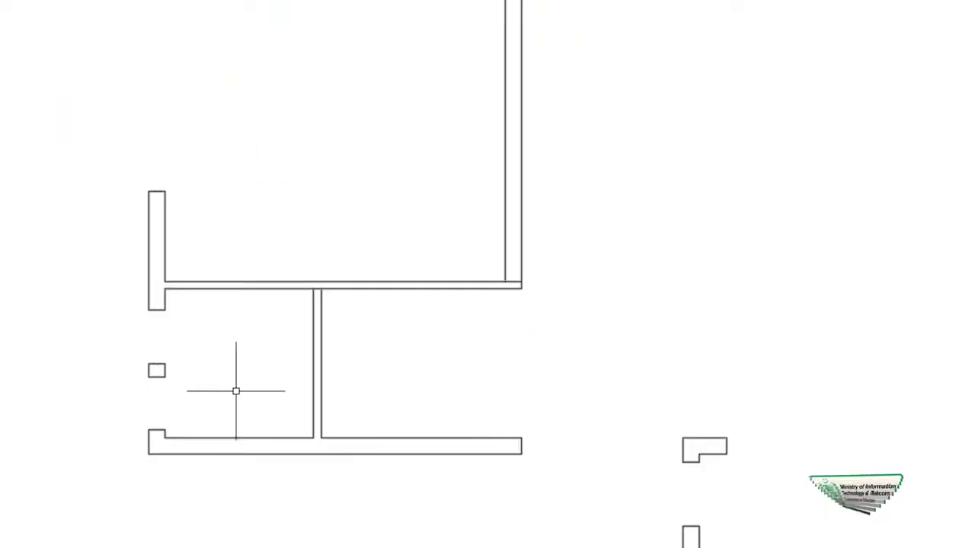
pyautogui.scroll(4, 225, 457)
pyautogui.moveTo(233, 427); pyautogui.dragTo(252, 392)
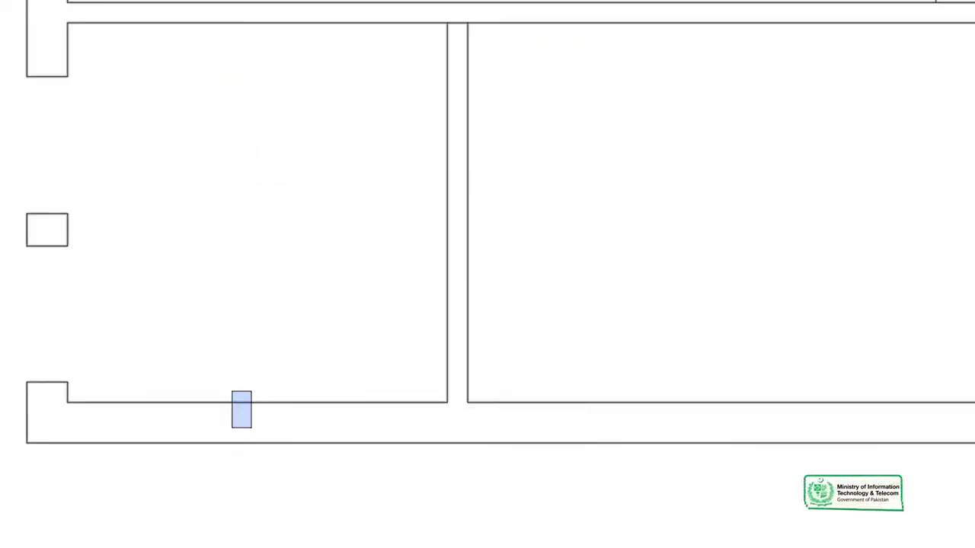
pyautogui.scroll(-2, 239, 409)
# Inspect a wall, window-select the small square column, then zoom out to the full plan
pyautogui.press('Escape')
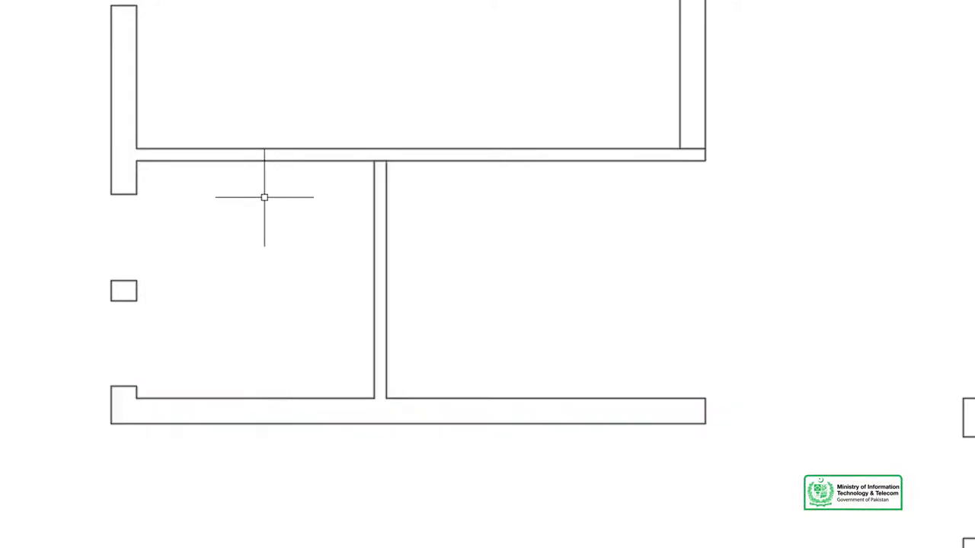
pyautogui.click(267, 156)
pyautogui.press('Escape')
pyautogui.click(134, 278)
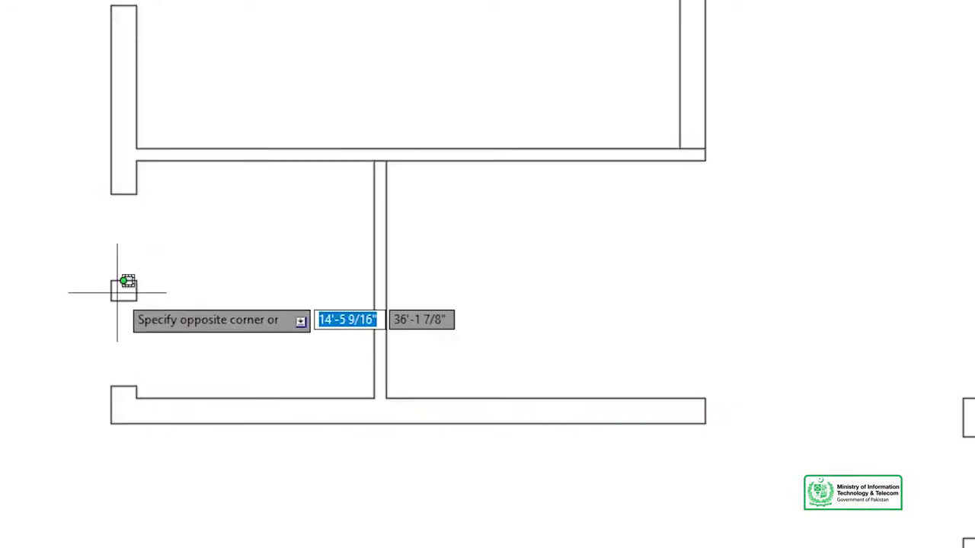
pyautogui.click(102, 304)
pyautogui.scroll(-5, 546, 413)
pyautogui.scroll(-3, 545, 413)
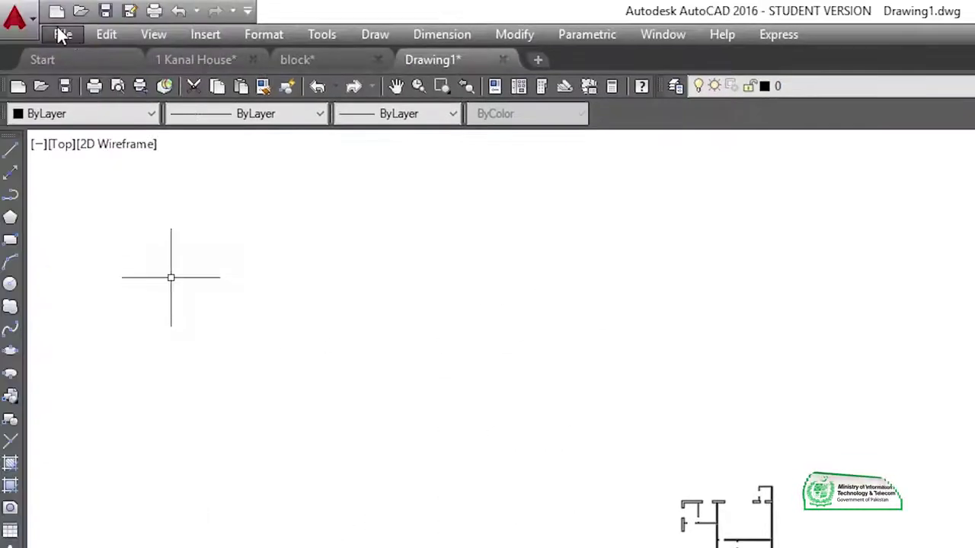
# Save the drawing as 'Autocad 3d' in D:\AutoCad\Drawing using Save As
pyautogui.click(62, 35)
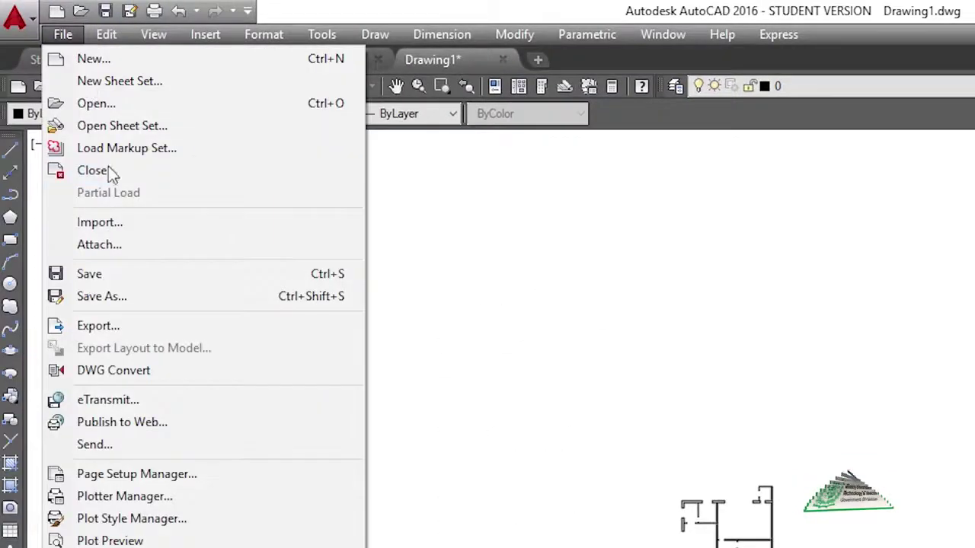
pyautogui.click(129, 296)
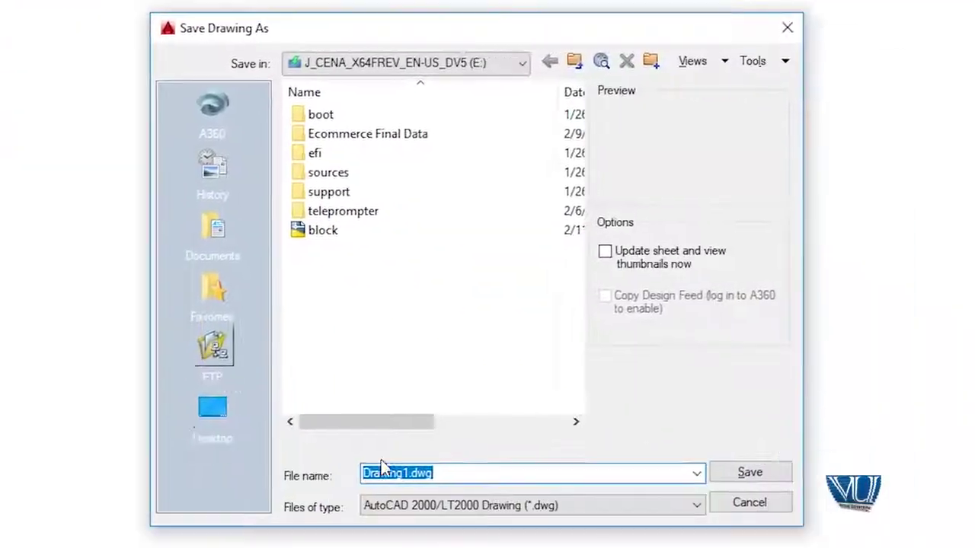
pyautogui.click(214, 408)
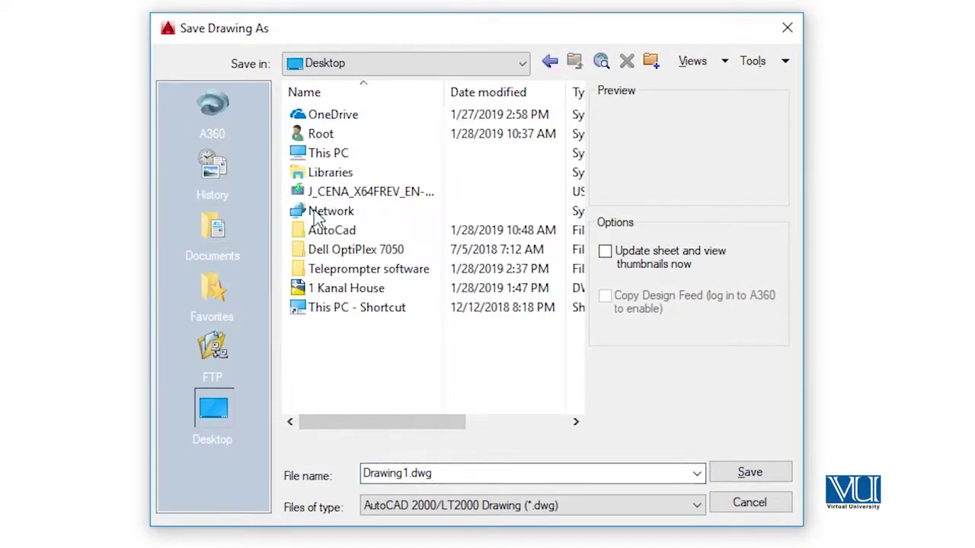
pyautogui.click(358, 64)
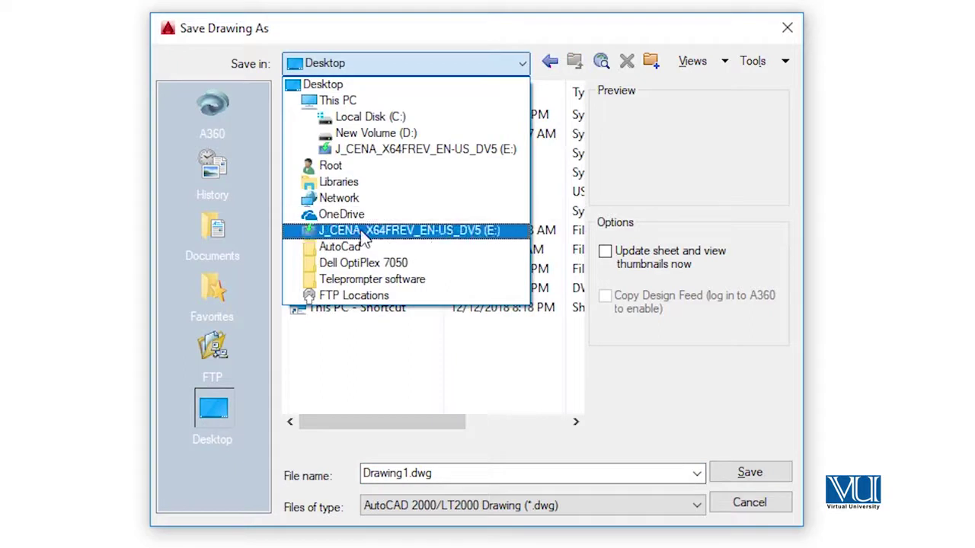
pyautogui.click(381, 134)
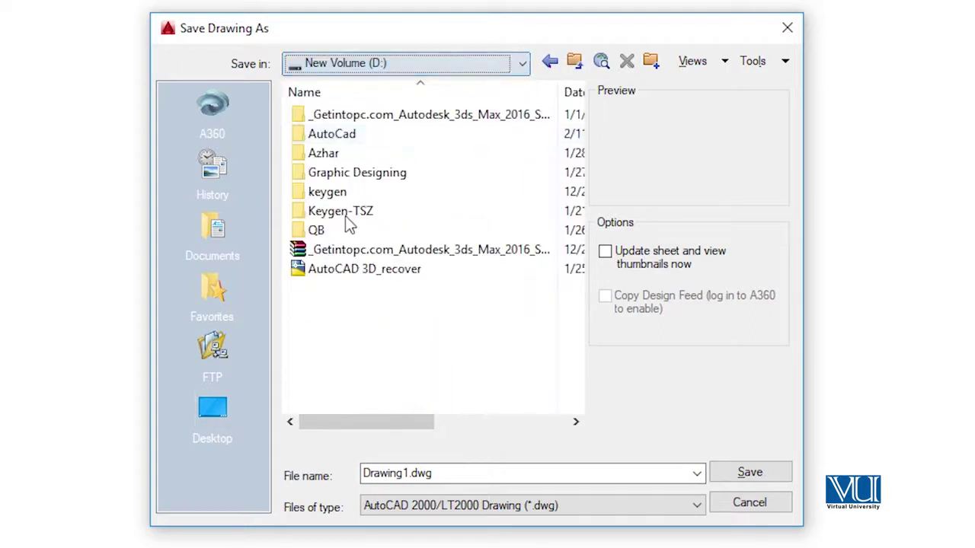
pyautogui.doubleClick(335, 134)
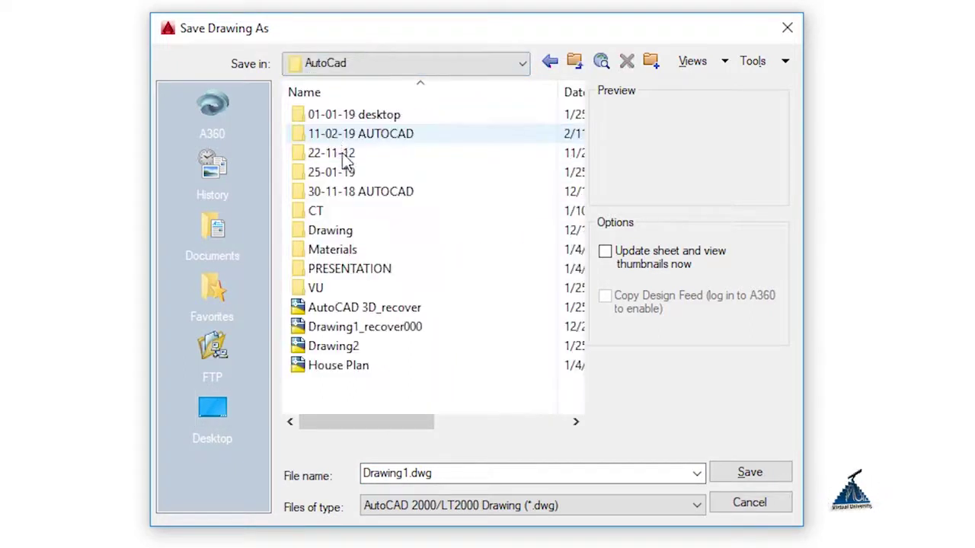
pyautogui.doubleClick(330, 230)
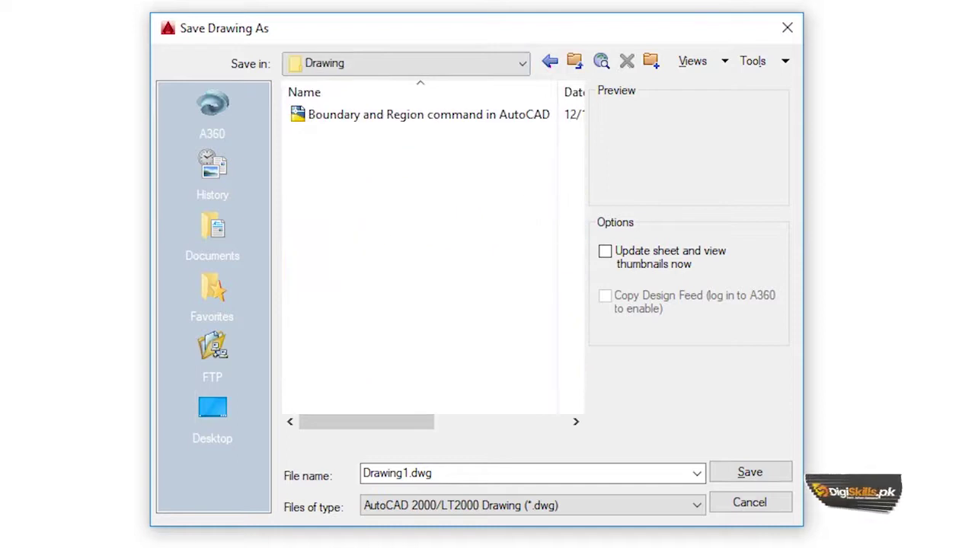
pyautogui.click(485, 473)
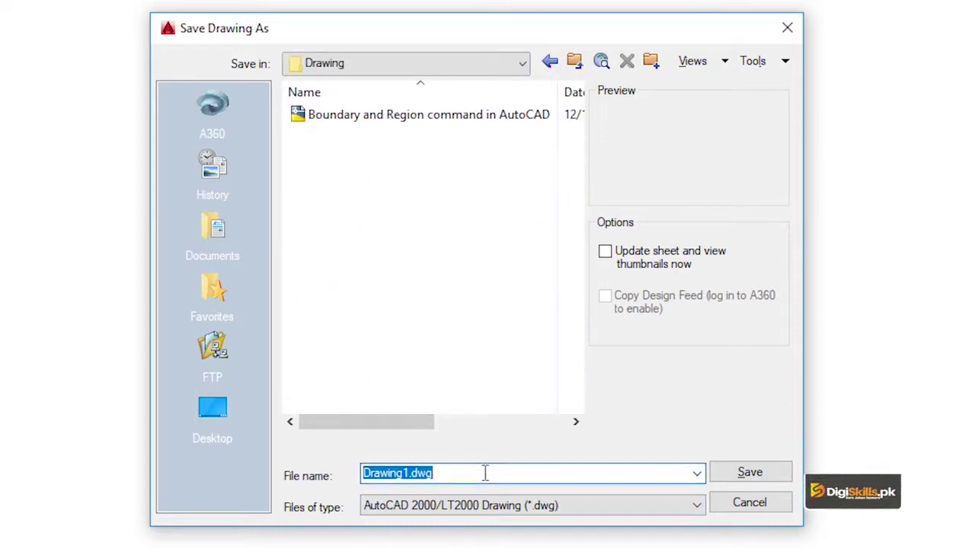
pyautogui.write('Autocad 3d')
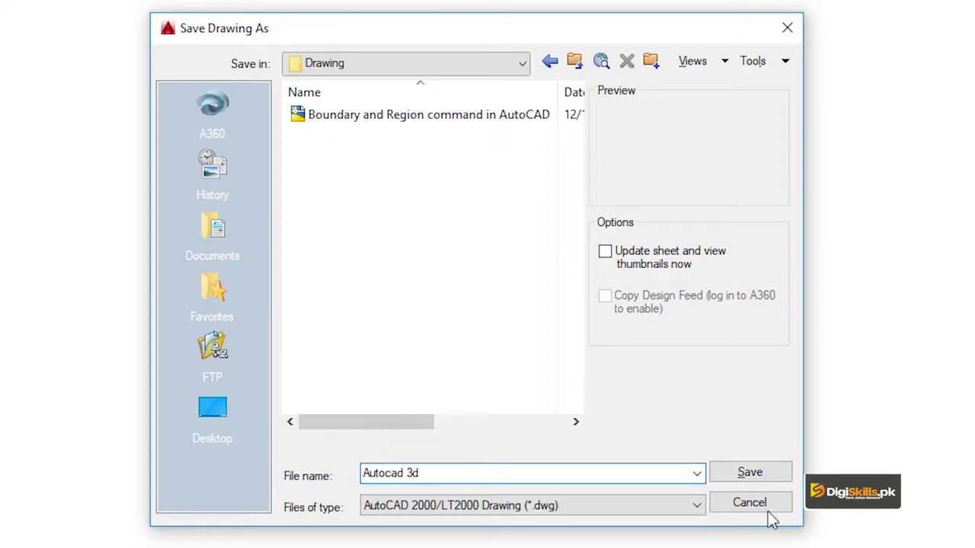
pyautogui.click(749, 473)
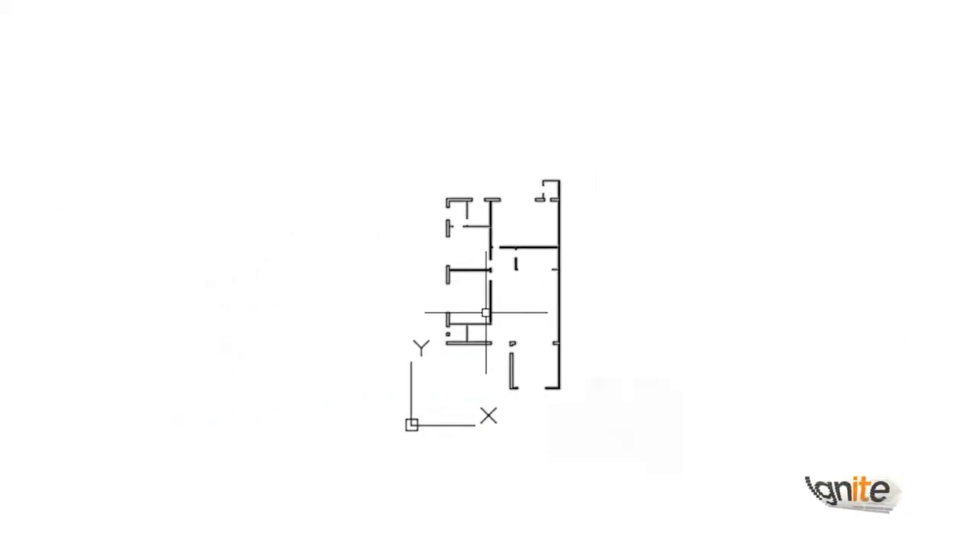
pyautogui.scroll(3, 486, 313)
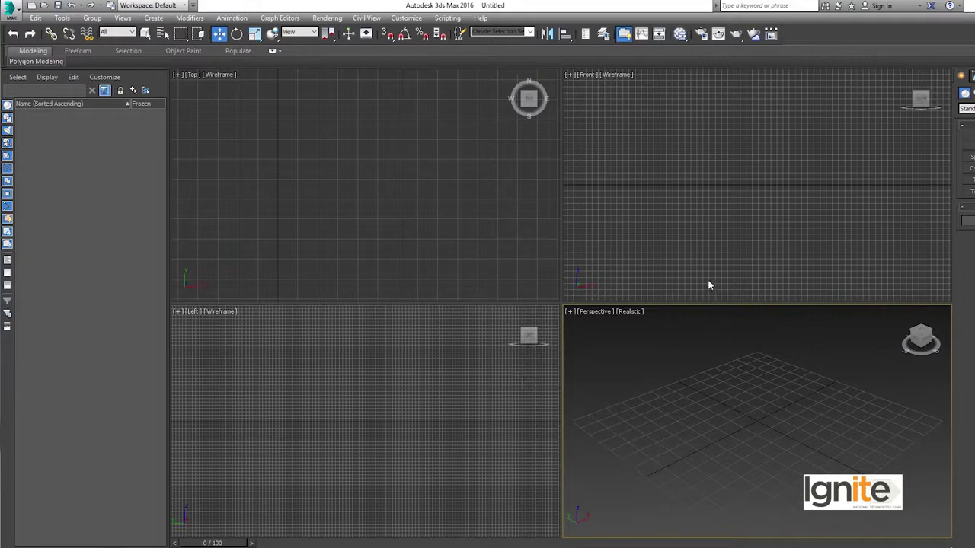
pyautogui.click(367, 395)
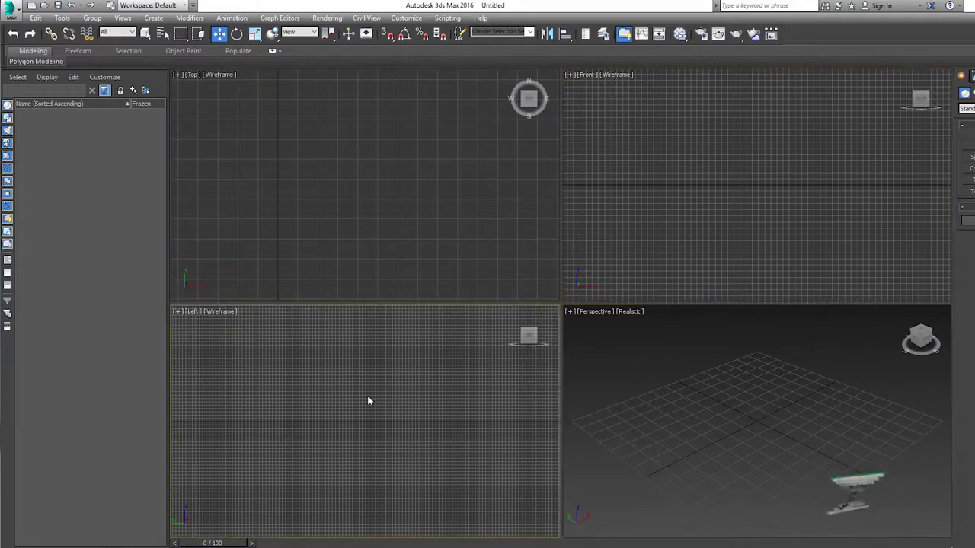
pyautogui.click(728, 225)
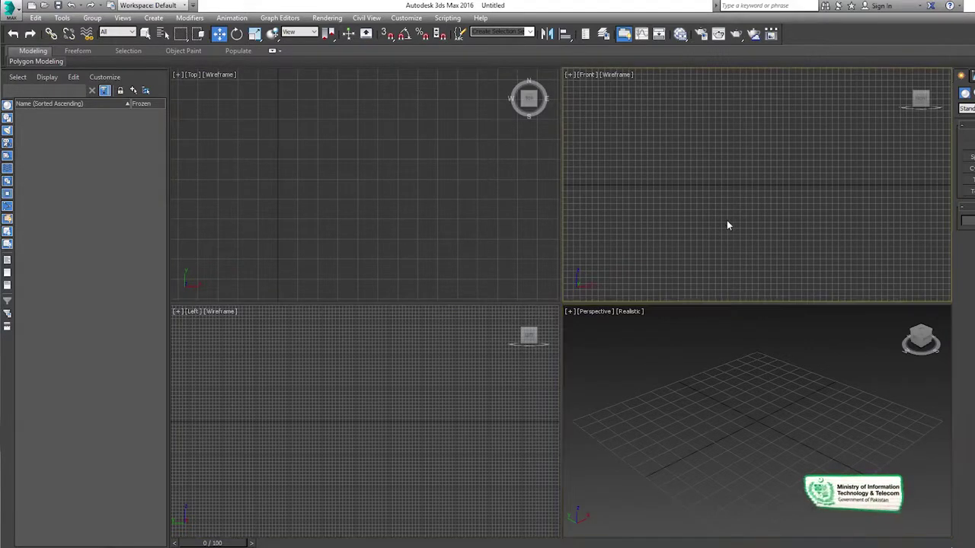
pyautogui.click(318, 207)
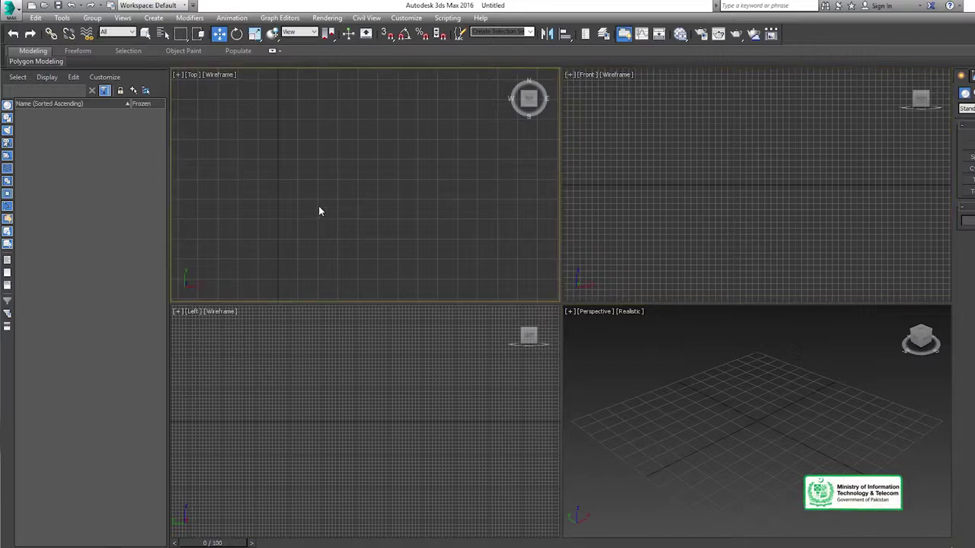
pyautogui.click(409, 416)
pyautogui.click(735, 384)
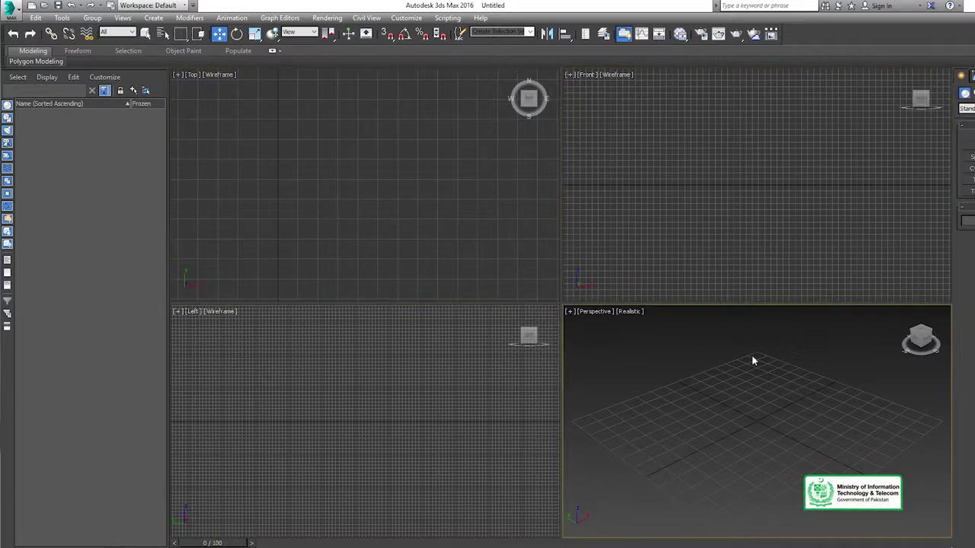
pyautogui.hotkey('alt', 'w')
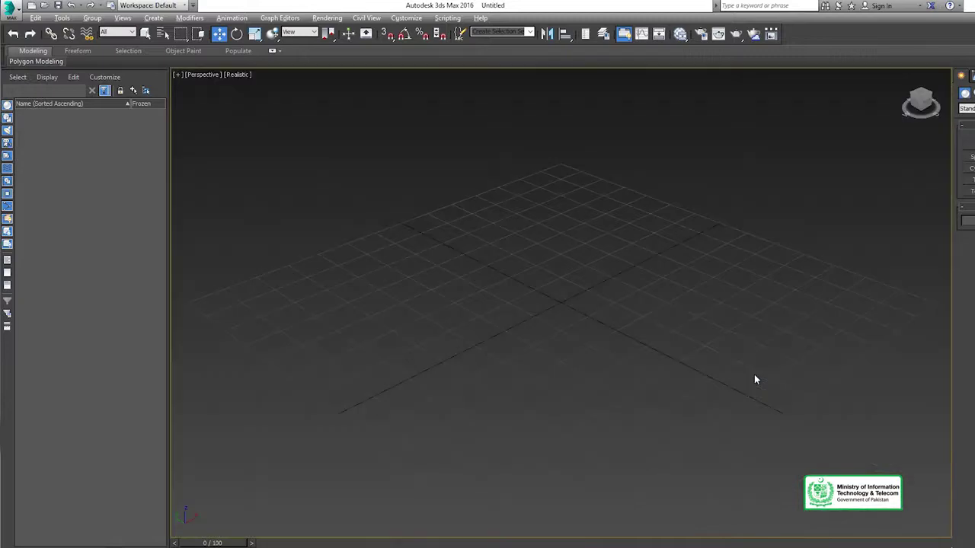
pyautogui.hotkey('alt', 'w')
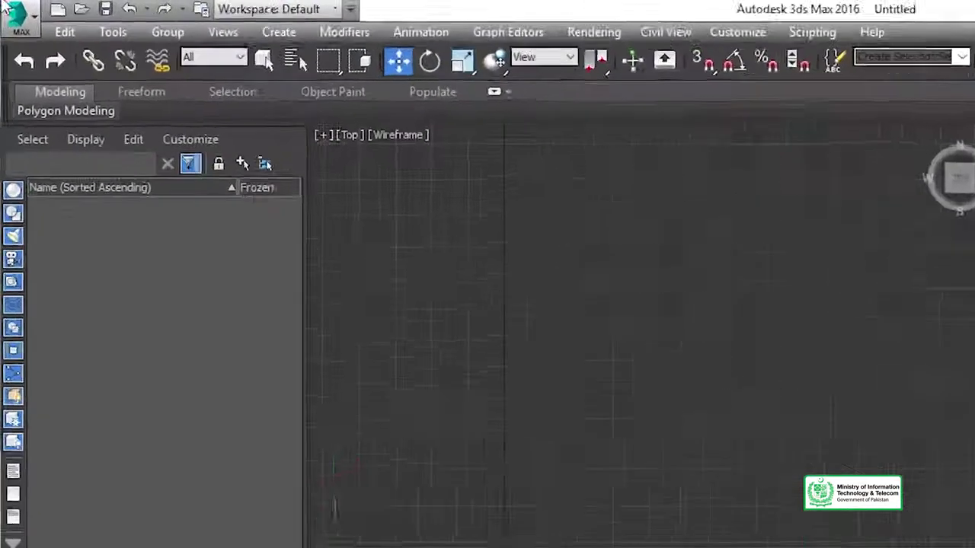
# Import Autocad 3d.dwg from D:\AutoCad\Drawing through the application menu
pyautogui.click(9, 11)
pyautogui.click(104, 328)
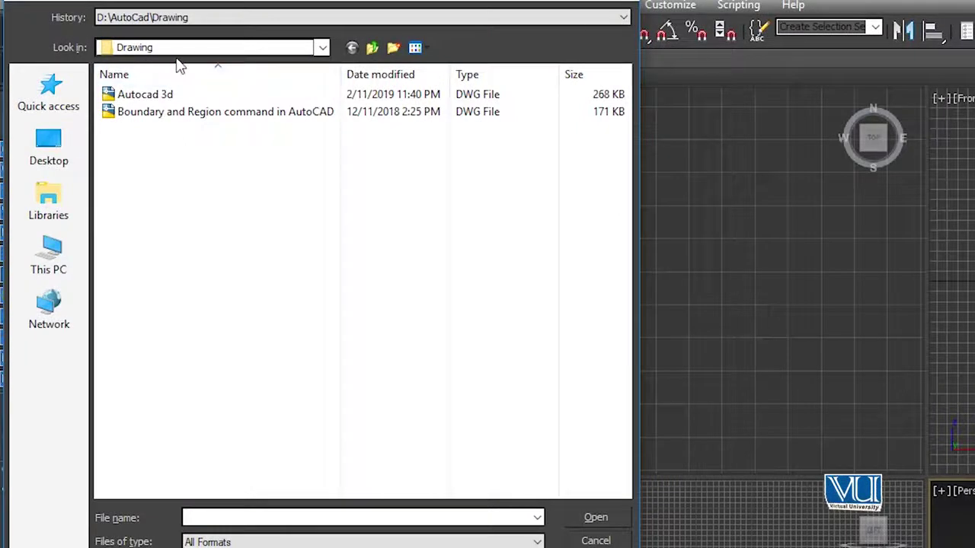
pyautogui.click(188, 50)
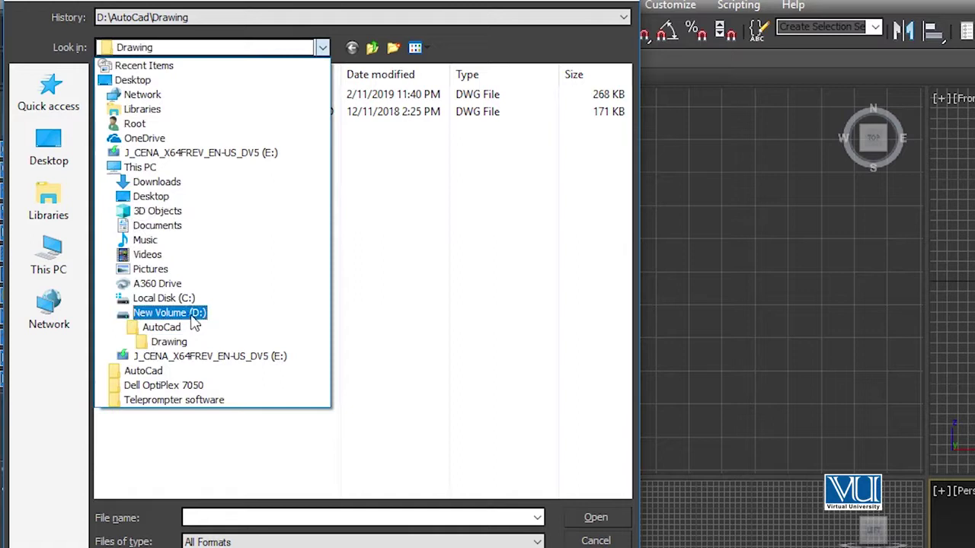
pyautogui.click(181, 342)
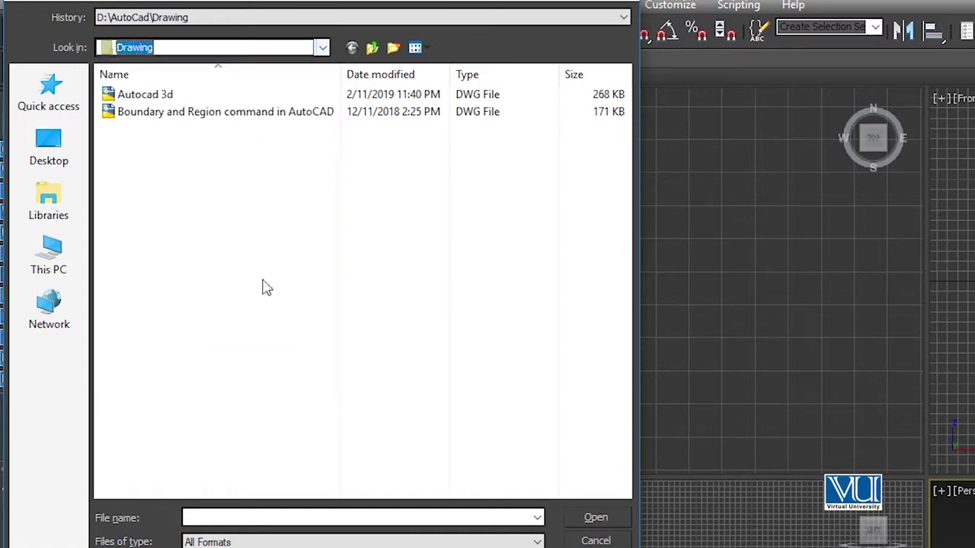
pyautogui.doubleClick(147, 98)
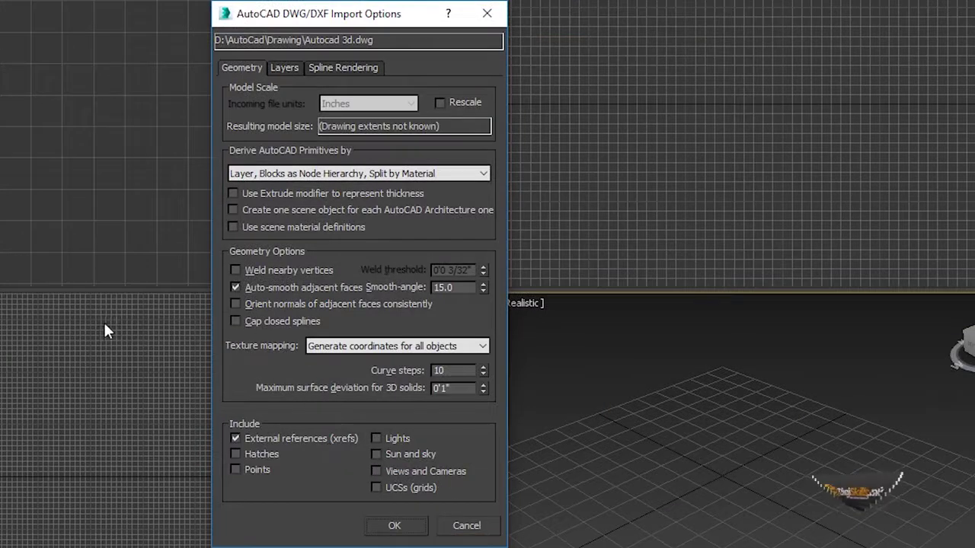
# Accept the default import options, maximize the Perspective viewport, and select the imported wall lines
pyautogui.click(393, 525)
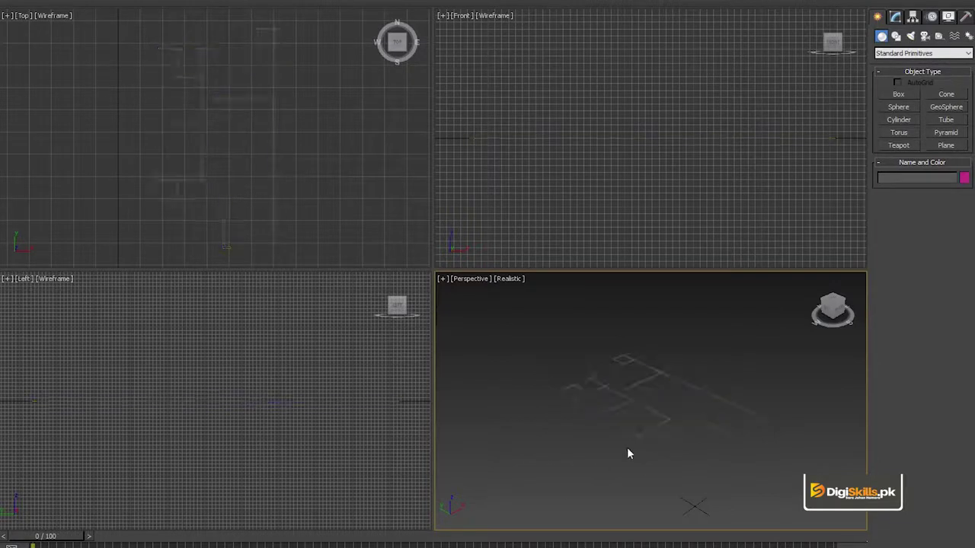
pyautogui.hotkey('alt', 'w')
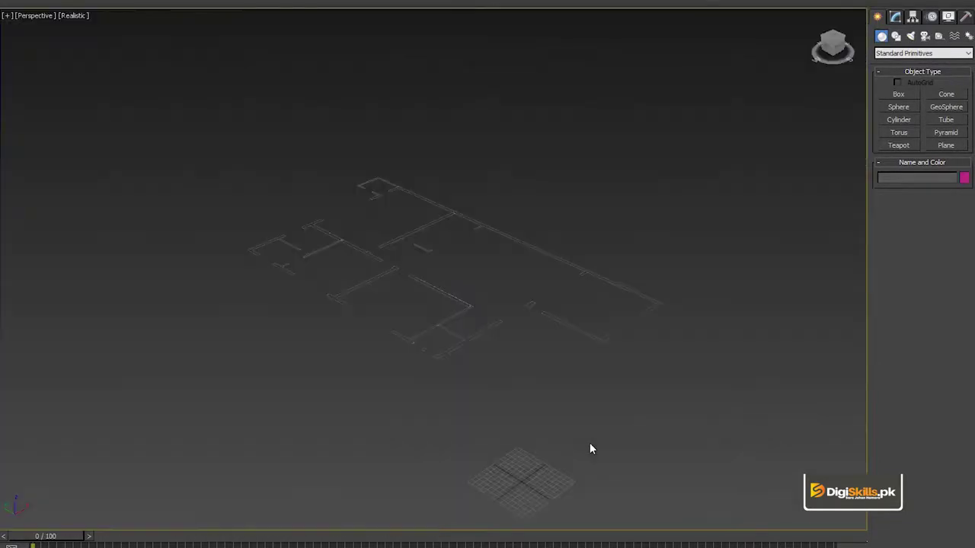
pyautogui.scroll(5, 358, 297)
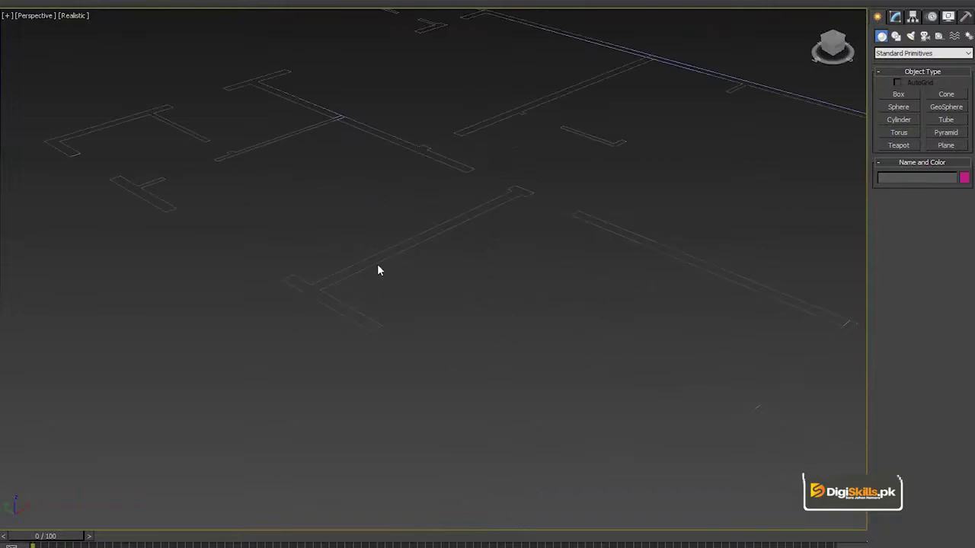
pyautogui.click(377, 261)
pyautogui.scroll(-3, 376, 262)
pyautogui.scroll(-2, 437, 335)
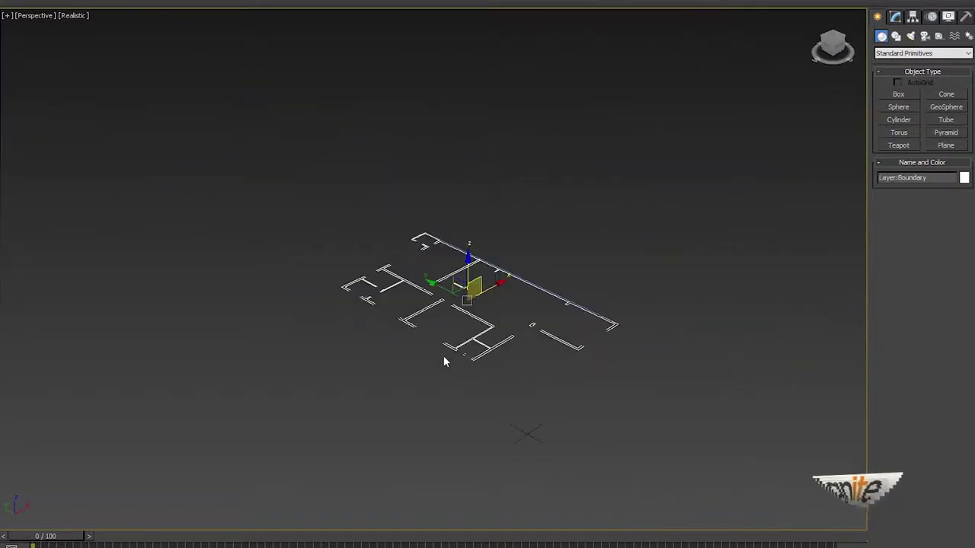
pyautogui.click(533, 316)
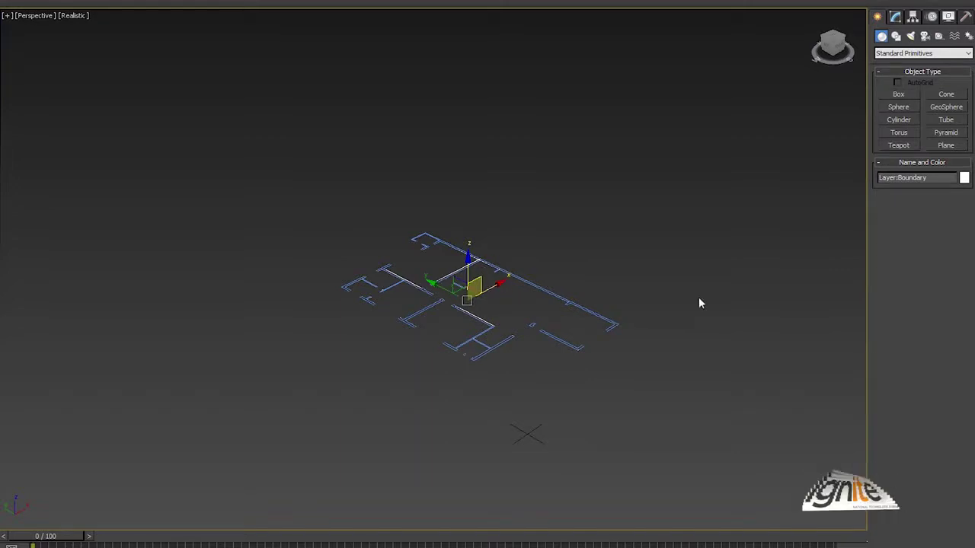
pyautogui.click(419, 287)
pyautogui.scroll(3, 512, 277)
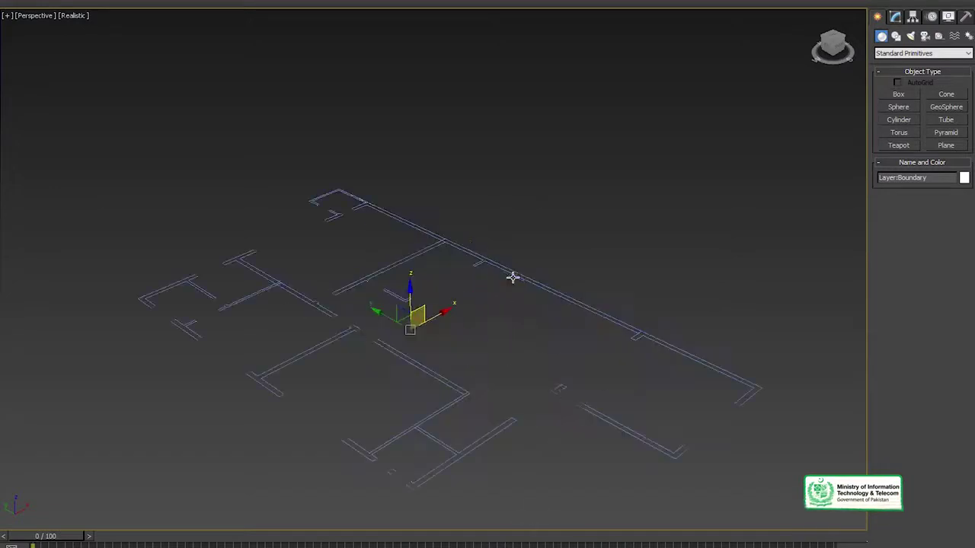
pyautogui.moveTo(279, 390); pyautogui.dragTo(294, 298, button='middle')
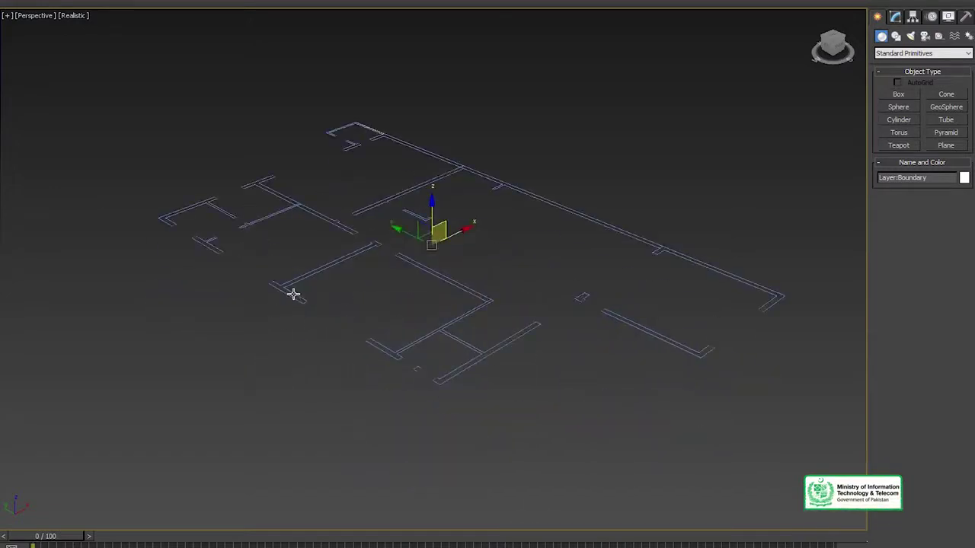
# Convert the selected wall outlines to Editable Poly
pyautogui.rightClick(293, 294)
pyautogui.moveTo(427, 440)
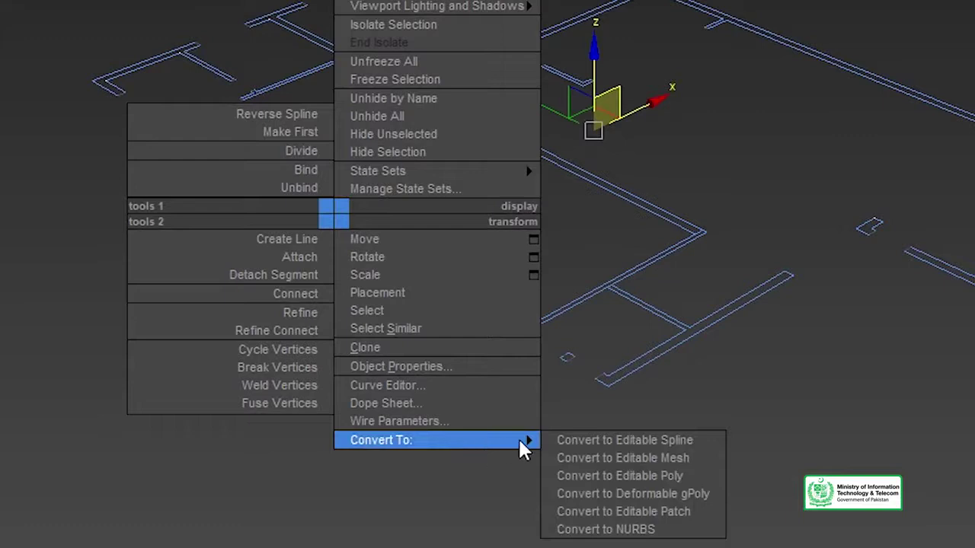
pyautogui.click(630, 476)
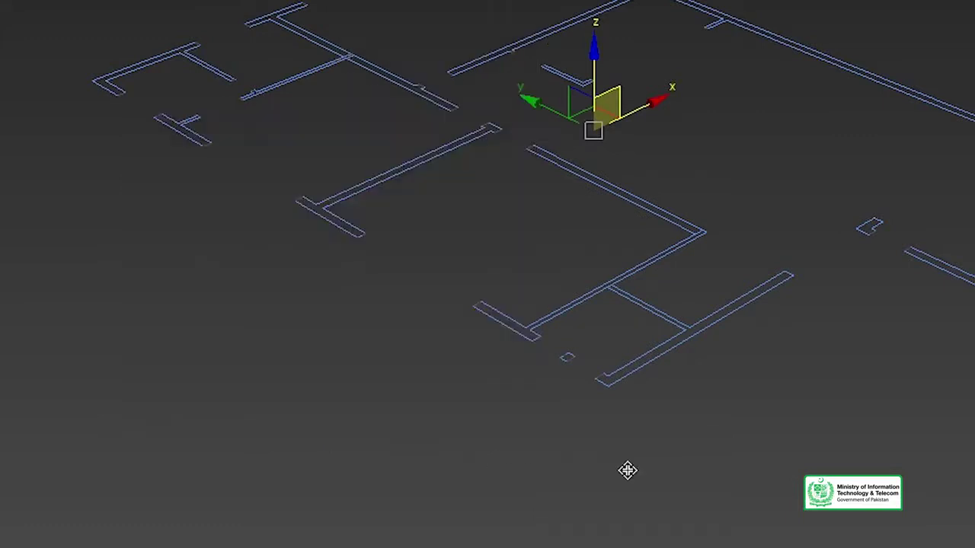
pyautogui.scroll(5, 326, 282)
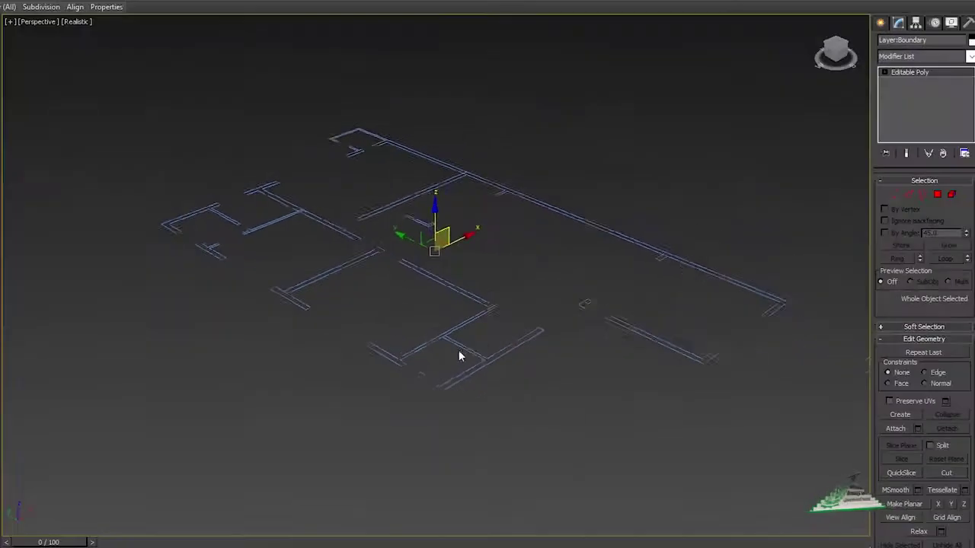
pyautogui.click(326, 284)
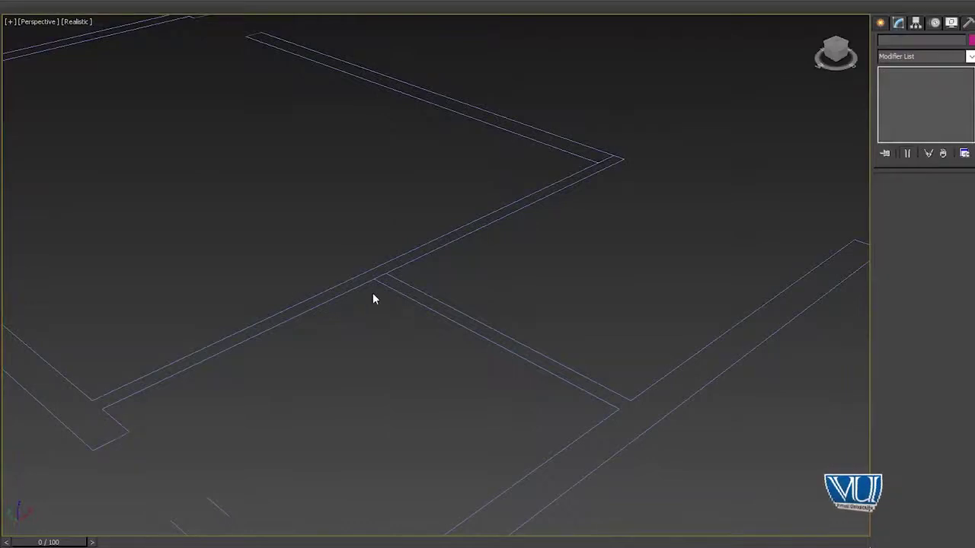
# Select the remaining spline walls and convert them to Editable Poly too
pyautogui.click(398, 268)
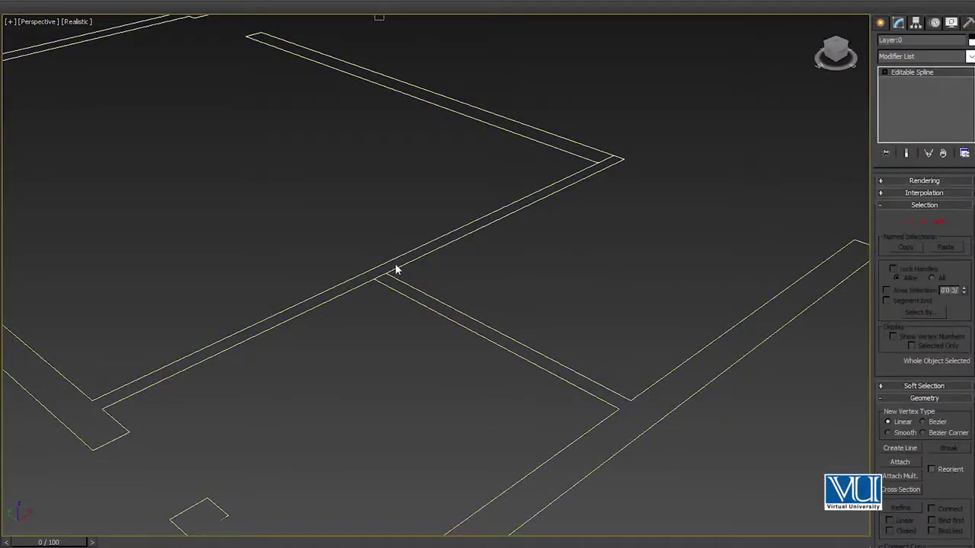
pyautogui.rightClick(422, 255)
pyautogui.moveTo(541, 442)
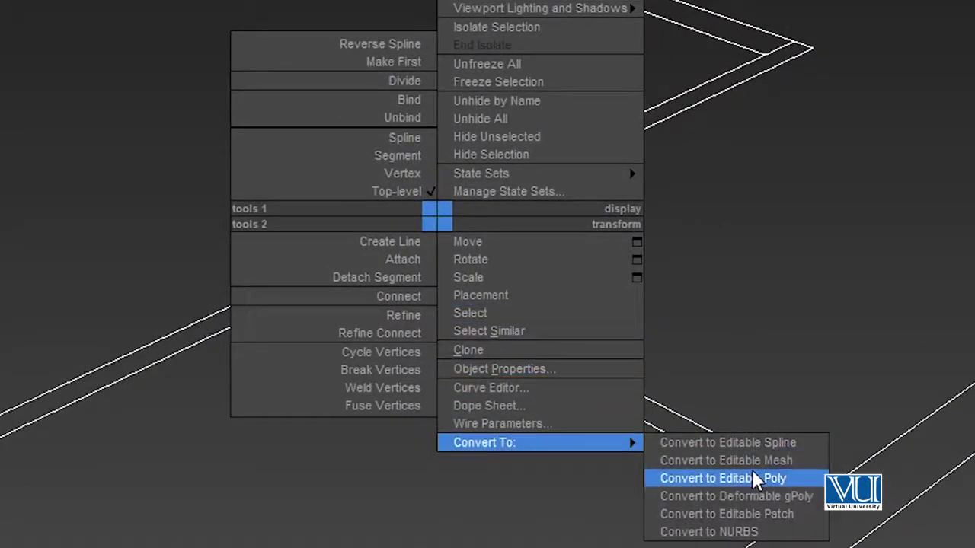
pyautogui.click(754, 478)
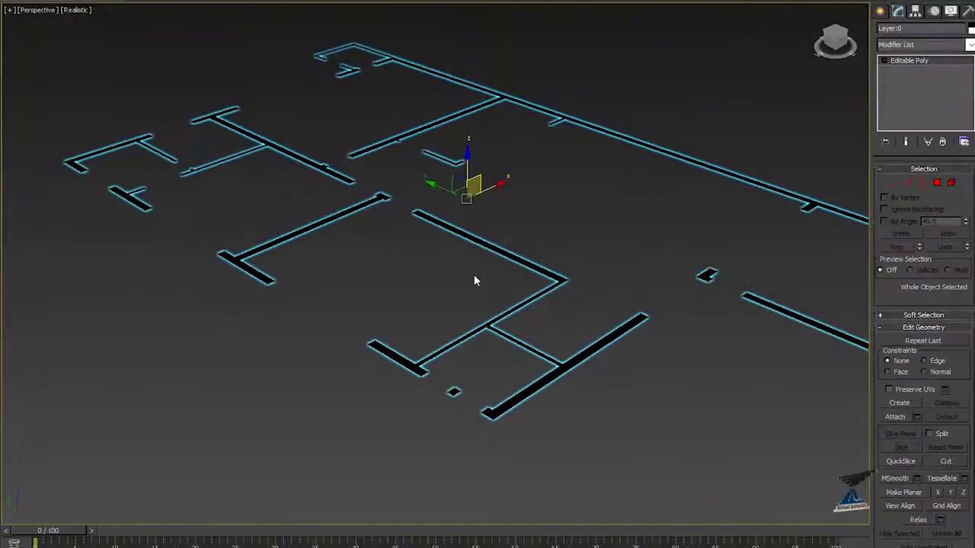
pyautogui.scroll(2, 229, 266)
pyautogui.scroll(3, 221, 264)
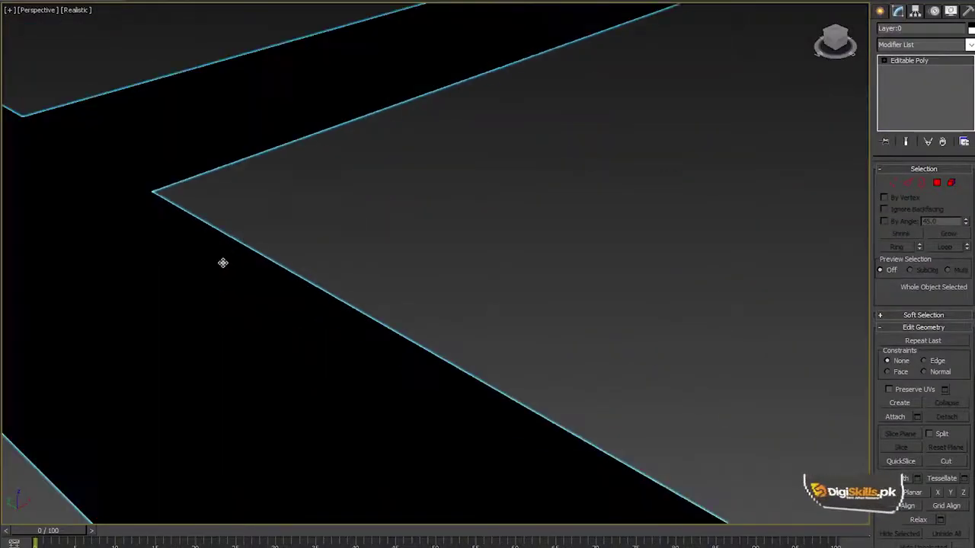
pyautogui.scroll(-2, 217, 270)
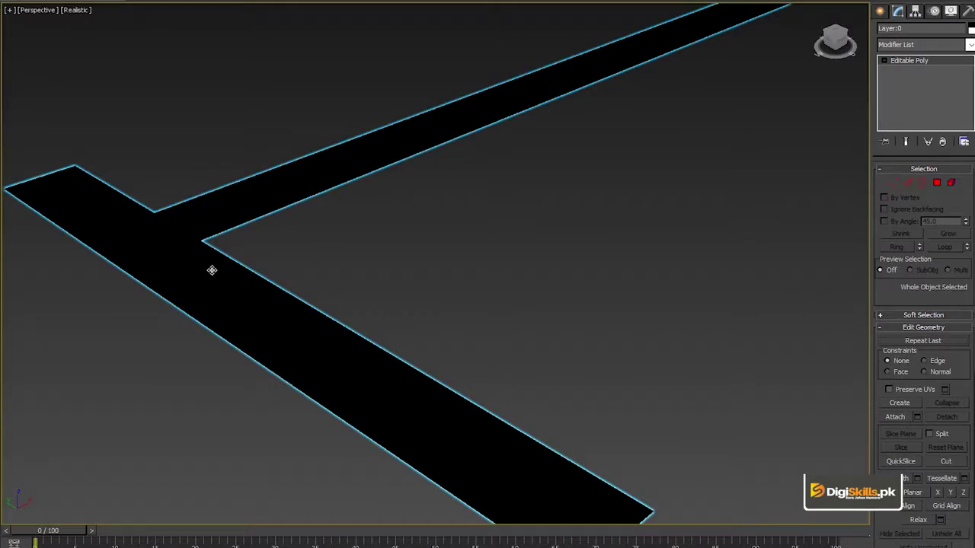
pyautogui.scroll(-5, 205, 272)
pyautogui.scroll(2, 205, 272)
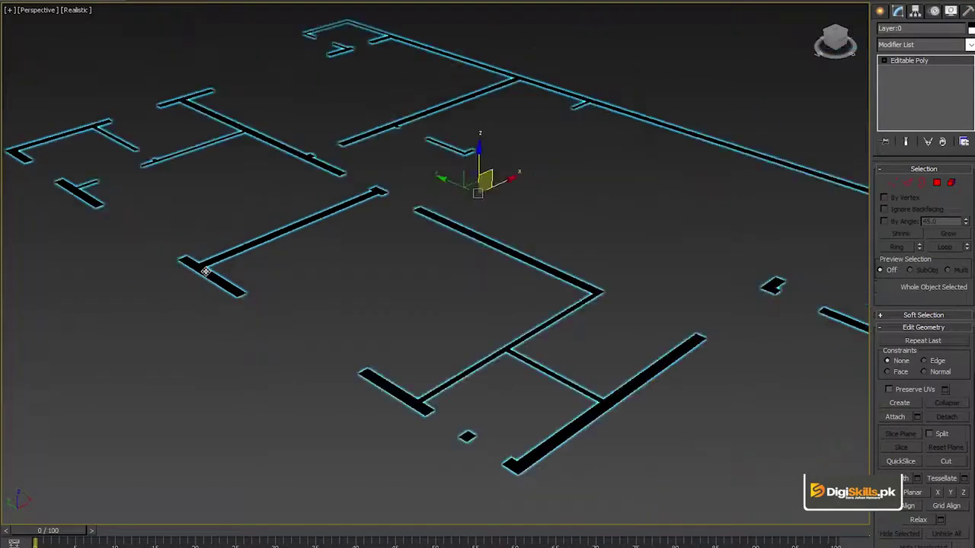
pyautogui.scroll(3, 224, 278)
pyautogui.scroll(-5, 224, 278)
pyautogui.scroll(-2, 225, 278)
pyautogui.scroll(1, 225, 278)
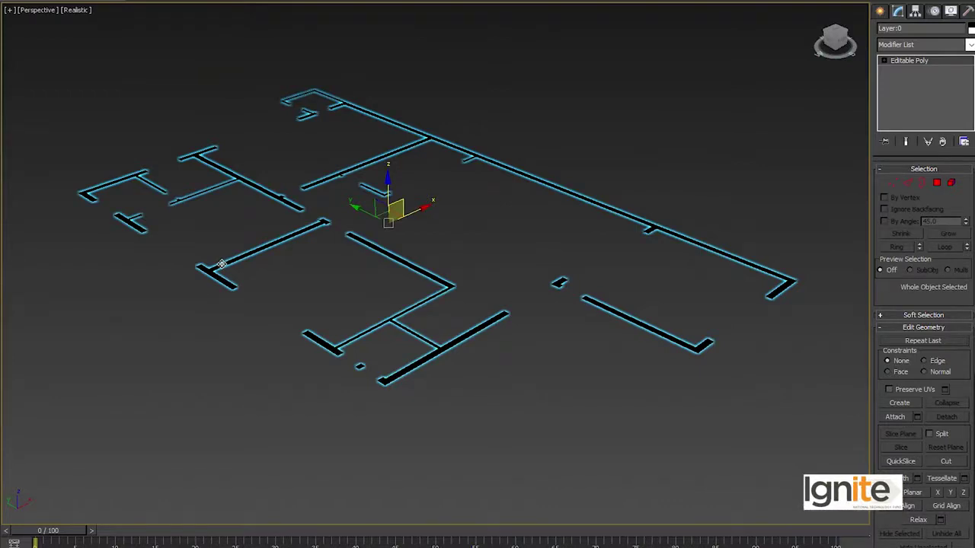
# Convert the floor plan to Editable Poly once more and zoom to check the result
pyautogui.rightClick(220, 267)
pyautogui.moveTo(299, 459)
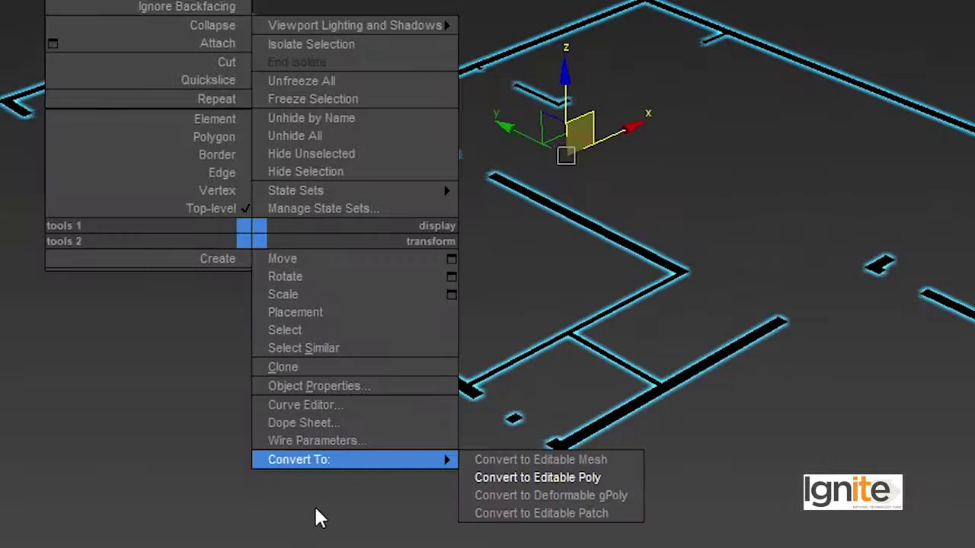
pyautogui.click(607, 478)
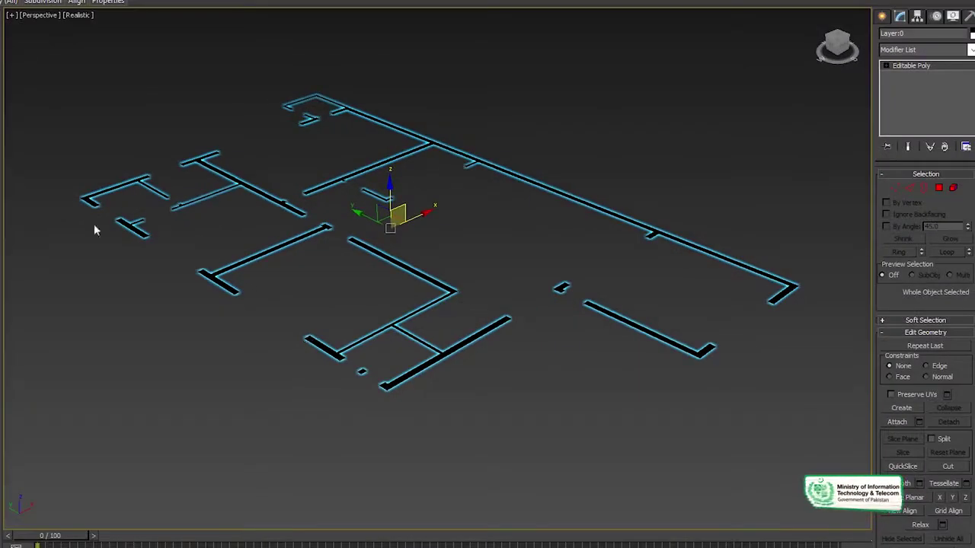
pyautogui.scroll(10, 210, 242)
pyautogui.scroll(5, 257, 253)
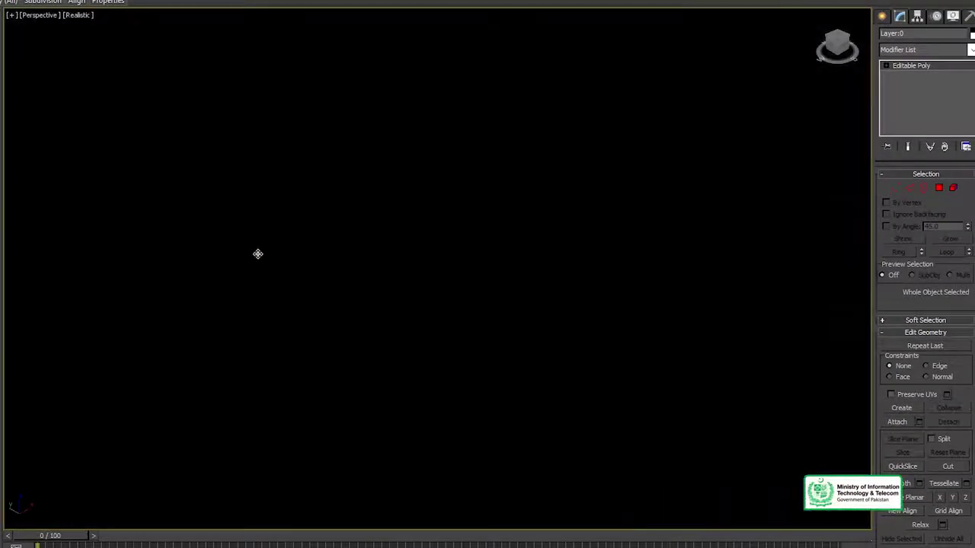
pyautogui.scroll(-5, 258, 253)
pyautogui.scroll(5, 258, 254)
pyautogui.scroll(-5, 257, 253)
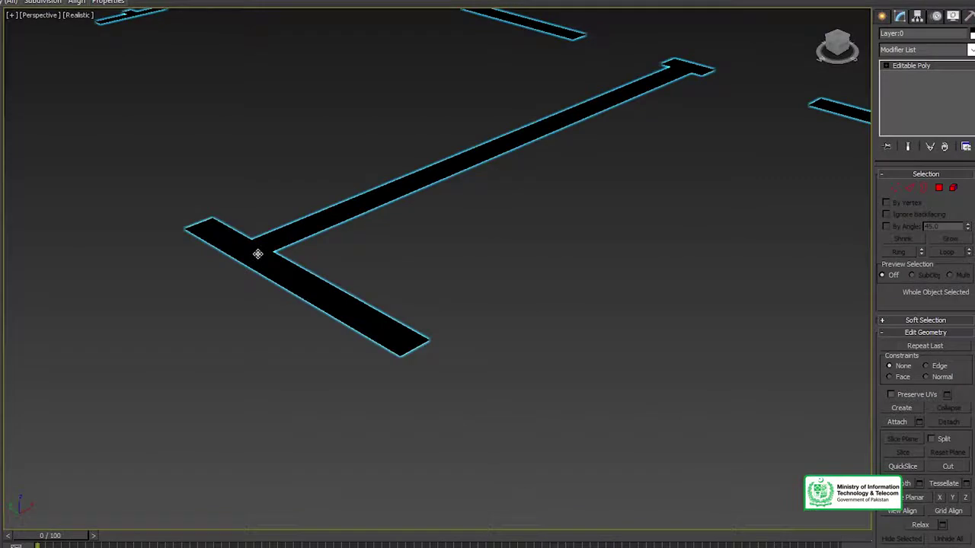
pyautogui.scroll(-8, 257, 253)
pyautogui.scroll(2, 354, 243)
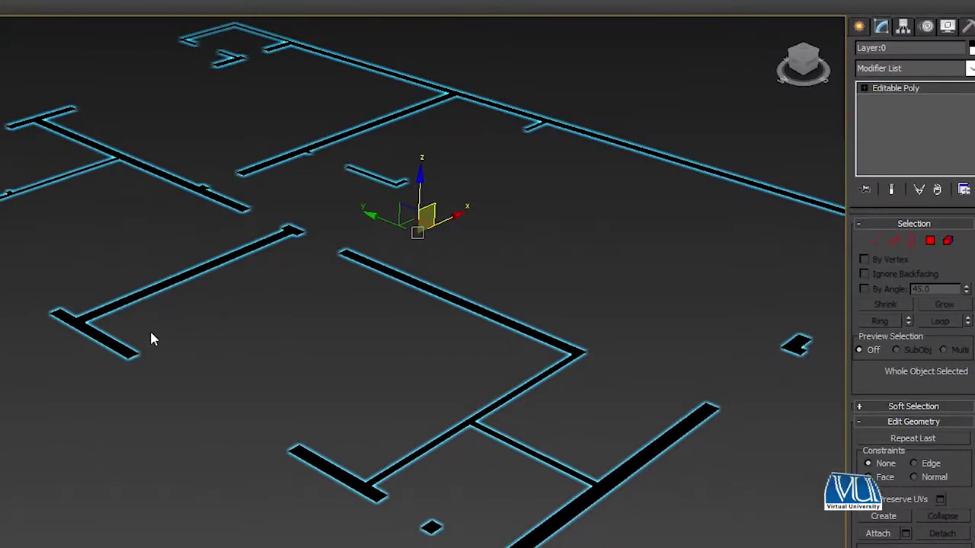
# Cycle through Vertex, Edge and Border modes, then pick the L-shaped wall in Polygon mode
pyautogui.click(877, 248)
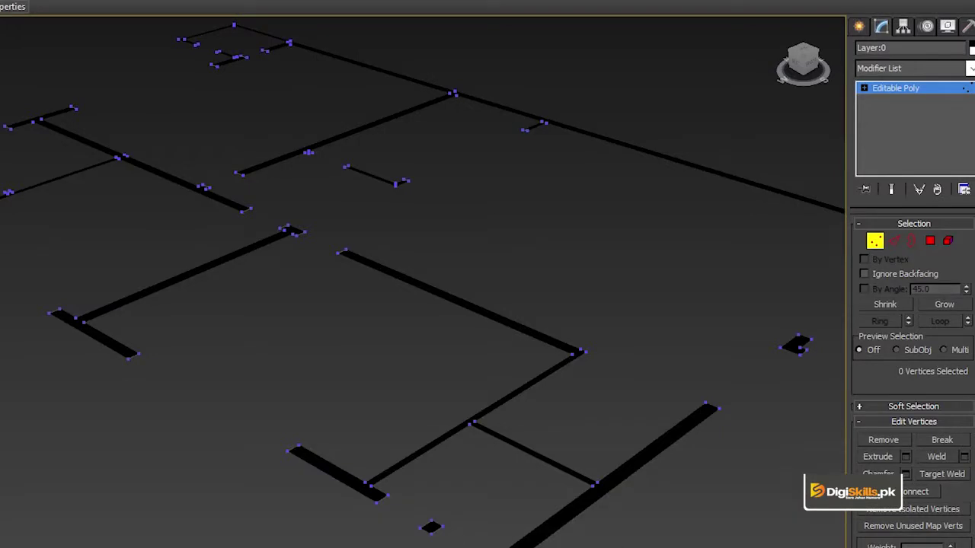
pyautogui.click(896, 240)
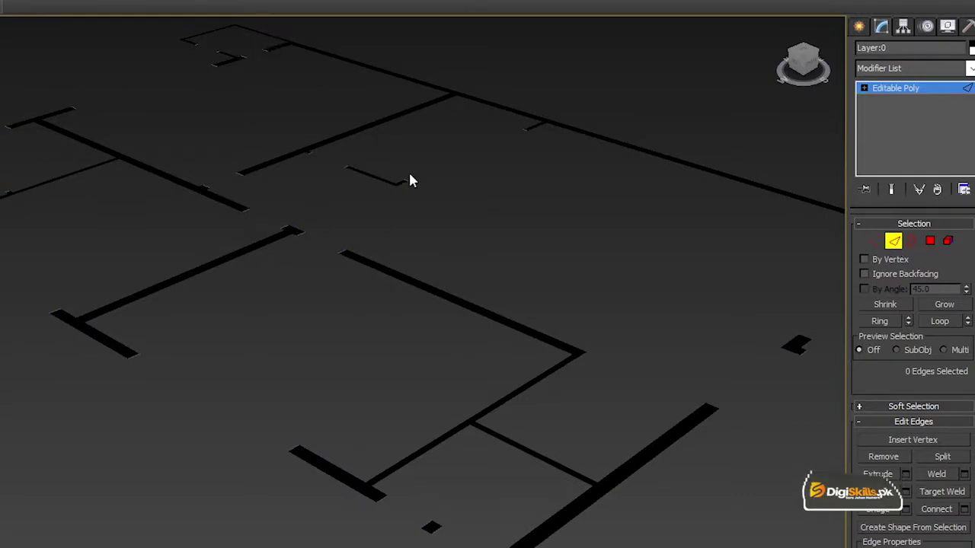
pyautogui.click(913, 243)
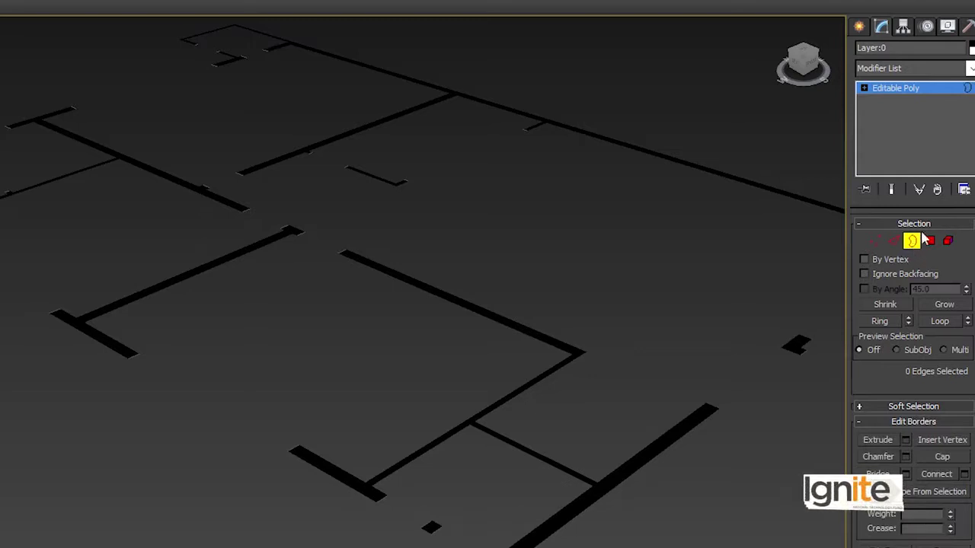
pyautogui.click(930, 242)
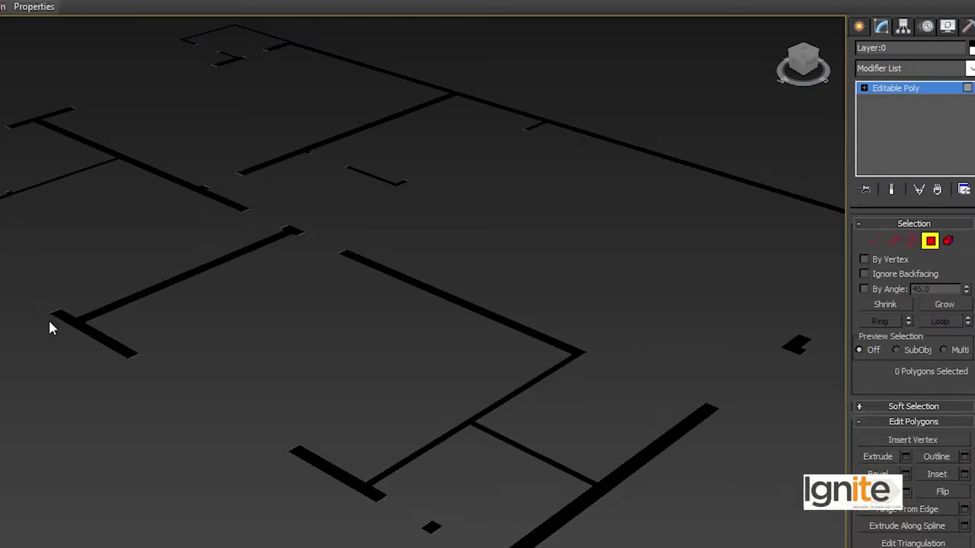
pyautogui.scroll(3, 114, 319)
pyautogui.click(144, 320)
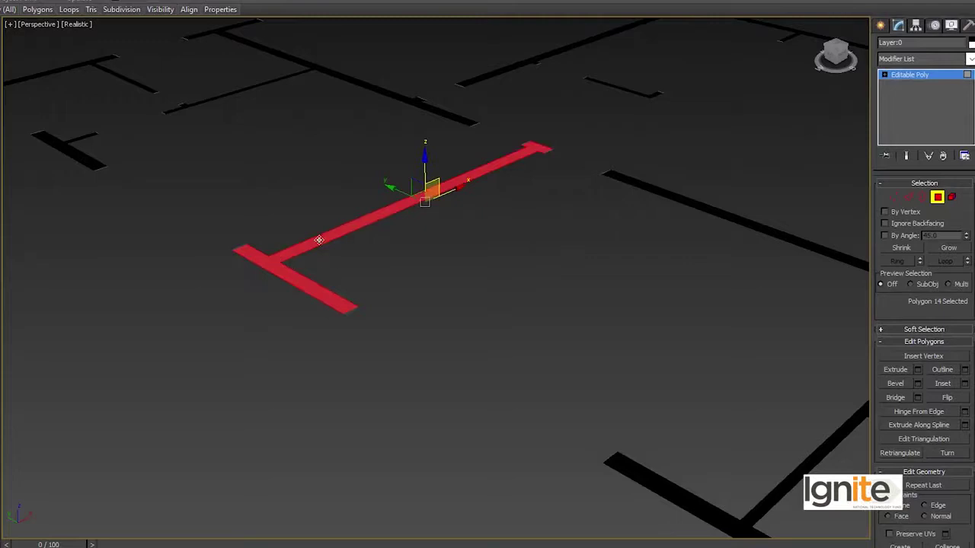
# Select all 19 wall polygons with Ctrl+A
pyautogui.scroll(-5, 335, 242)
pyautogui.scroll(-2, 334, 241)
pyautogui.scroll(6, 334, 241)
pyautogui.scroll(5, 327, 238)
pyautogui.scroll(-3, 252, 190)
pyautogui.scroll(-2, 403, 220)
pyautogui.scroll(-3, 403, 221)
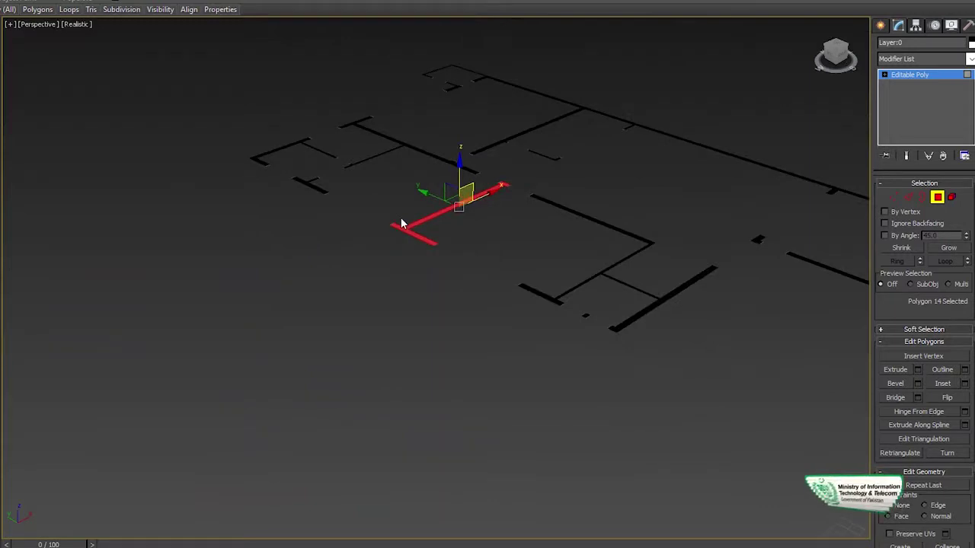
pyautogui.hotkey('ctrl', 'a')
pyautogui.scroll(-5, 402, 221)
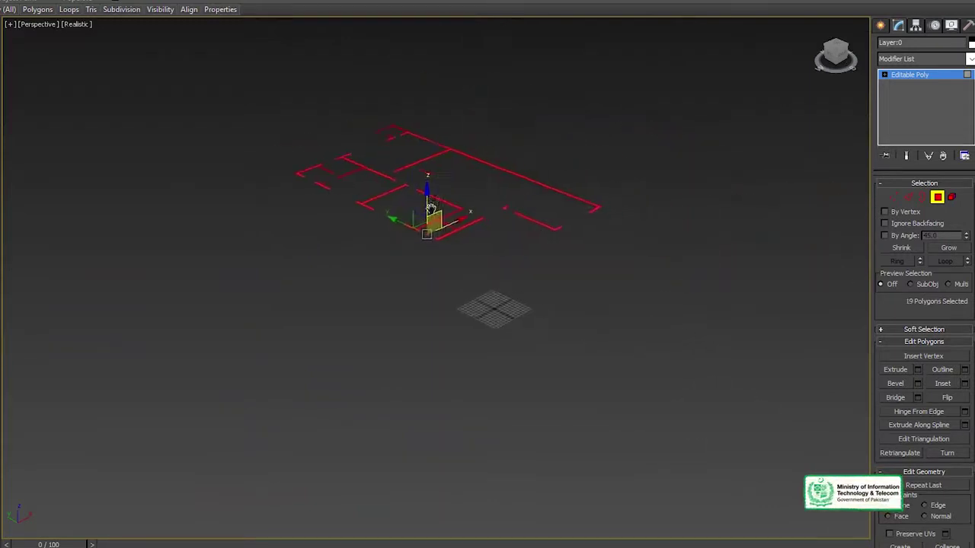
pyautogui.scroll(4, 321, 215)
pyautogui.scroll(2, 322, 216)
pyautogui.scroll(-2, 398, 215)
pyautogui.scroll(-5, 398, 216)
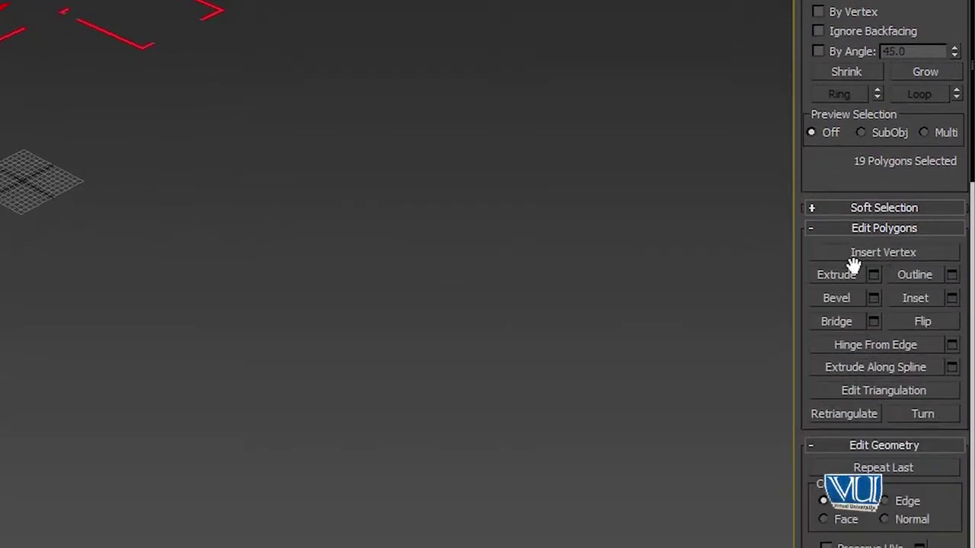
# Extrude the selected wall polygons to a height of 10' and confirm
pyautogui.click(874, 278)
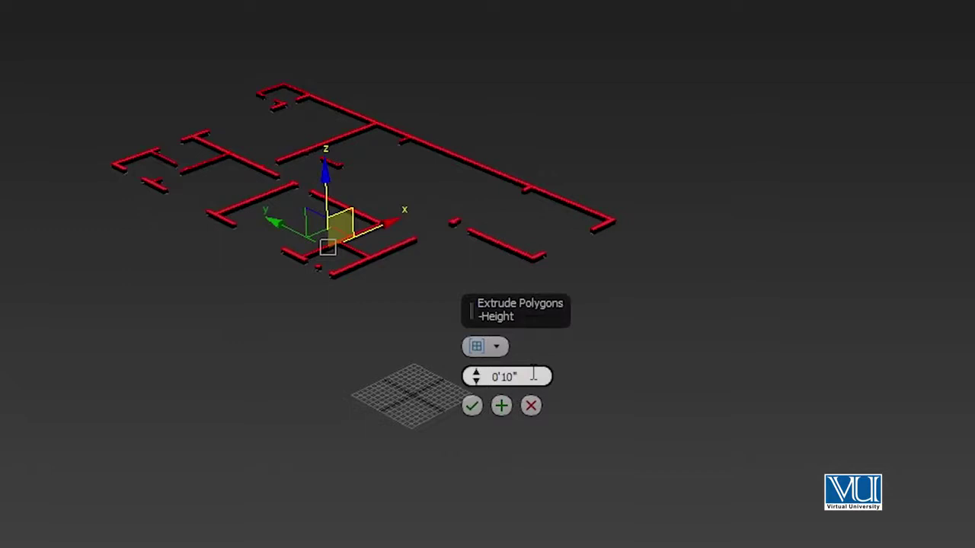
pyautogui.moveTo(534, 375); pyautogui.dragTo(491, 376)
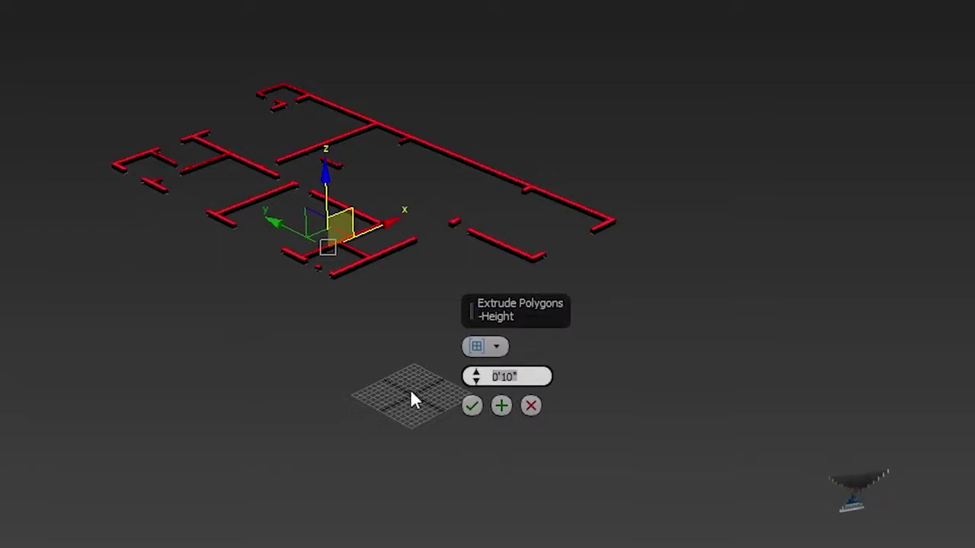
pyautogui.write('10')
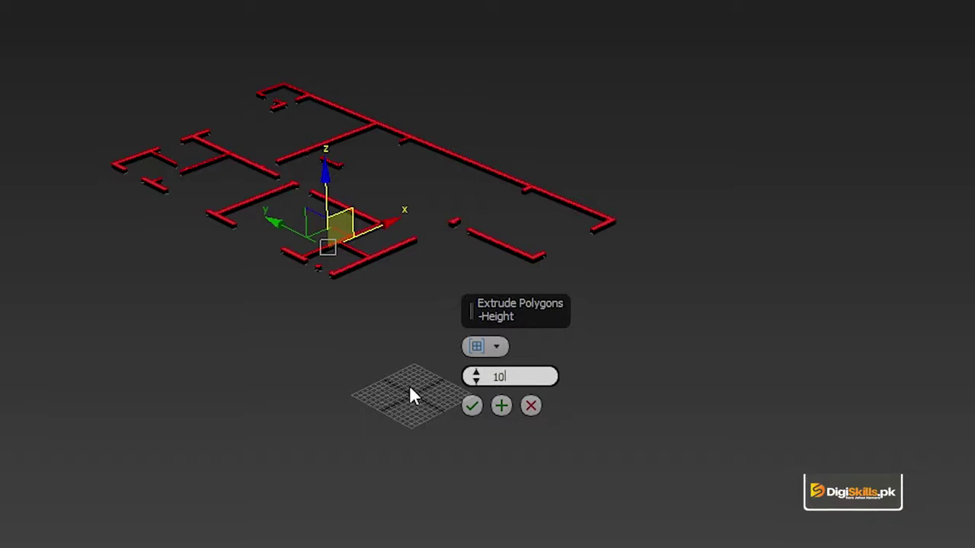
pyautogui.write("'")
pyautogui.press('Return')
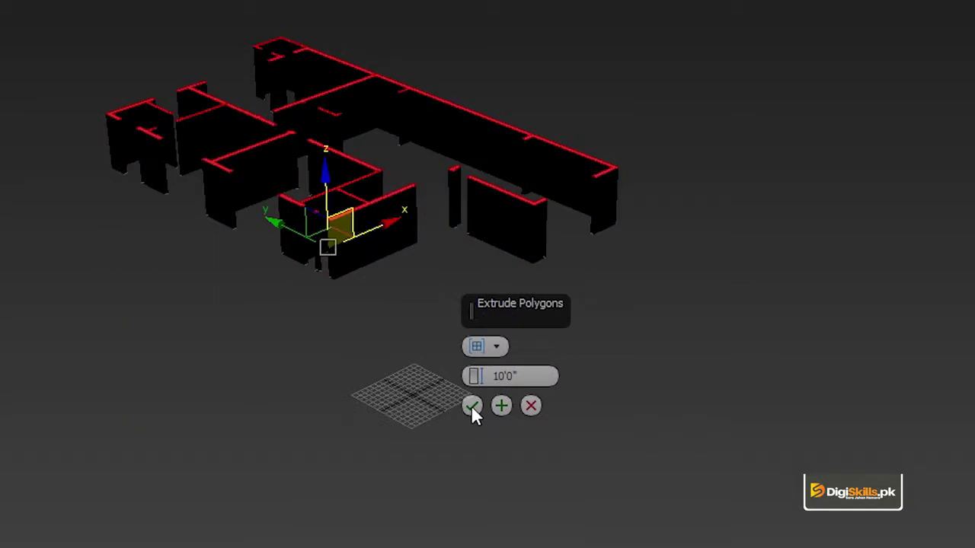
pyautogui.click(471, 407)
pyautogui.scroll(5, 381, 211)
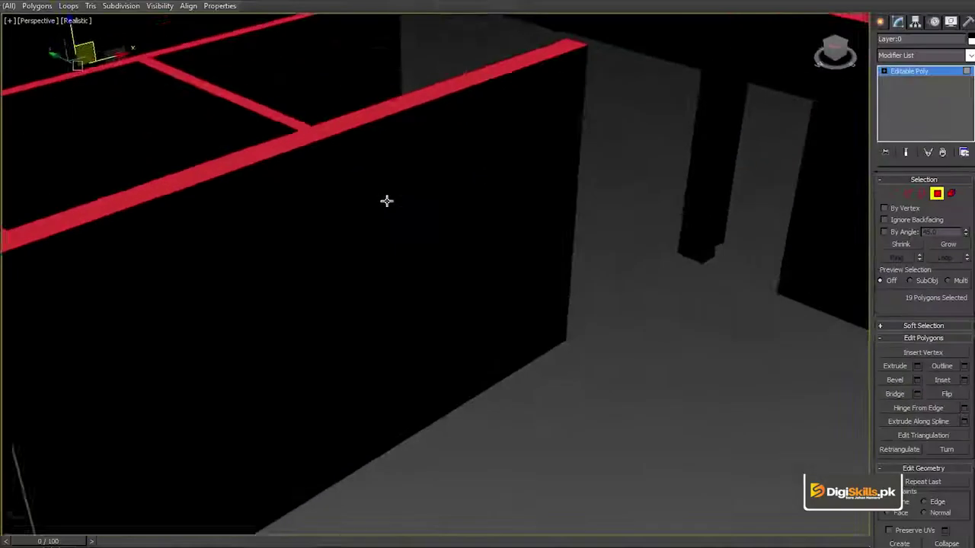
pyautogui.scroll(-8, 387, 200)
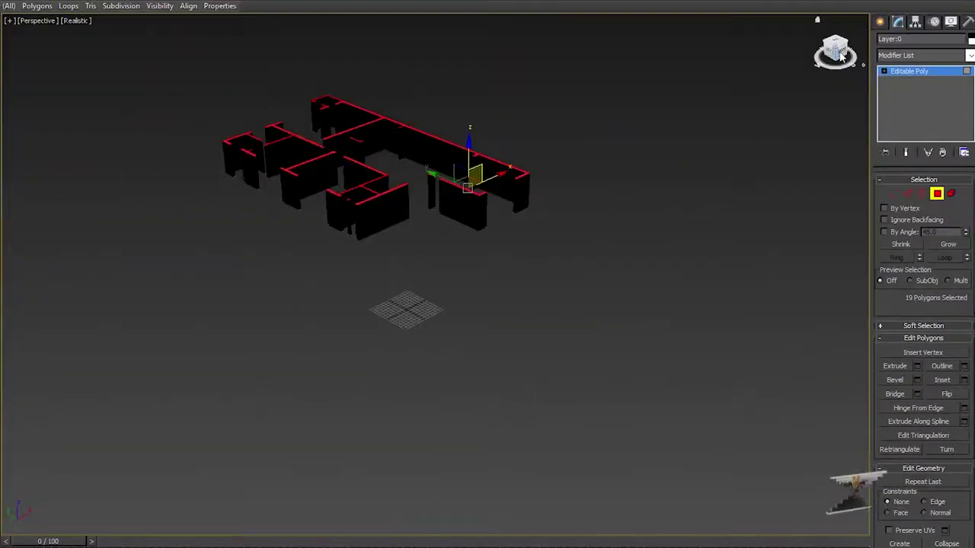
# Orbit, pan and zoom around the extruded walls to inspect them
pyautogui.moveTo(835, 52); pyautogui.dragTo(822, 55)
pyautogui.moveTo(131, 240)
pyautogui.keyDown('alt'); pyautogui.mouseDown(button='middle')
pyautogui.moveTo(196, 367)
pyautogui.moveTo(326, 154)
pyautogui.mouseUp(button='middle'); pyautogui.keyUp('alt')
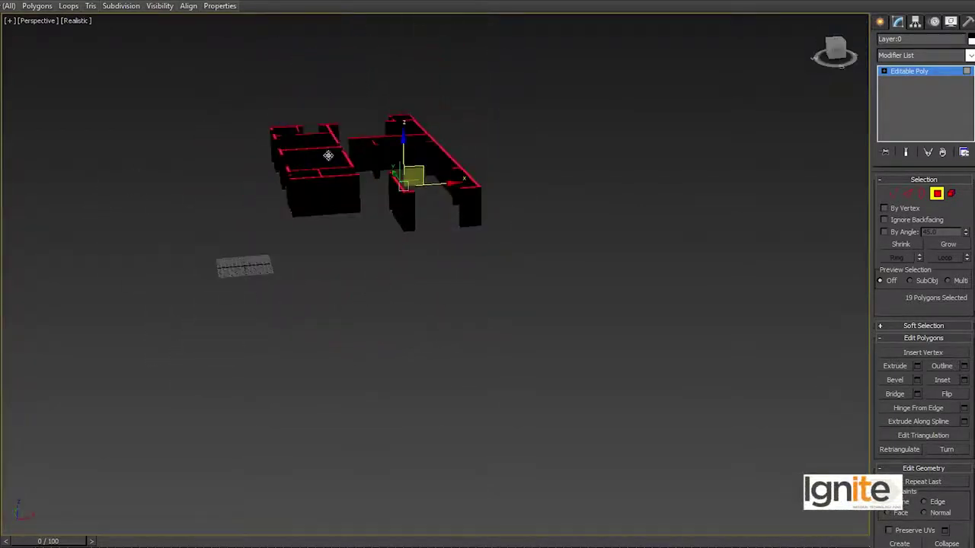
pyautogui.scroll(5, 272, 219)
pyautogui.scroll(-4, 274, 213)
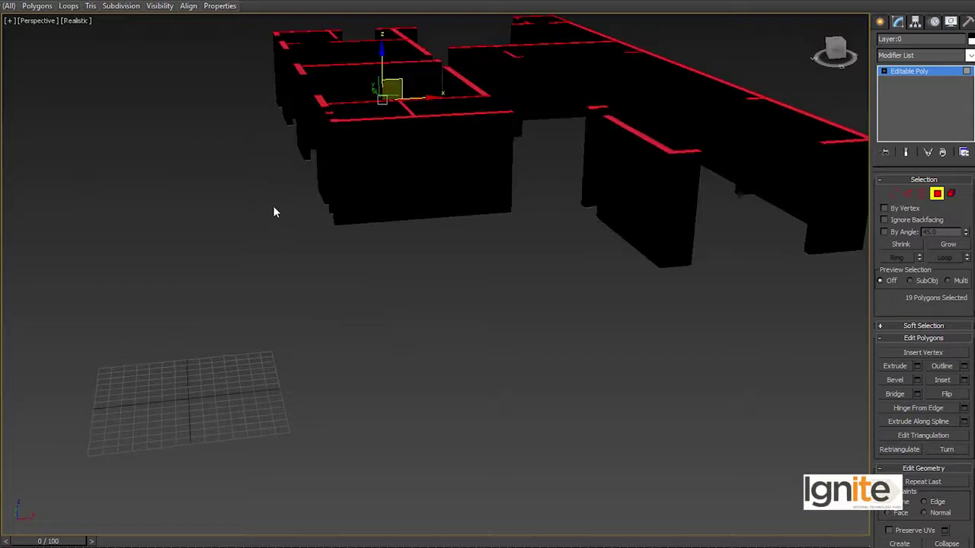
pyautogui.moveTo(496, 133); pyautogui.dragTo(402, 281, button='middle')
pyautogui.scroll(5, 272, 305)
pyautogui.scroll(-5, 272, 304)
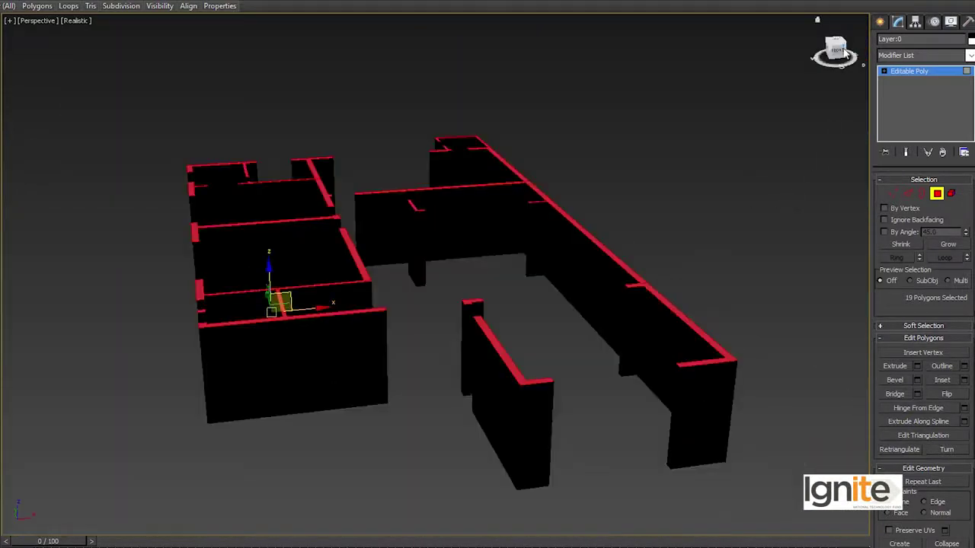
pyautogui.moveTo(843, 52); pyautogui.dragTo(818, 45)
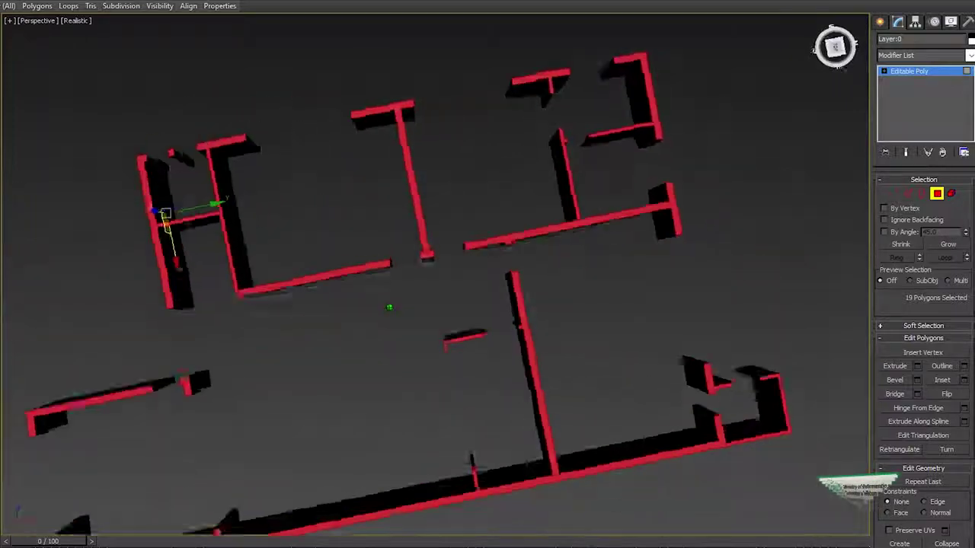
pyautogui.keyDown('alt'); pyautogui.moveTo(389, 307); pyautogui.dragTo(627, 327, button='middle'); pyautogui.keyUp('alt')
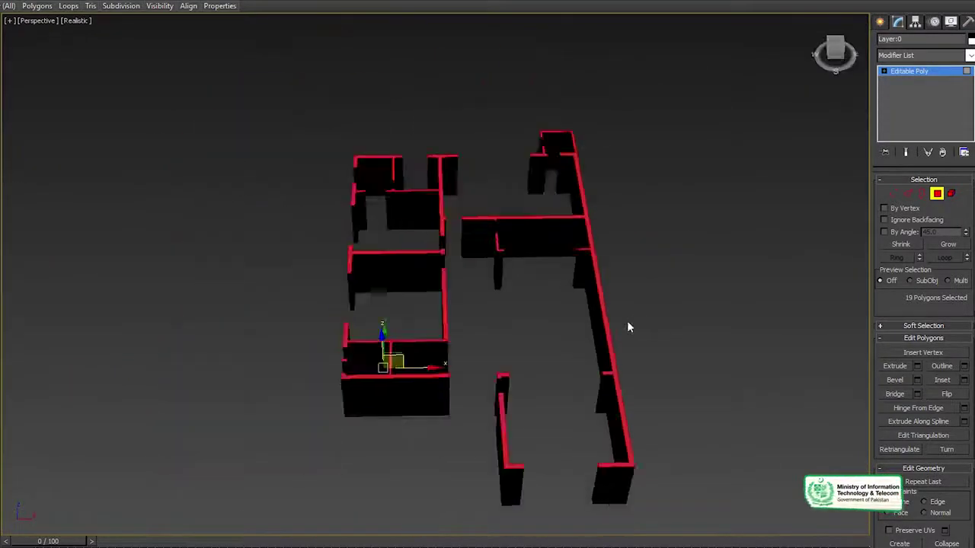
pyautogui.moveTo(572, 342); pyautogui.dragTo(547, 311, button='middle')
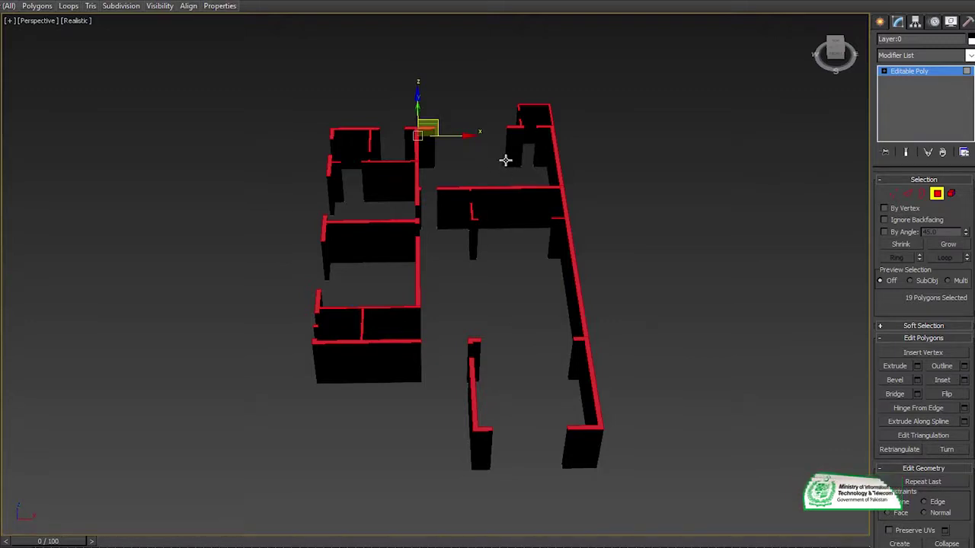
pyautogui.moveTo(420, 187)
pyautogui.mouseDown()
pyautogui.moveTo(350, 152)
pyautogui.moveTo(535, 111)
pyautogui.mouseUp()
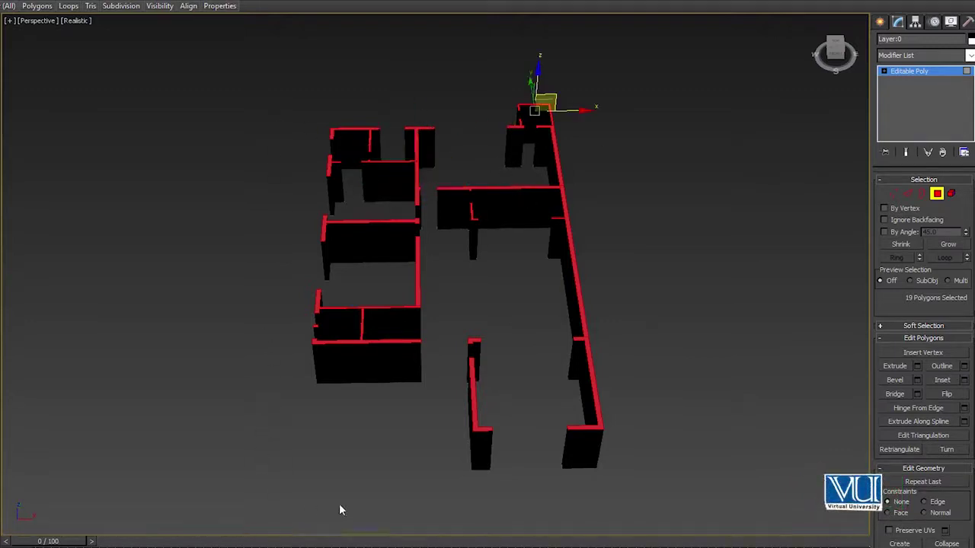
pyautogui.scroll(3, 381, 320)
pyautogui.scroll(-3, 383, 321)
pyautogui.scroll(3, 325, 339)
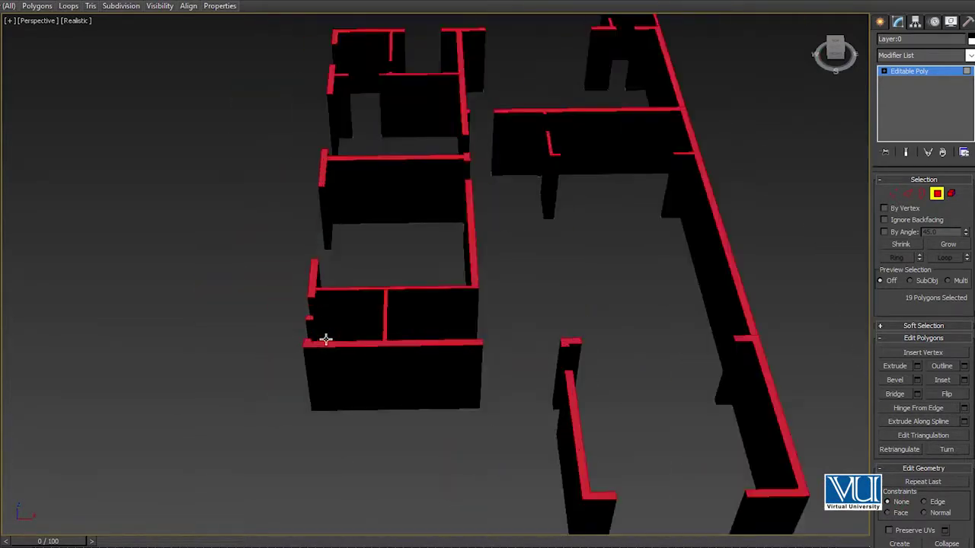
pyautogui.scroll(3, 326, 340)
pyautogui.scroll(-3, 328, 340)
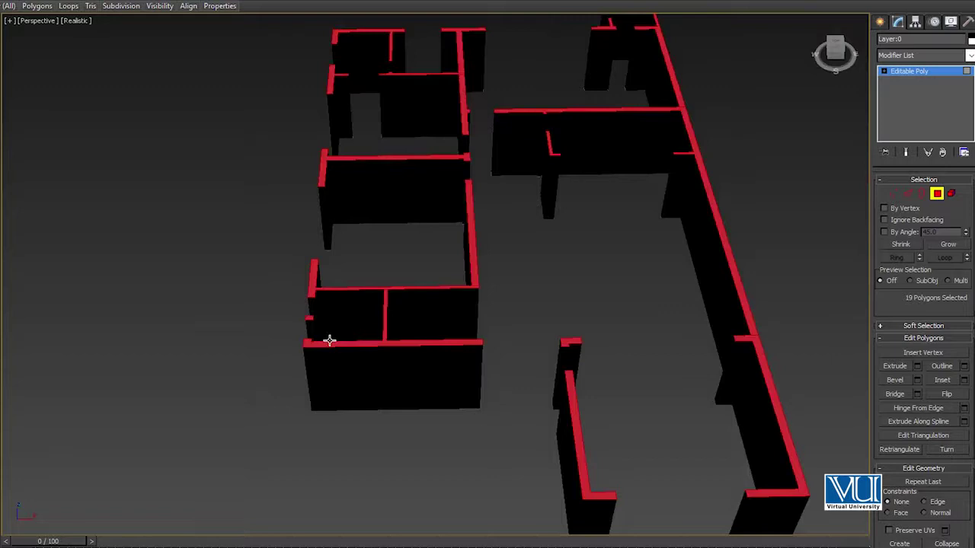
# Select a front wall polygon, clear the selection, and orbit to a top-down view
pyautogui.click(384, 381)
pyautogui.click(138, 361)
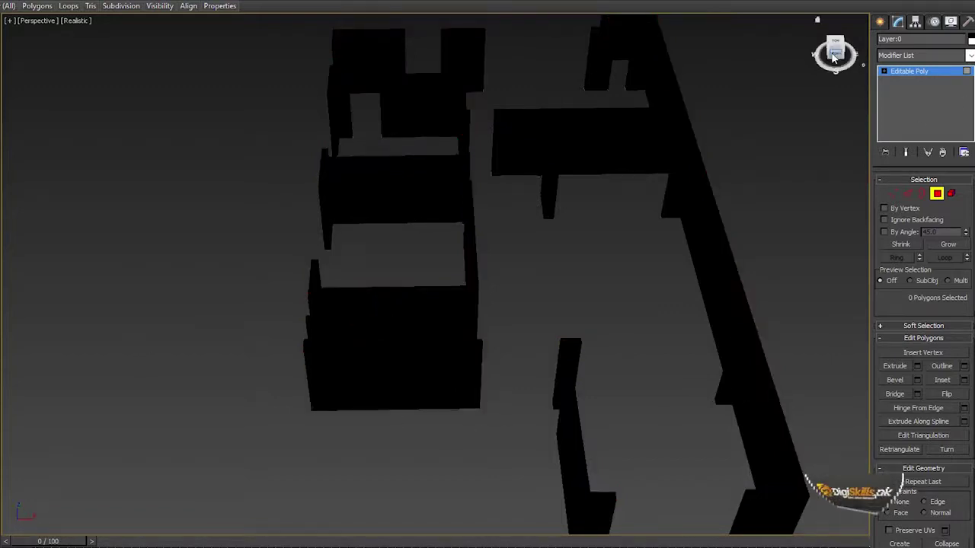
pyautogui.moveTo(836, 52); pyautogui.dragTo(823, 61)
pyautogui.moveTo(511, 311)
pyautogui.keyDown('alt'); pyautogui.mouseDown(button='middle')
pyautogui.moveTo(510, 251)
pyautogui.moveTo(563, 252)
pyautogui.moveTo(165, 406)
pyautogui.mouseUp(button='middle'); pyautogui.keyUp('alt')
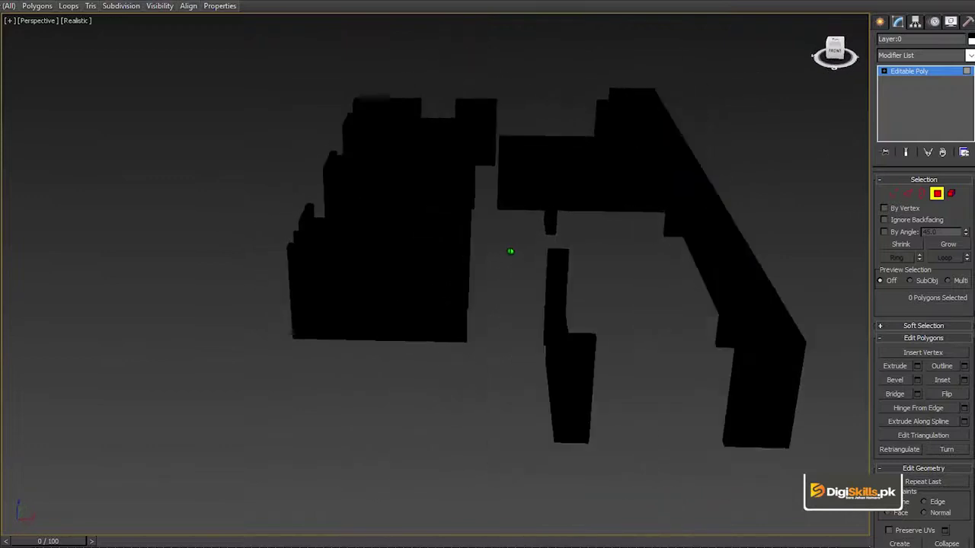
# Select all 168 wall polygons and open the Slate Material Editor at its Sample Slots
pyautogui.click(484, 360)
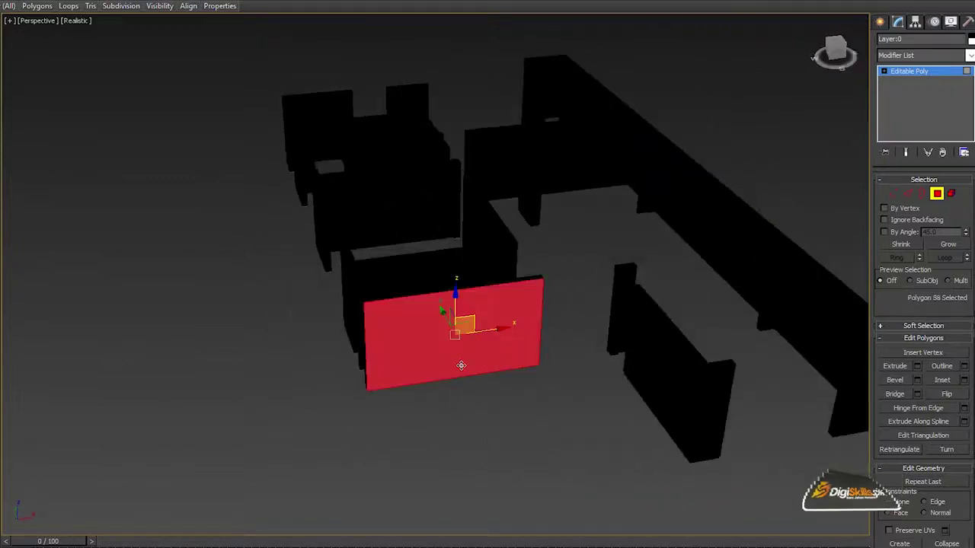
pyautogui.hotkey('ctrl', 'a')
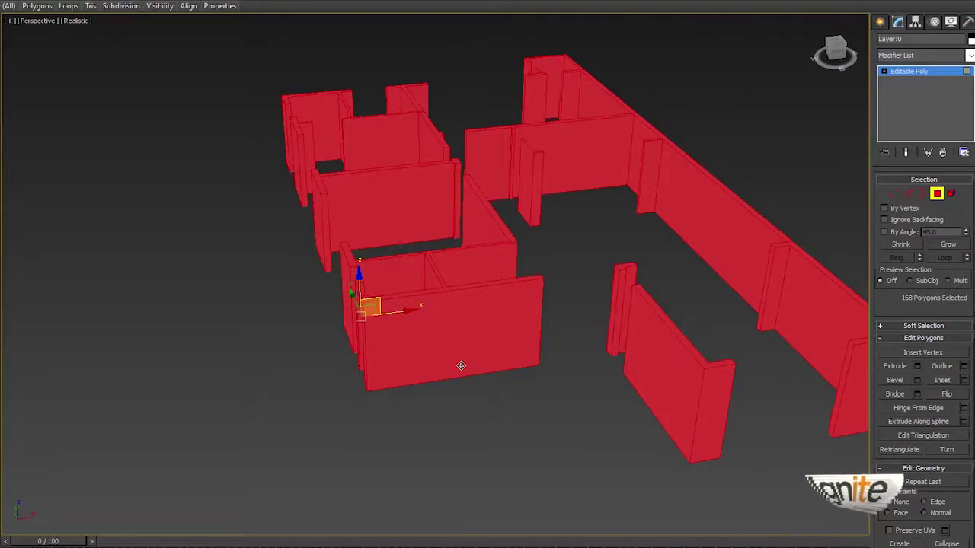
pyautogui.press('m')
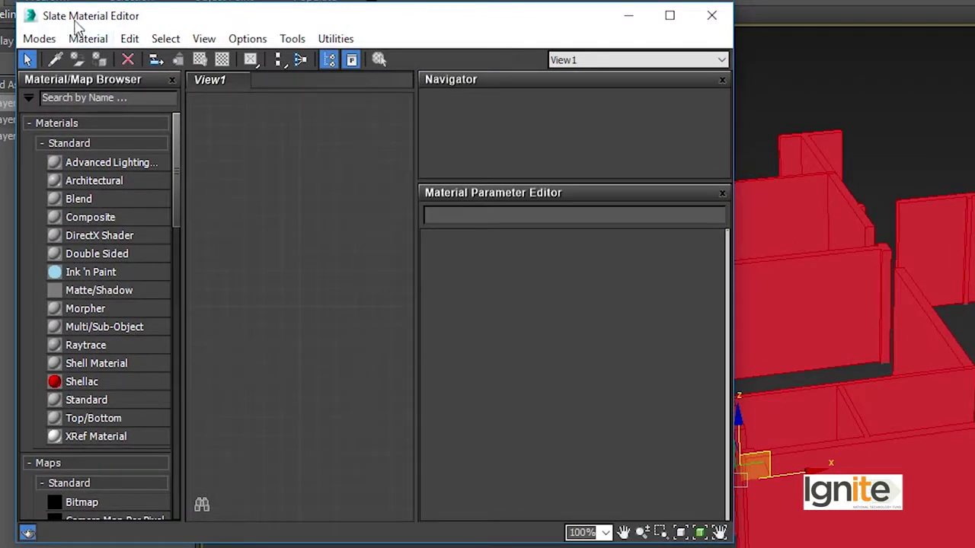
pyautogui.scroll(-3, 47, 375)
pyautogui.scroll(-4, 47, 377)
pyautogui.scroll(-7, 47, 377)
pyautogui.scroll(10, 47, 378)
pyautogui.scroll(4, 47, 378)
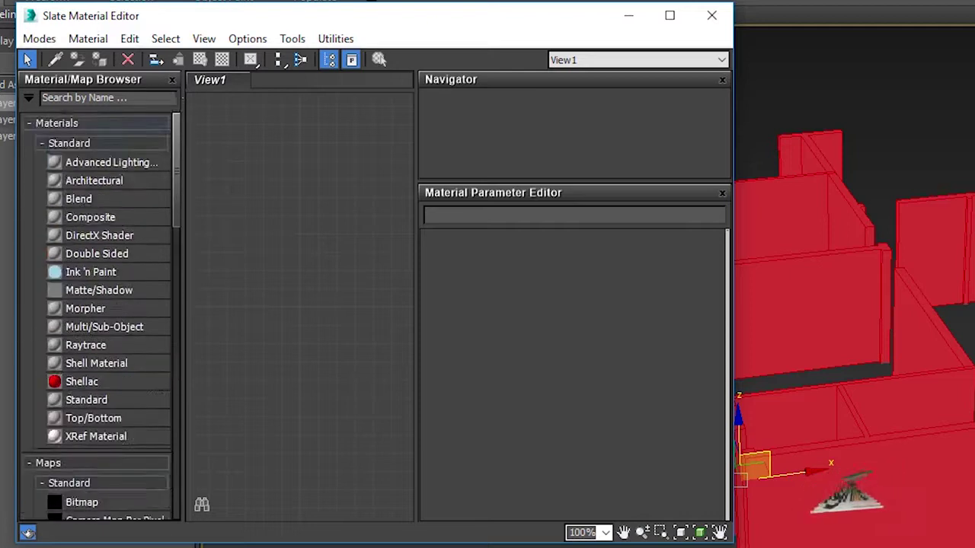
pyautogui.scroll(-3, 146, 306)
pyautogui.scroll(-8, 144, 305)
pyautogui.scroll(-6, 145, 316)
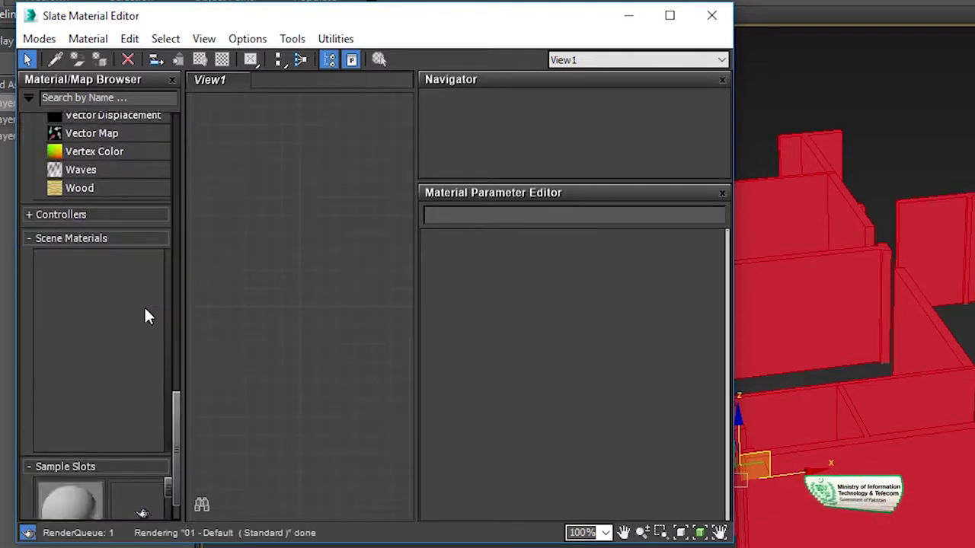
pyautogui.scroll(-1, 144, 315)
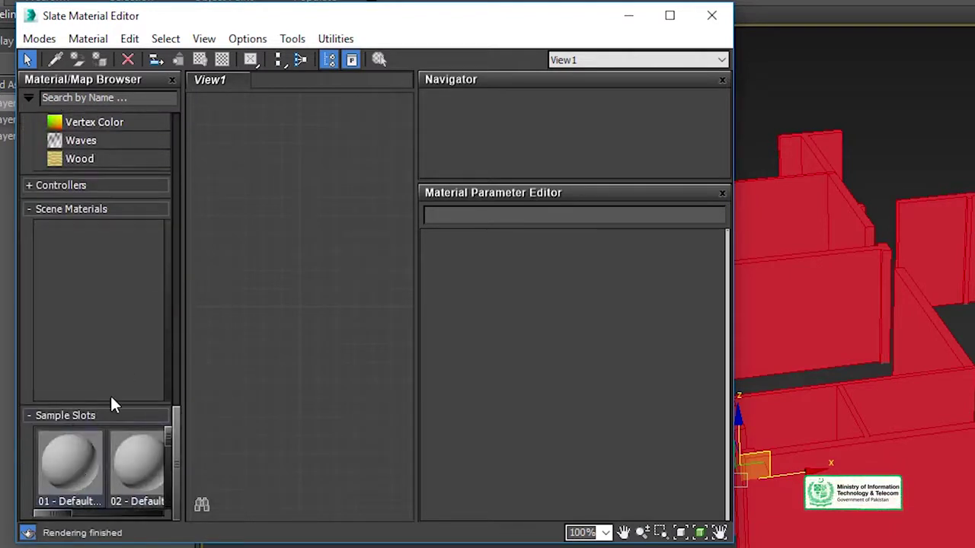
pyautogui.scroll(4, 134, 264)
pyautogui.scroll(4, 122, 138)
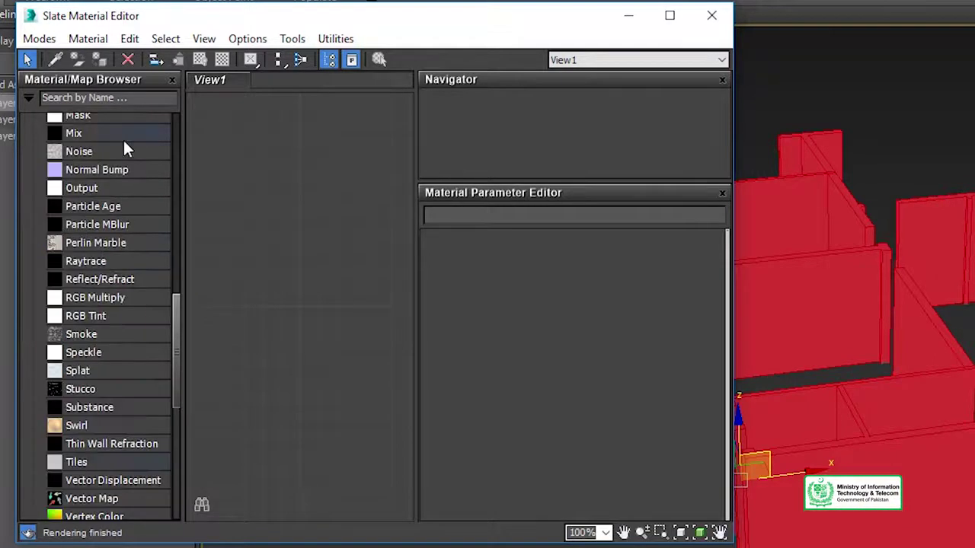
pyautogui.scroll(3, 109, 129)
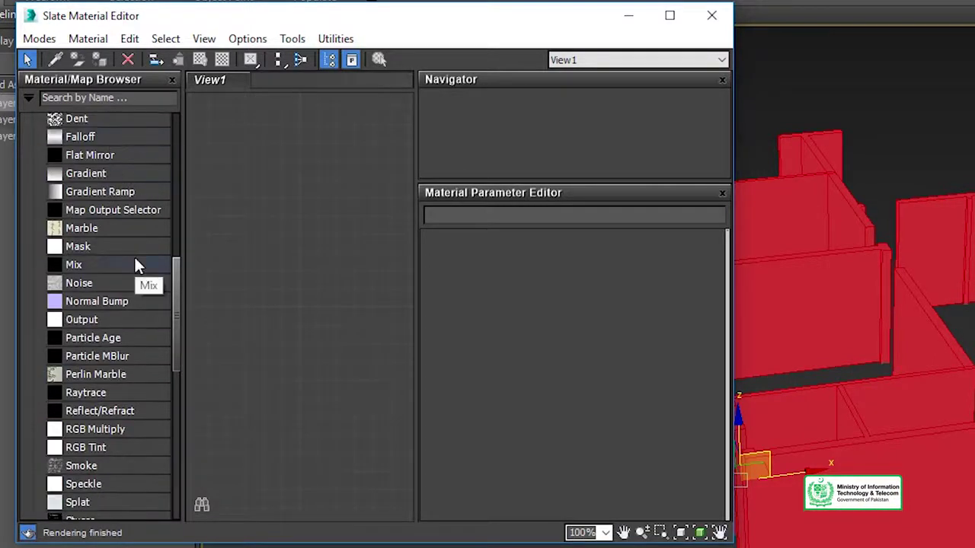
pyautogui.scroll(-1, 130, 262)
pyautogui.scroll(-5, 128, 266)
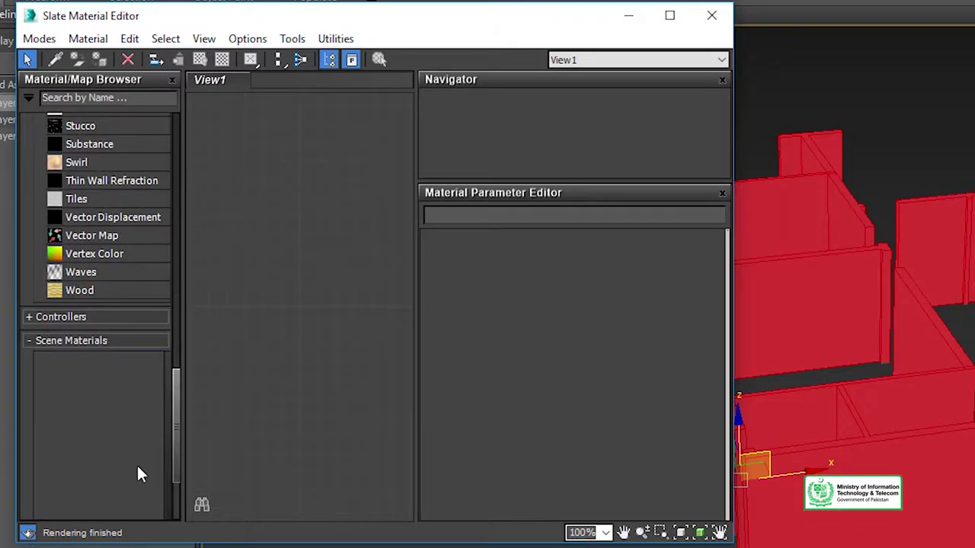
pyautogui.scroll(-3, 138, 468)
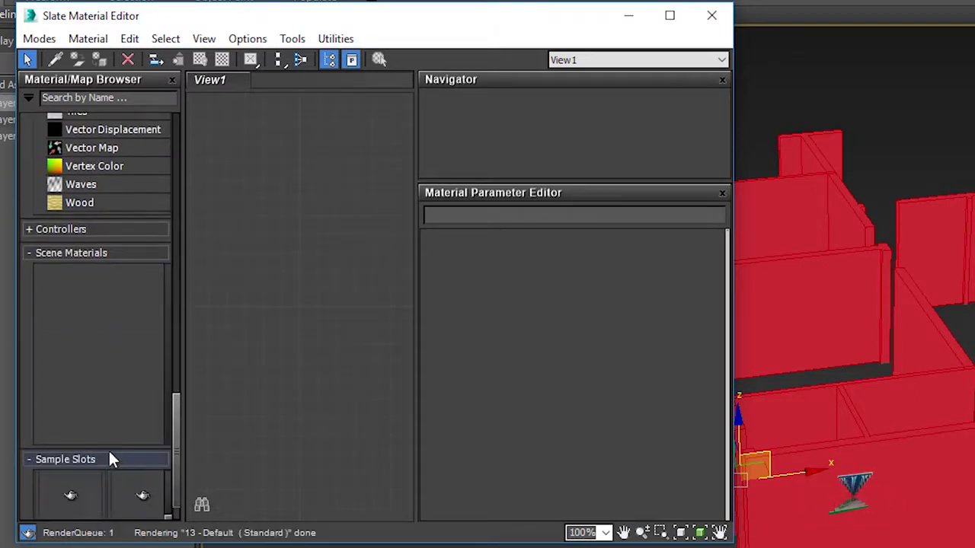
# Place a sample Standard material in the node view, open its parameters, and add a diffuse image map
pyautogui.doubleClick(64, 495)
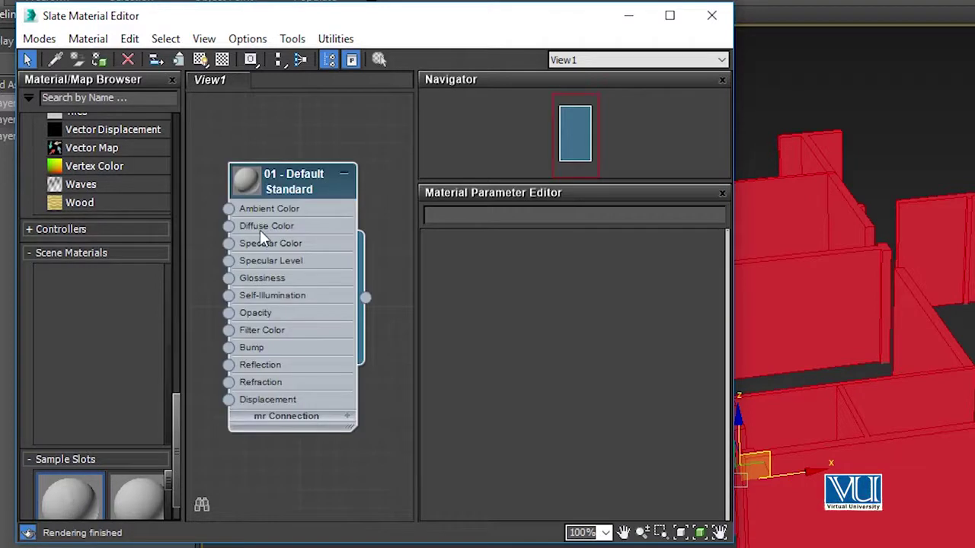
pyautogui.doubleClick(258, 227)
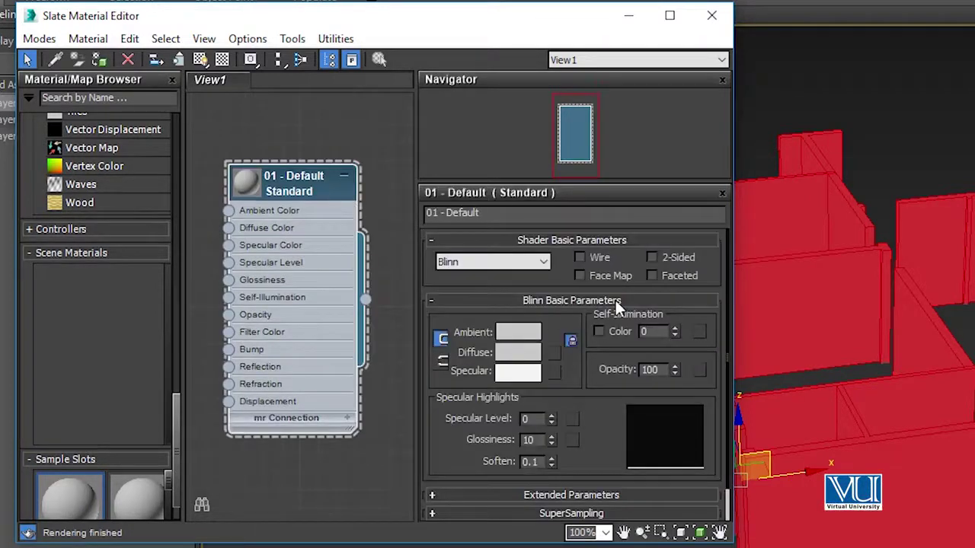
pyautogui.click(551, 354)
# Choose Bitmap as the map type for the Diffuse channel
pyautogui.doubleClick(493, 98)
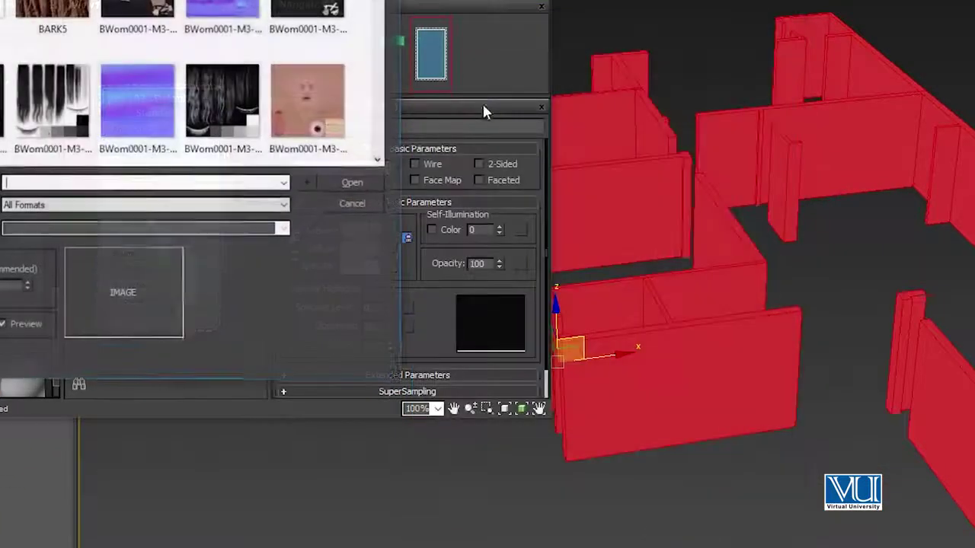
pyautogui.scroll(-2, 172, 175)
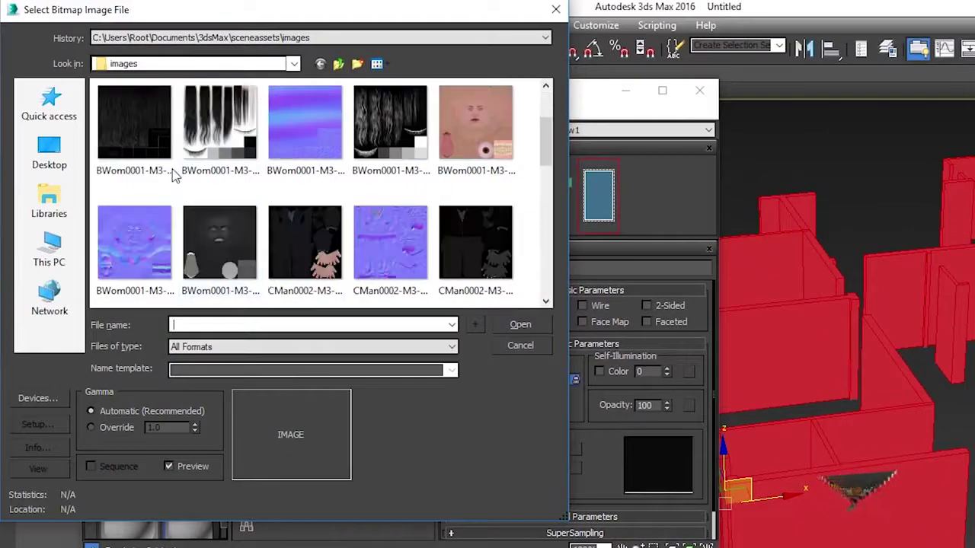
pyautogui.scroll(-3, 172, 174)
pyautogui.scroll(-3, 172, 174)
pyautogui.scroll(-2, 172, 175)
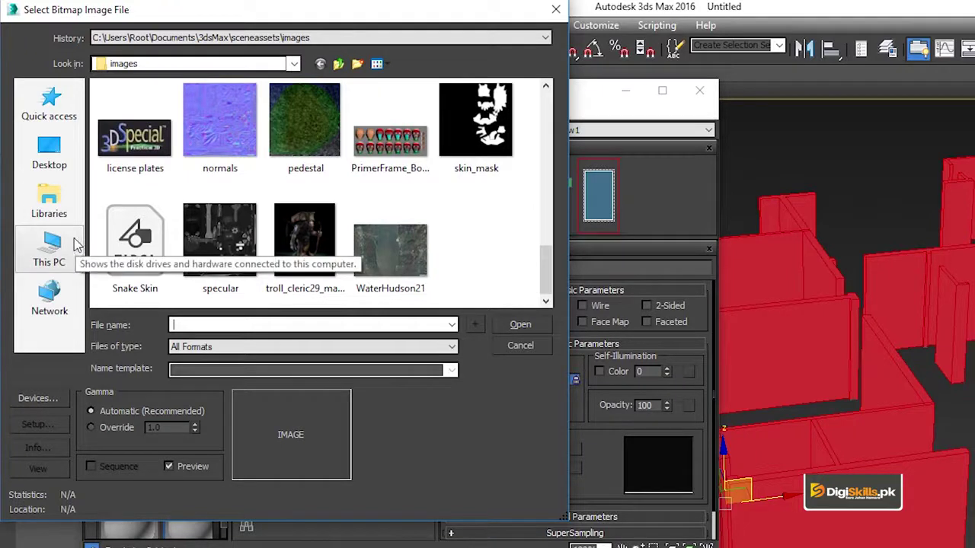
# Browse to the D:\AutoCad\Materials\Brick folder in the bitmap file browser
pyautogui.click(42, 250)
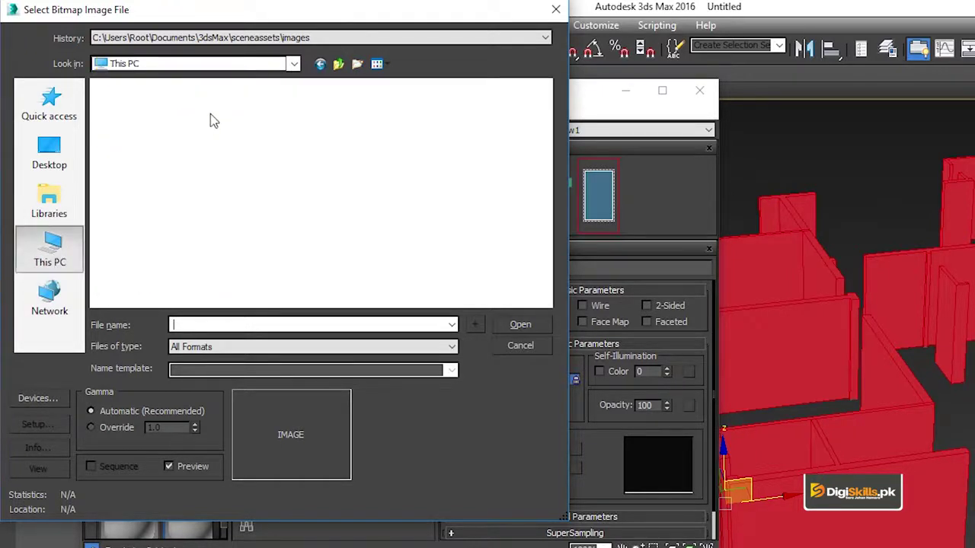
pyautogui.click(186, 67)
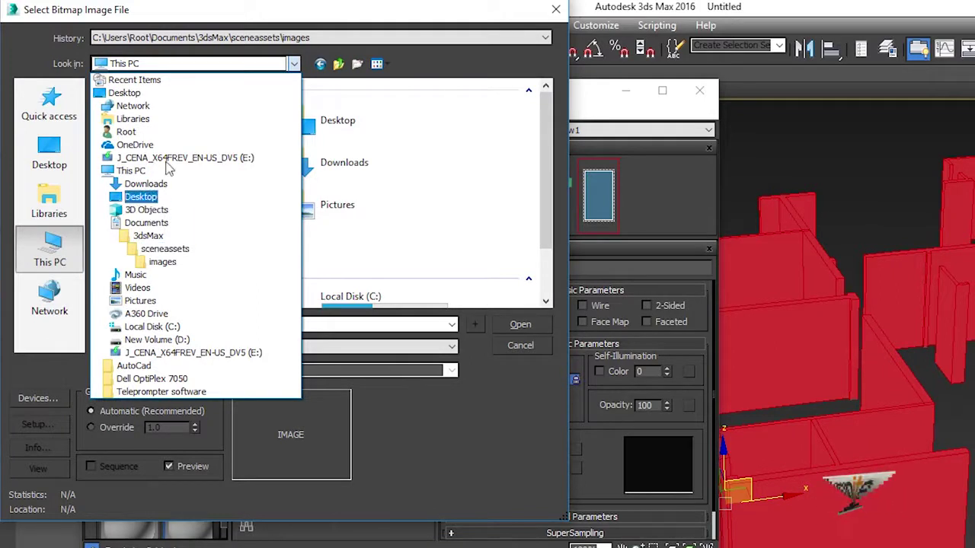
pyautogui.click(169, 341)
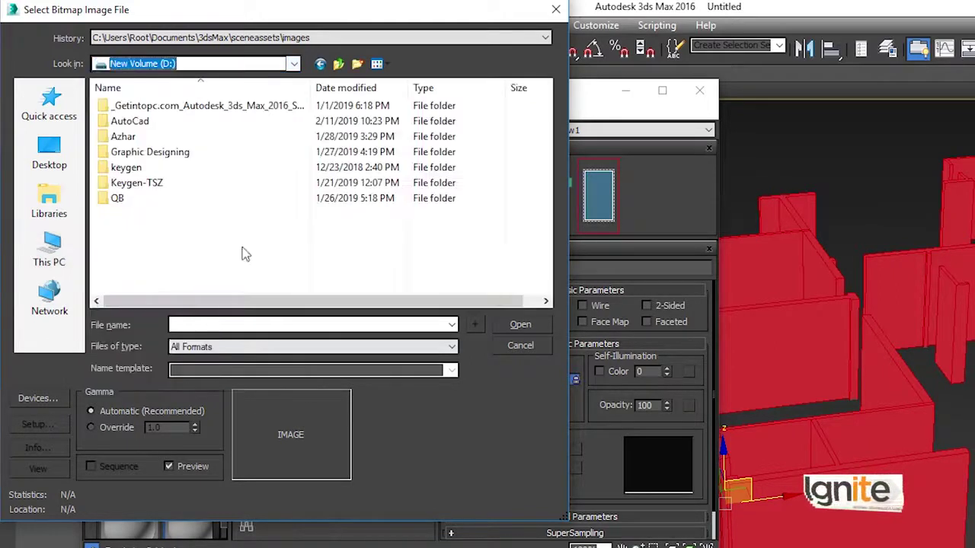
pyautogui.doubleClick(150, 120)
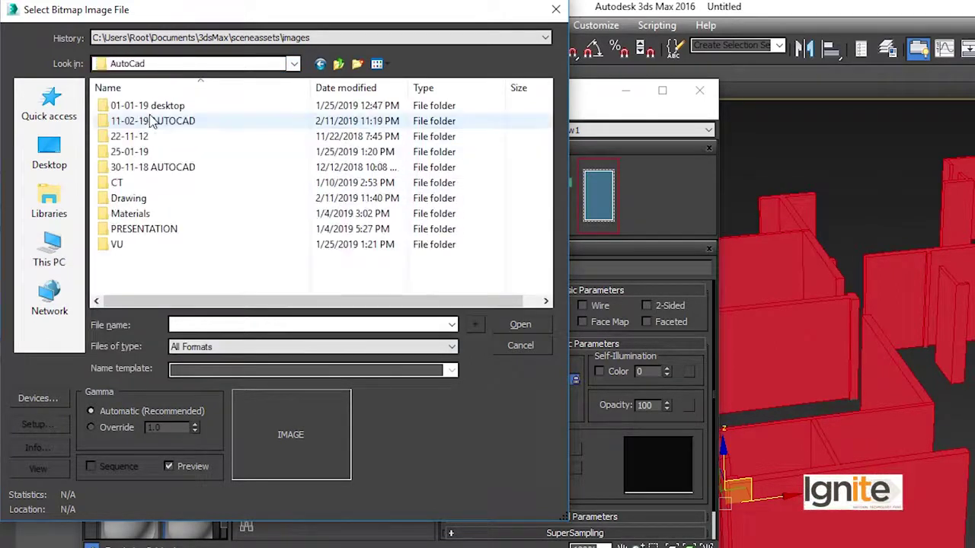
pyautogui.doubleClick(136, 212)
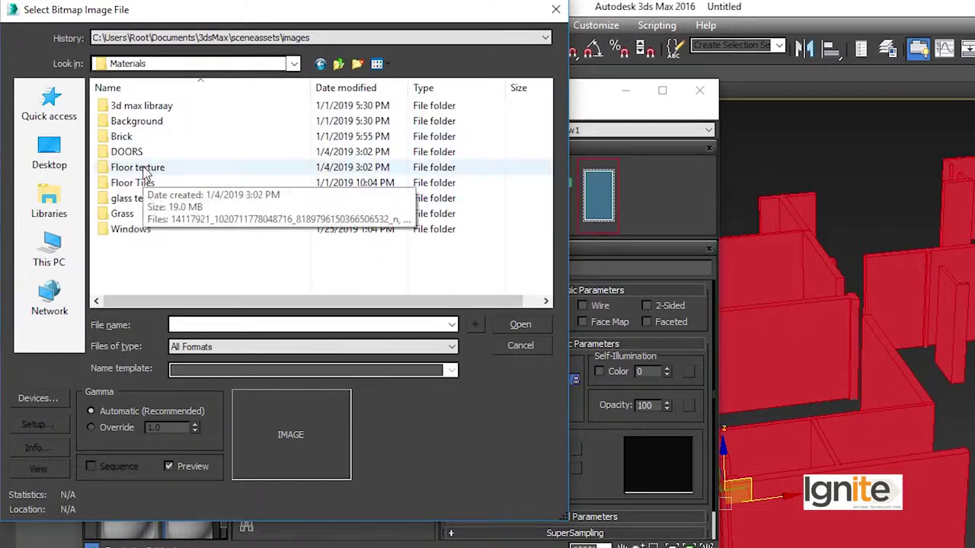
pyautogui.doubleClick(122, 136)
# Select BRICK02 and load it as the diffuse bitmap
pyautogui.scroll(-2, 304, 281)
pyautogui.scroll(1, 358, 221)
pyautogui.scroll(-2, 381, 171)
pyautogui.scroll(-2, 381, 171)
pyautogui.scroll(-2, 380, 171)
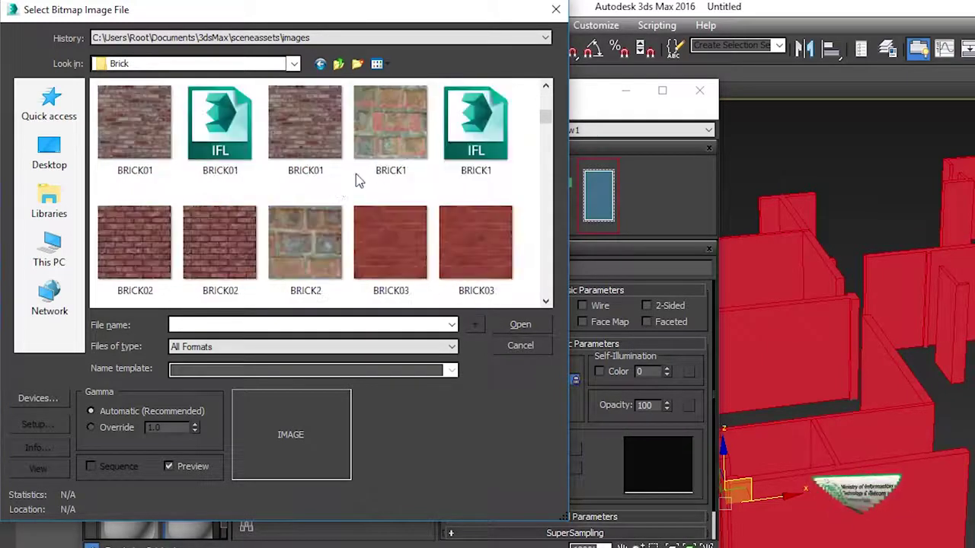
pyautogui.click(232, 232)
pyautogui.click(232, 232)
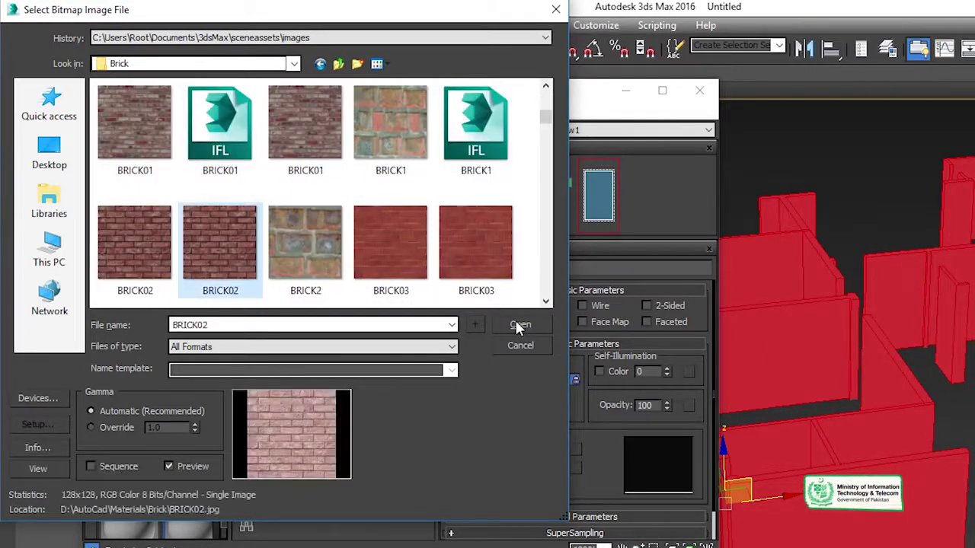
pyautogui.click(518, 325)
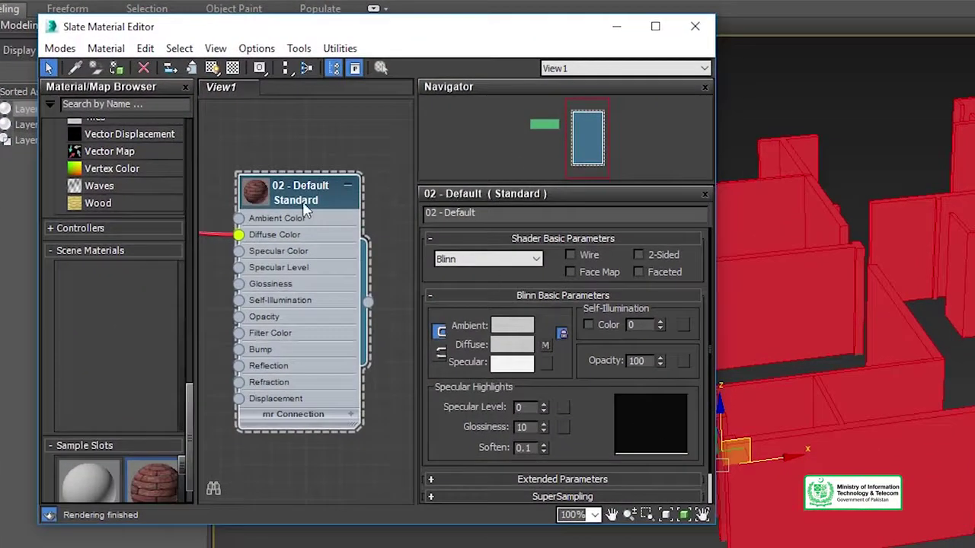
# Assign the brick material to the selected walls, show it shaded in the viewport, and close the editor
pyautogui.click(117, 67)
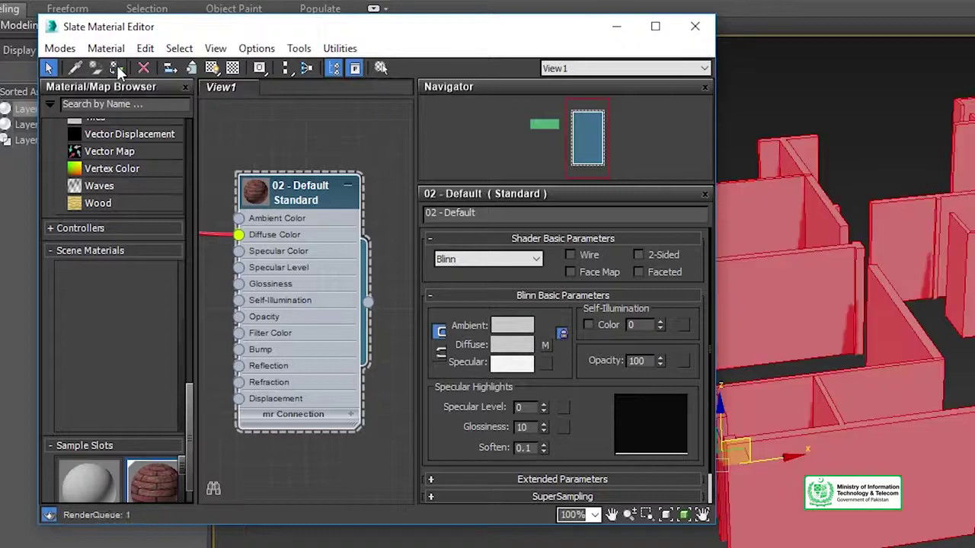
pyautogui.click(217, 67)
pyautogui.click(508, 409)
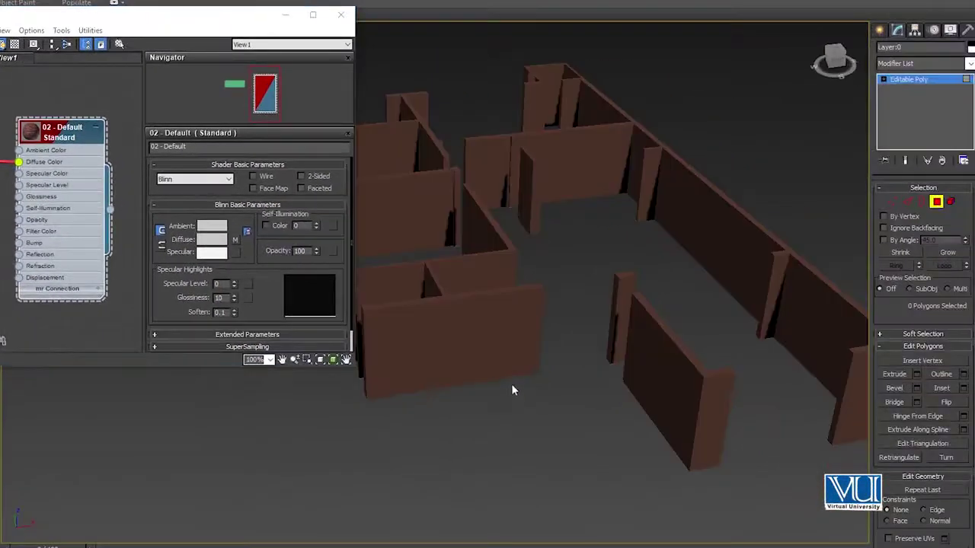
pyautogui.click(340, 16)
# Select and deselect individual wall faces to check the applied material
pyautogui.scroll(3, 431, 371)
pyautogui.scroll(3, 431, 370)
pyautogui.click(320, 245)
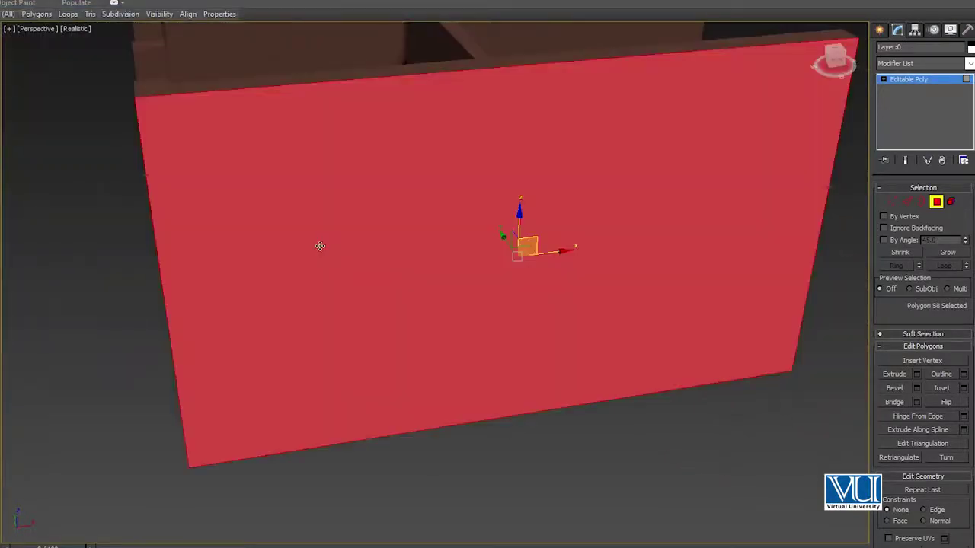
pyautogui.scroll(-5, 320, 245)
pyautogui.scroll(-3, 228, 228)
pyautogui.scroll(5, 188, 221)
pyautogui.click(217, 209)
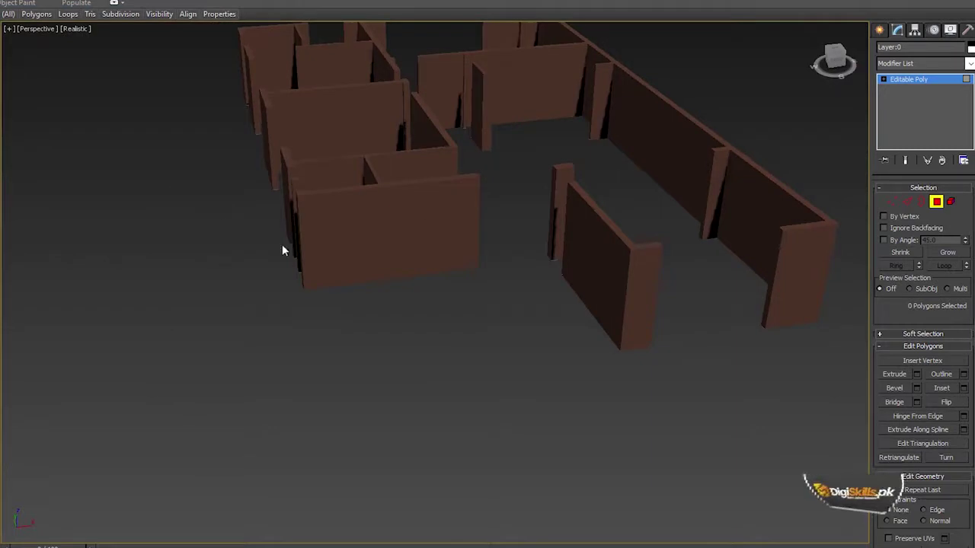
pyautogui.click(393, 230)
pyautogui.click(412, 283)
# Orbit from a top-down view back to an angled view of the walls
pyautogui.moveTo(837, 70); pyautogui.dragTo(834, 107)
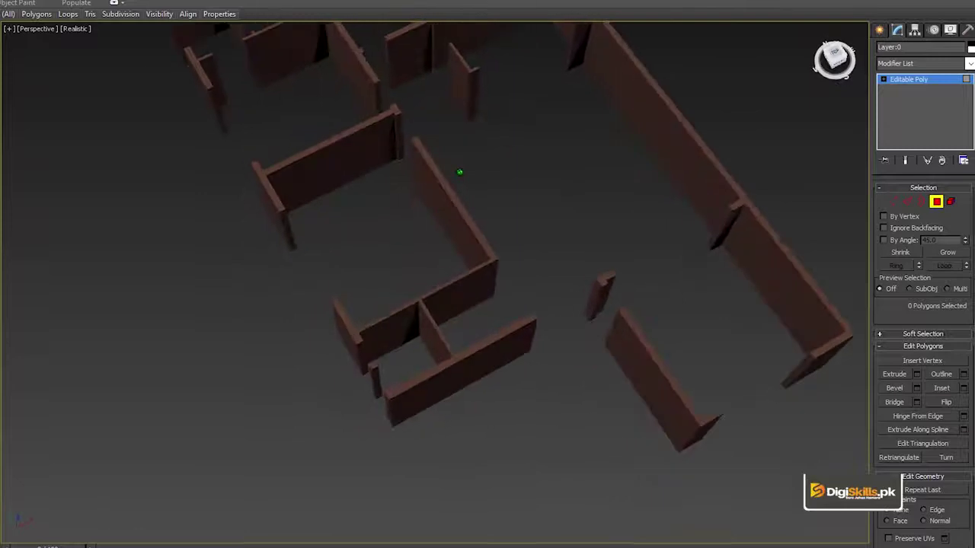
pyautogui.keyDown('alt'); pyautogui.moveTo(459, 172); pyautogui.dragTo(460, 229, button='middle'); pyautogui.keyUp('alt')
pyautogui.scroll(-5, 355, 211)
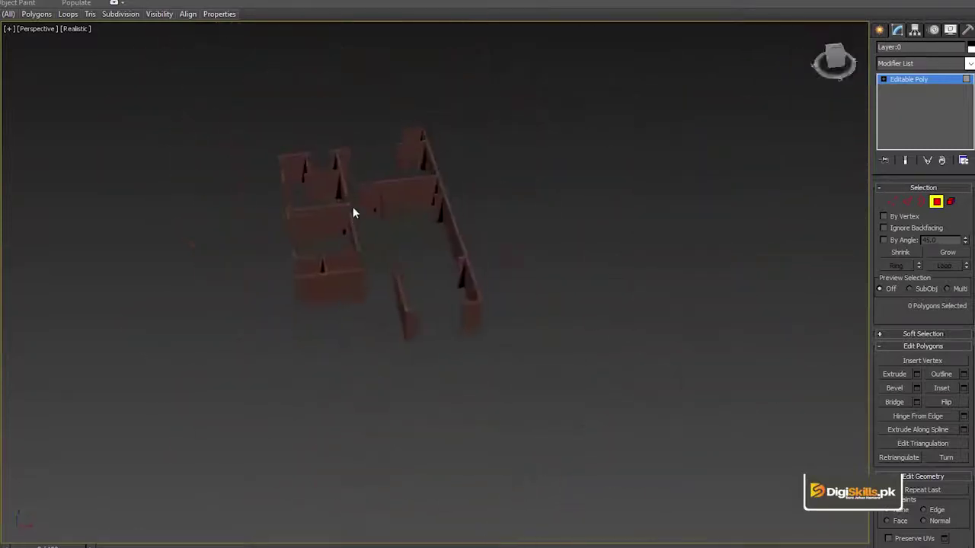
pyautogui.scroll(5, 352, 211)
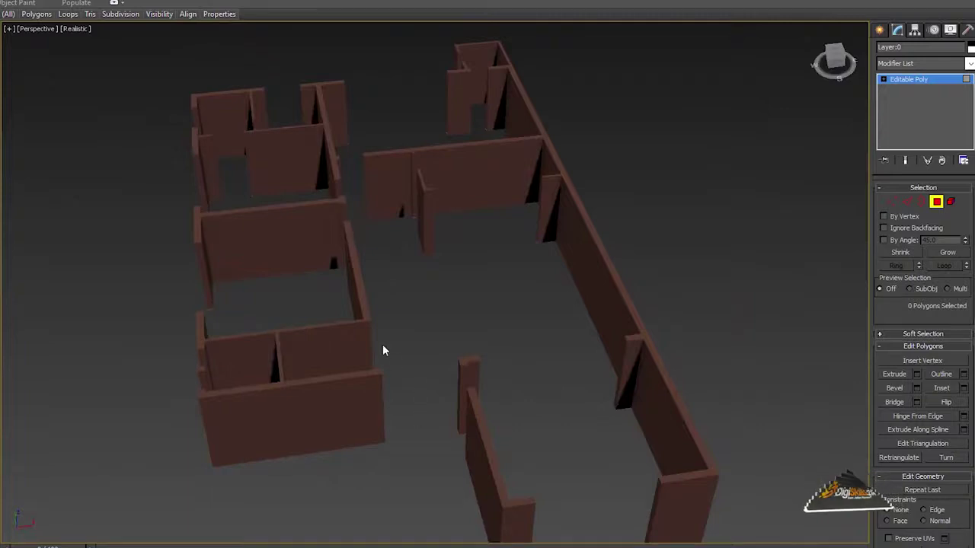
pyautogui.scroll(-3, 382, 344)
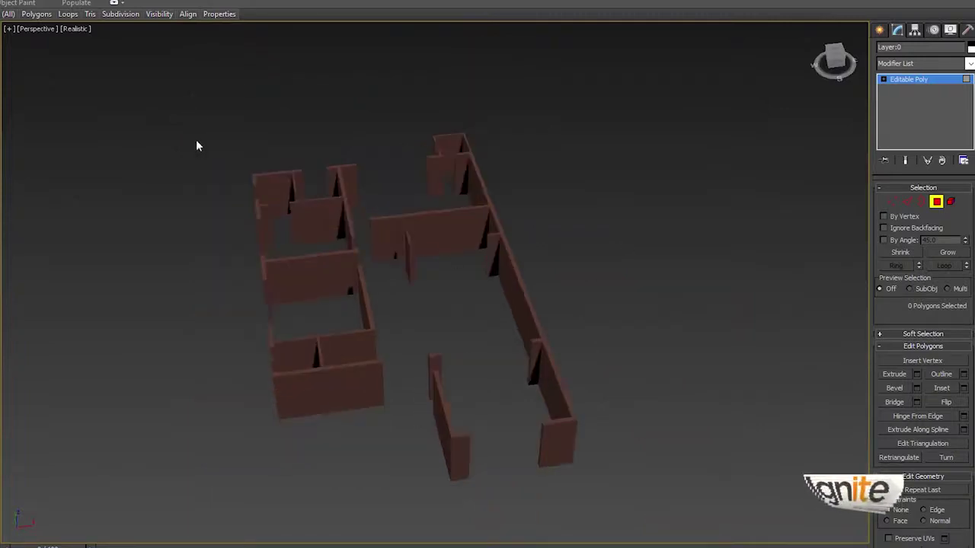